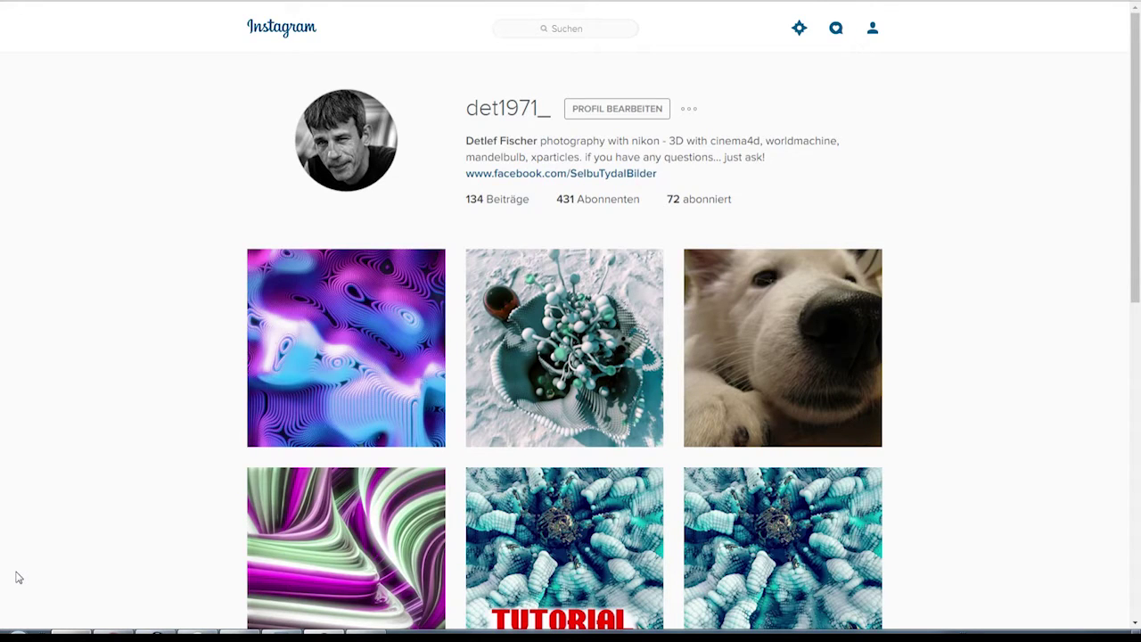
Follow the facebook.com link in the Instagram profile bio to reach the Facebook feed.
{"action": "left_click", "coordinate": [552, 178]}
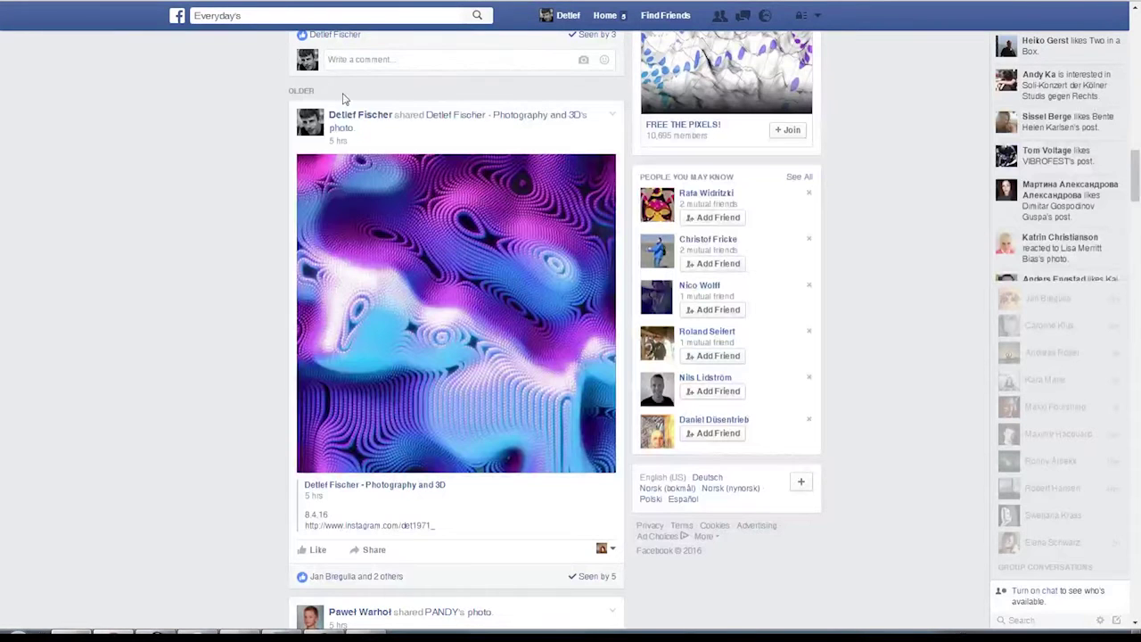
View the artist's Photography and 3D Facebook page, briefly opening and closing its Message options.
{"action": "left_click", "coordinate": [481, 115]}
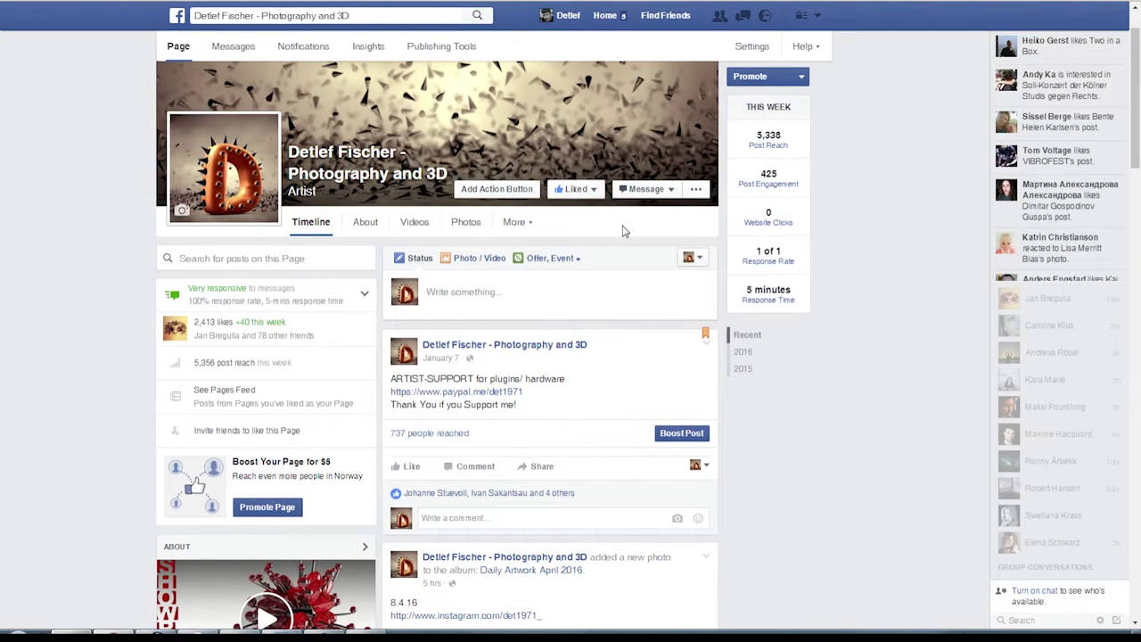
{"action": "left_click", "coordinate": [651, 191]}
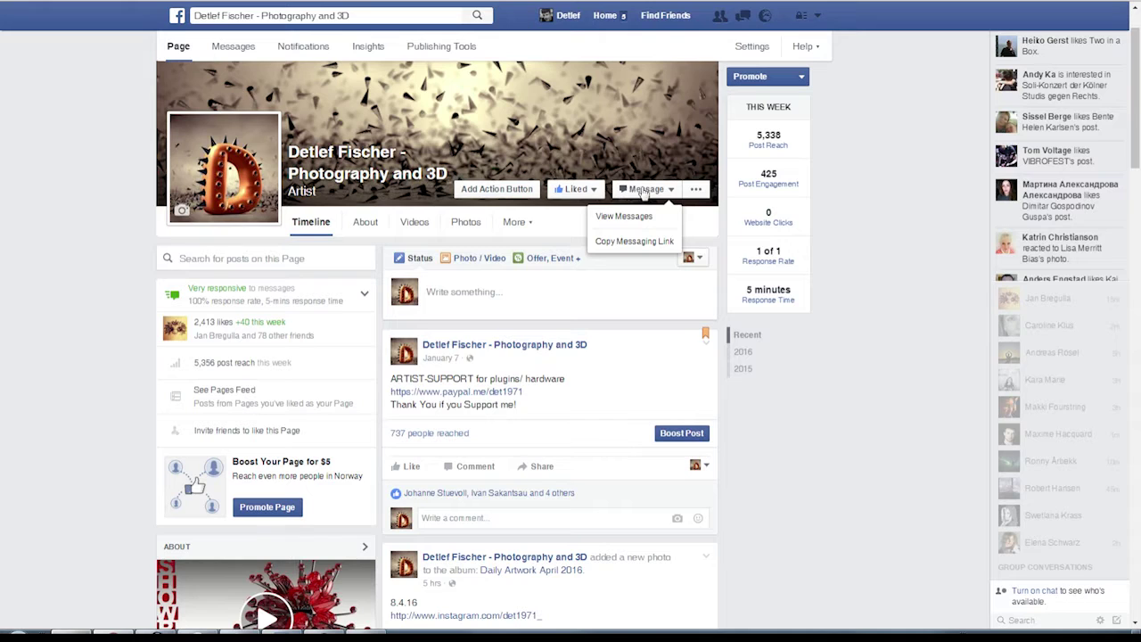
{"action": "left_click", "coordinate": [651, 189]}
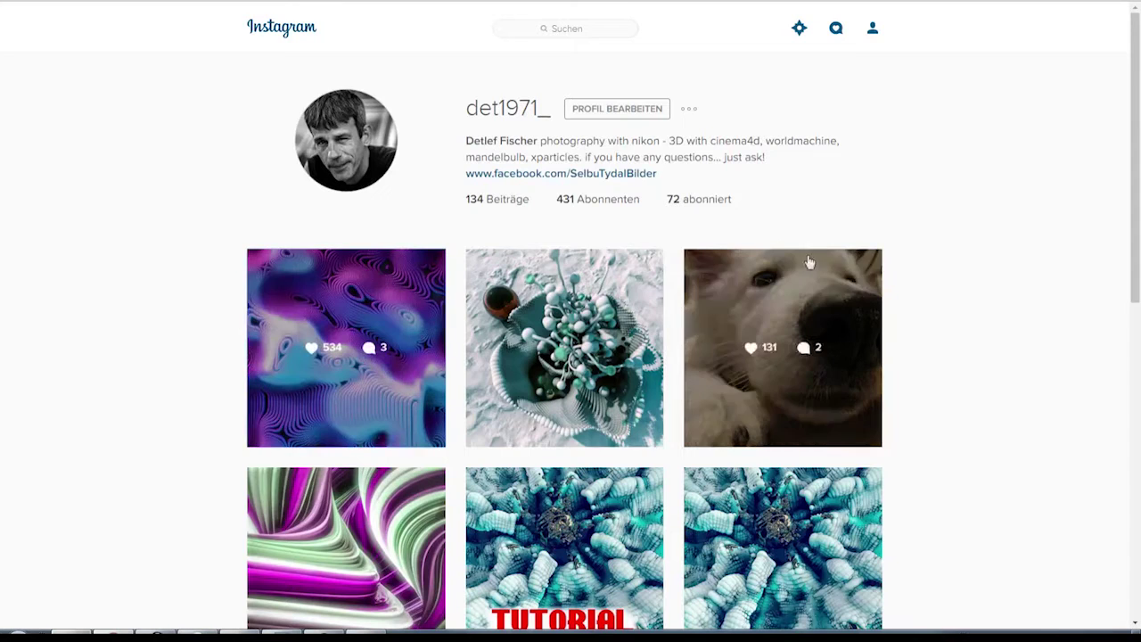
Look at the purple 534-like post and the 545-like post, ending on the purple post.
{"action": "left_click", "coordinate": [290, 297]}
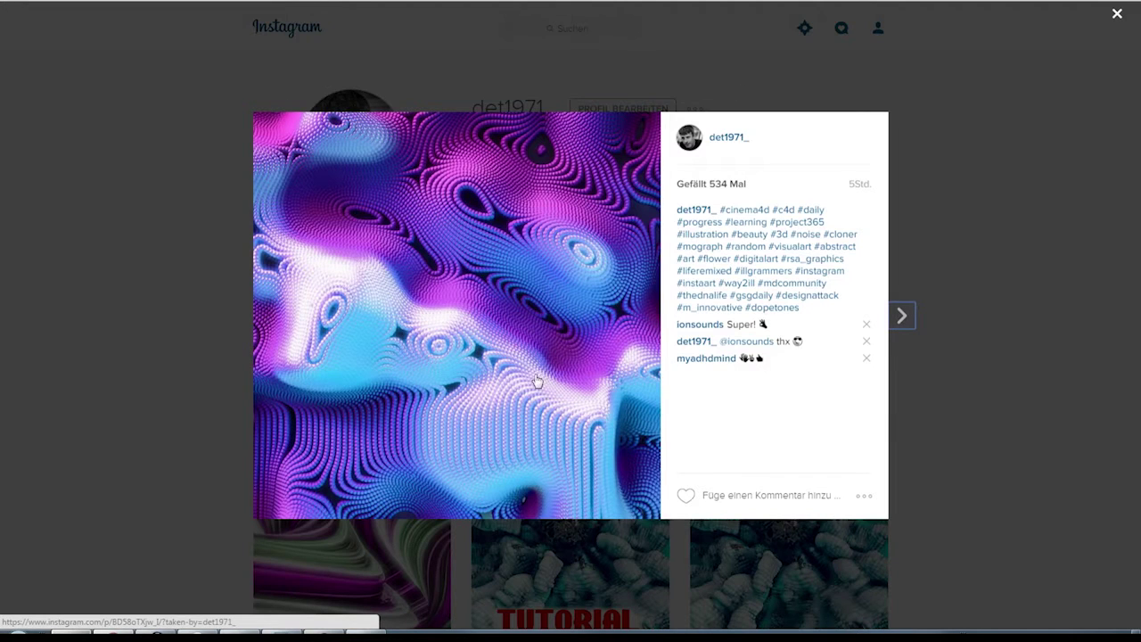
{"action": "left_click", "coordinate": [155, 300]}
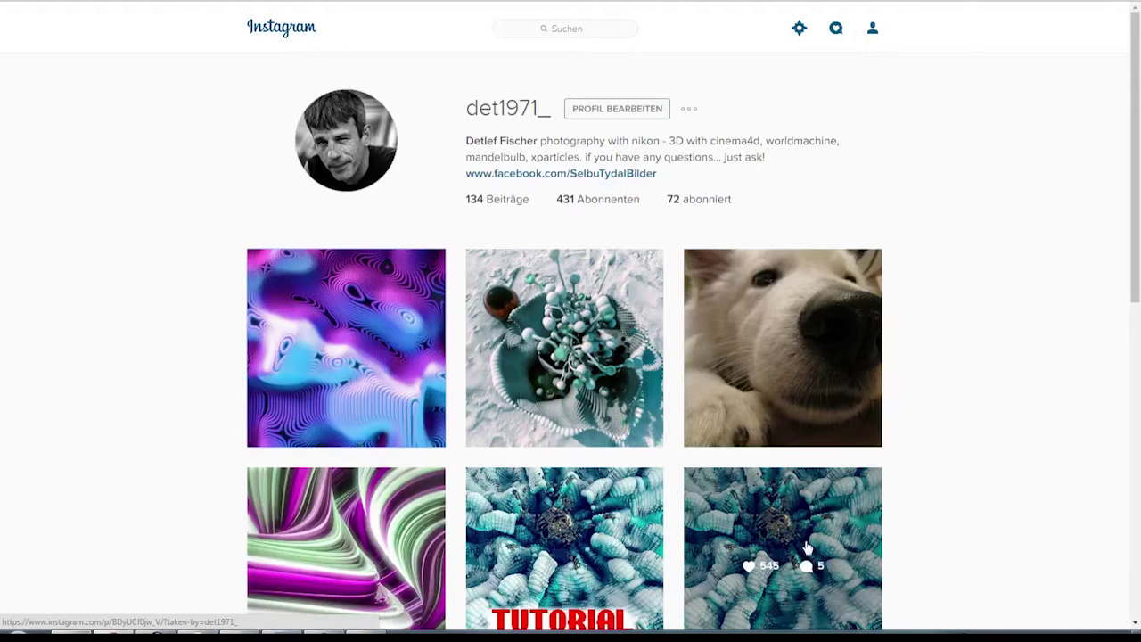
{"action": "left_click", "coordinate": [719, 472]}
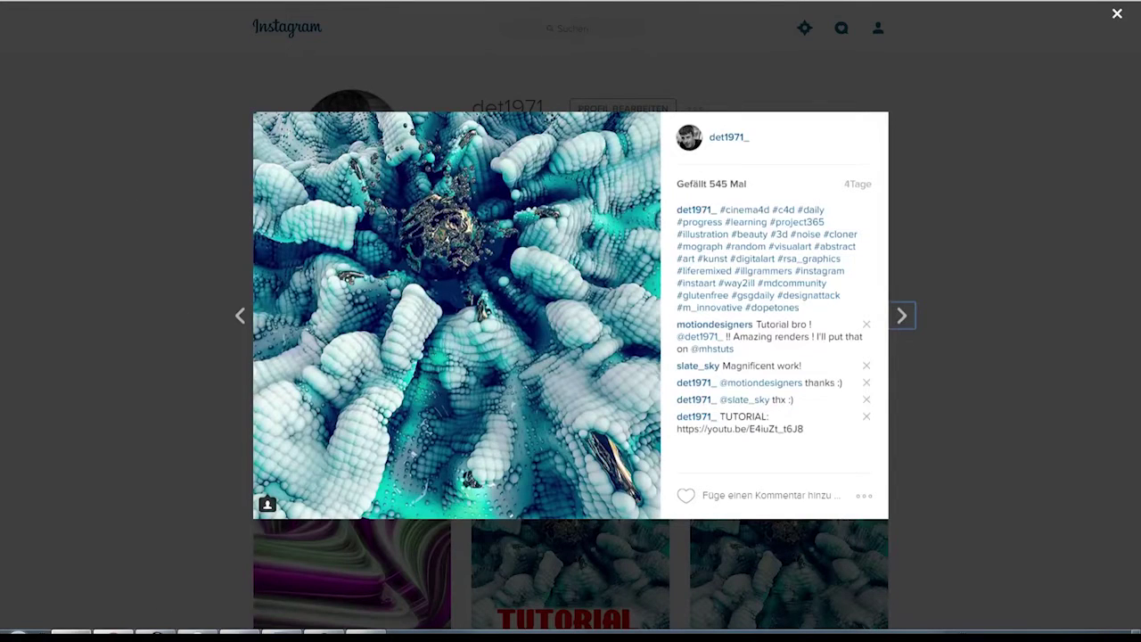
{"action": "left_click", "coordinate": [85, 291]}
{"action": "left_click", "coordinate": [365, 393]}
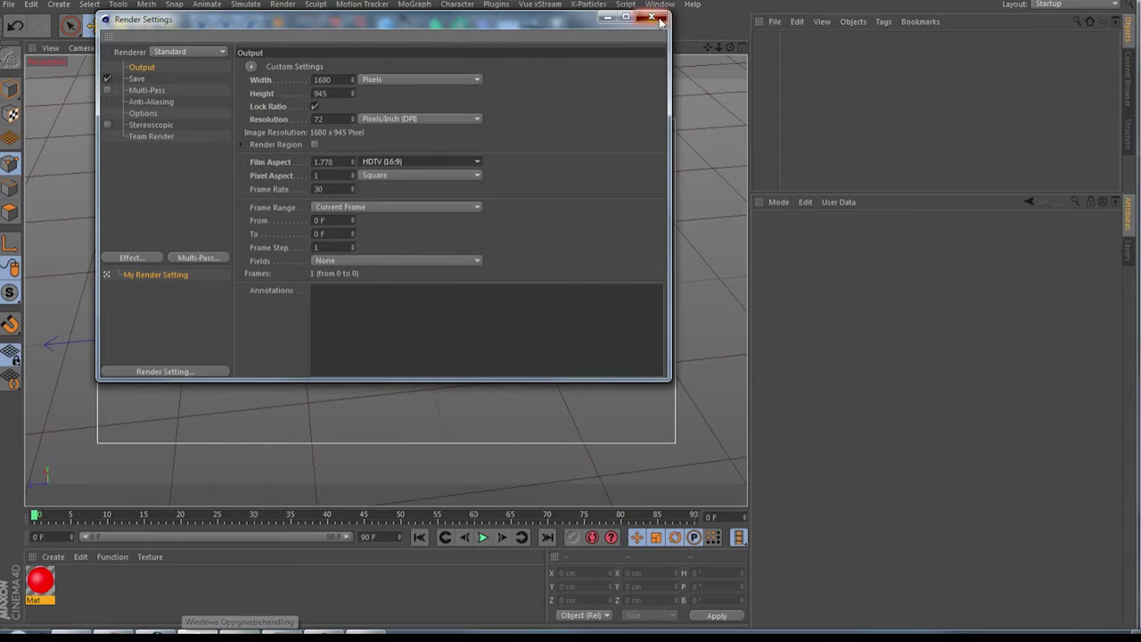
Close Render Settings and widen the 3D viewport.
{"action": "left_click", "coordinate": [655, 18]}
{"action": "left_click_drag", "start_coordinate": [727, 51], "coordinate": [858, 90]}
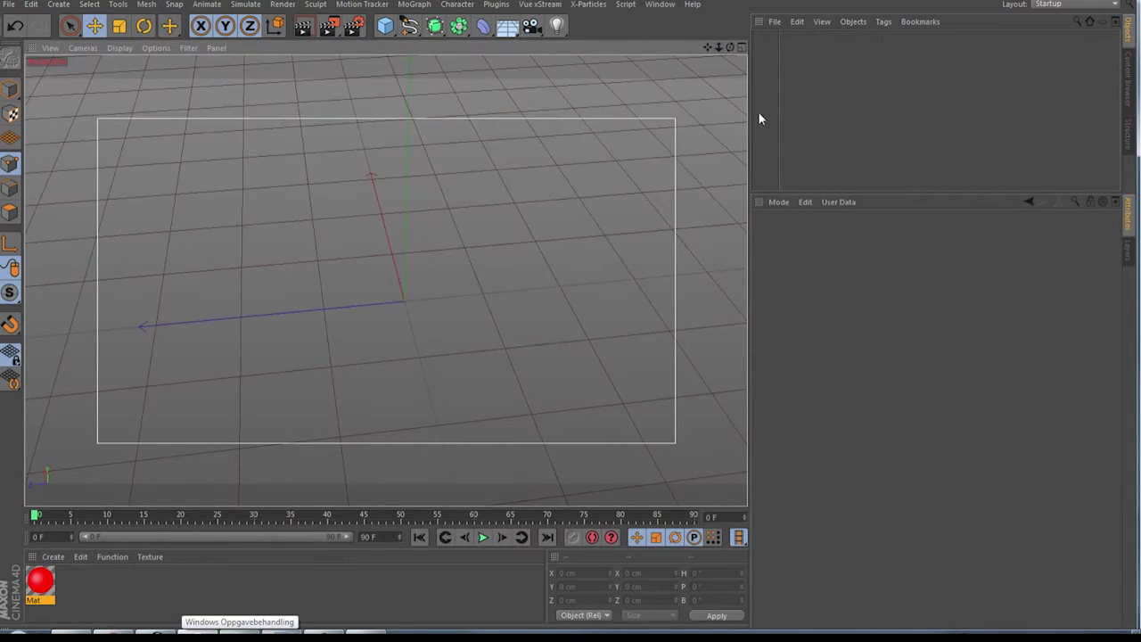
{"action": "left_click_drag", "start_coordinate": [750, 116], "coordinate": [897, 127]}
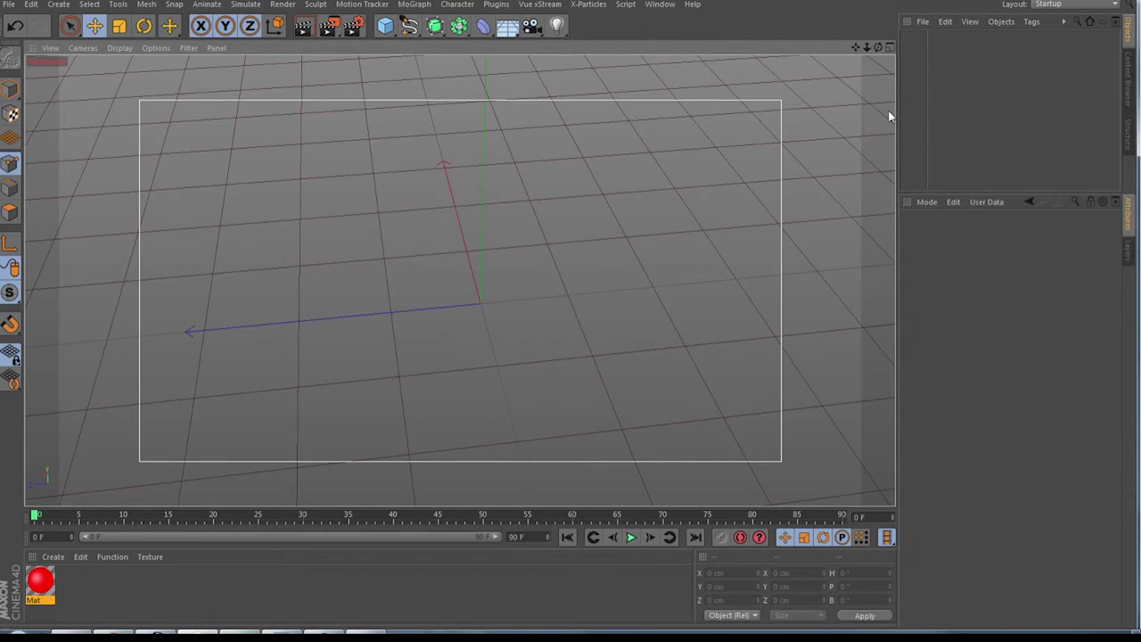
Add a 400 cm Plane with 80 width segments and 80 height segments.
{"action": "left_click", "coordinate": [385, 25]}
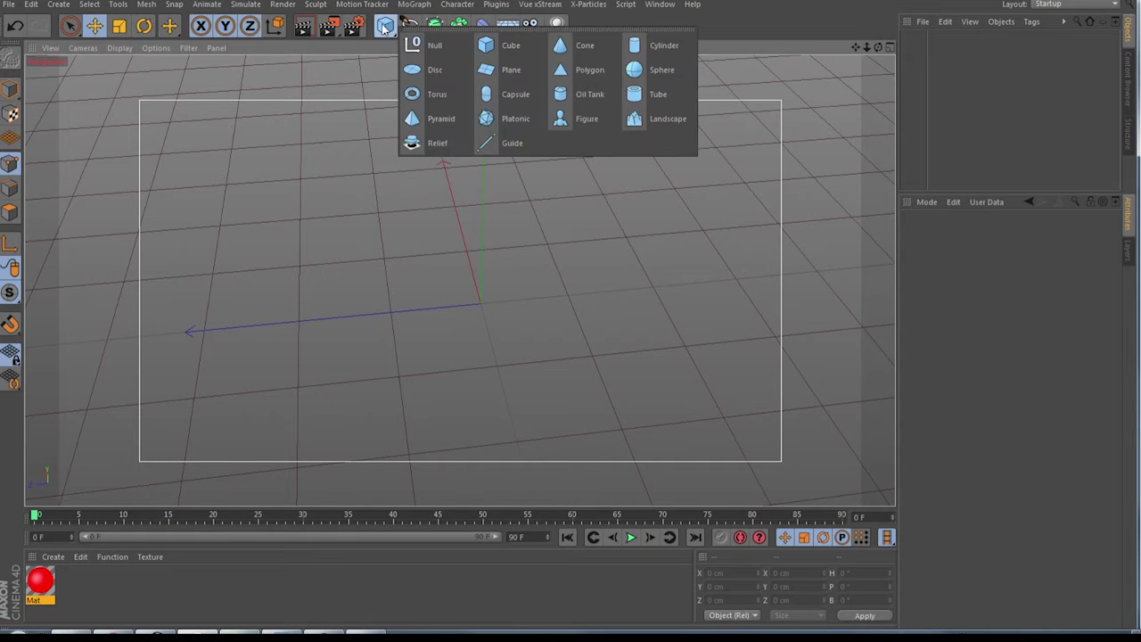
{"action": "left_click", "coordinate": [511, 70]}
{"action": "left_click", "coordinate": [985, 289]}
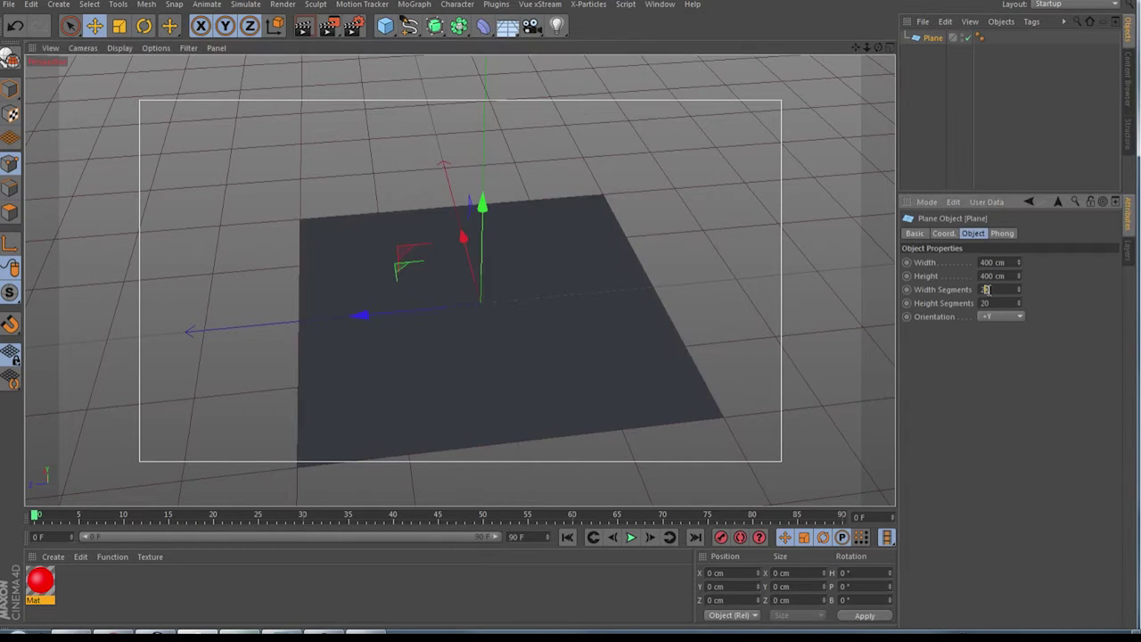
{"action": "type", "text": "80"}
{"action": "key", "text": "Tab"}
{"action": "type", "text": "80"}
{"action": "left_click", "coordinate": [930, 39]}
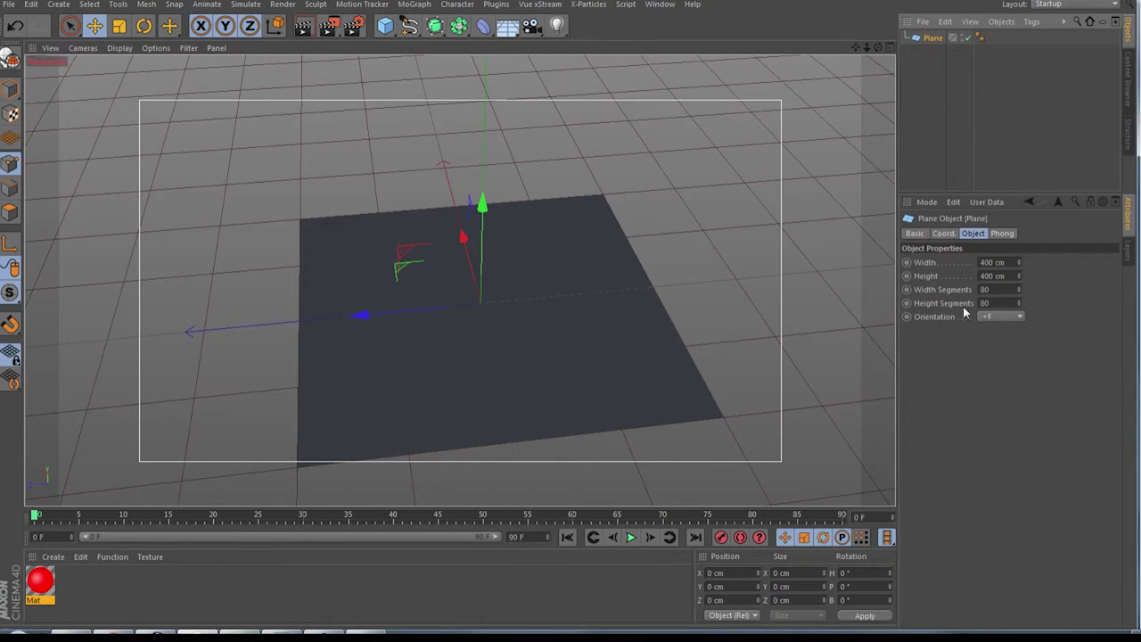
Put a Displacer deformer under the Plane with a 55 cm height.
{"action": "left_click", "coordinate": [482, 27]}
{"action": "left_click", "coordinate": [516, 193]}
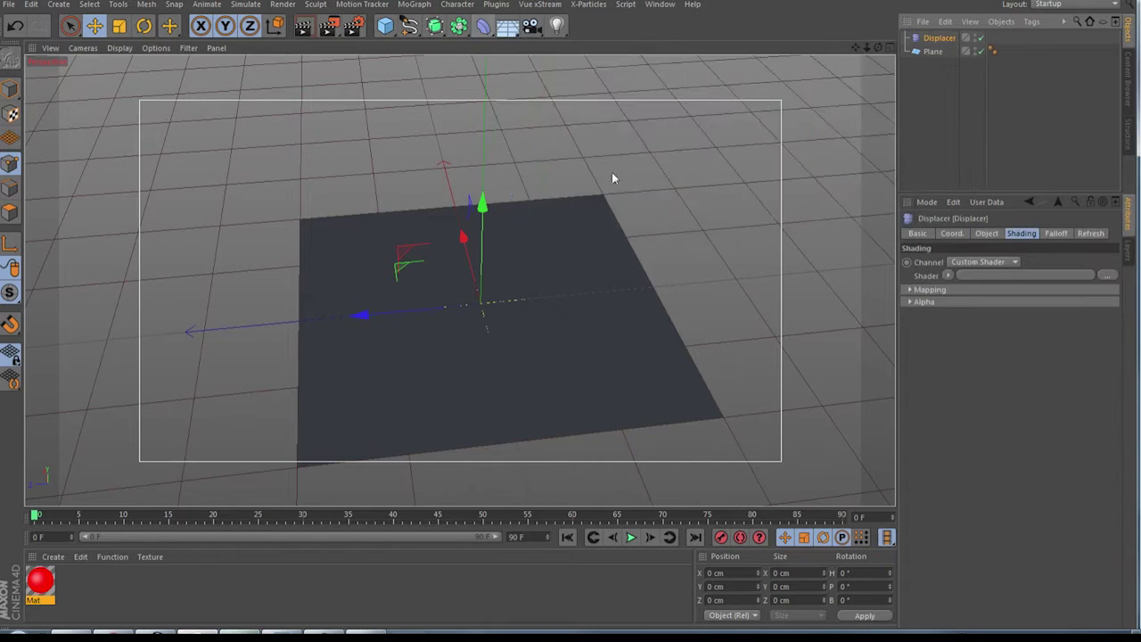
{"action": "mouse_move", "coordinate": [928, 40]}
{"action": "left_mouse_down"}
{"action": "mouse_move", "coordinate": [937, 69]}
{"action": "mouse_move", "coordinate": [935, 53]}
{"action": "left_mouse_up"}
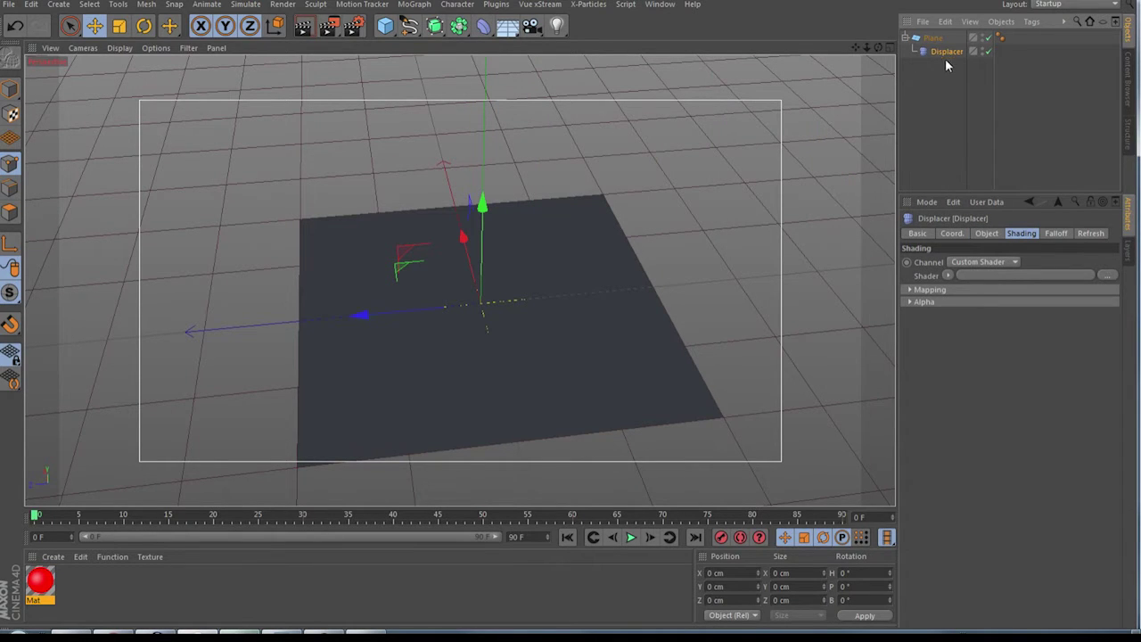
{"action": "left_click", "coordinate": [988, 234]}
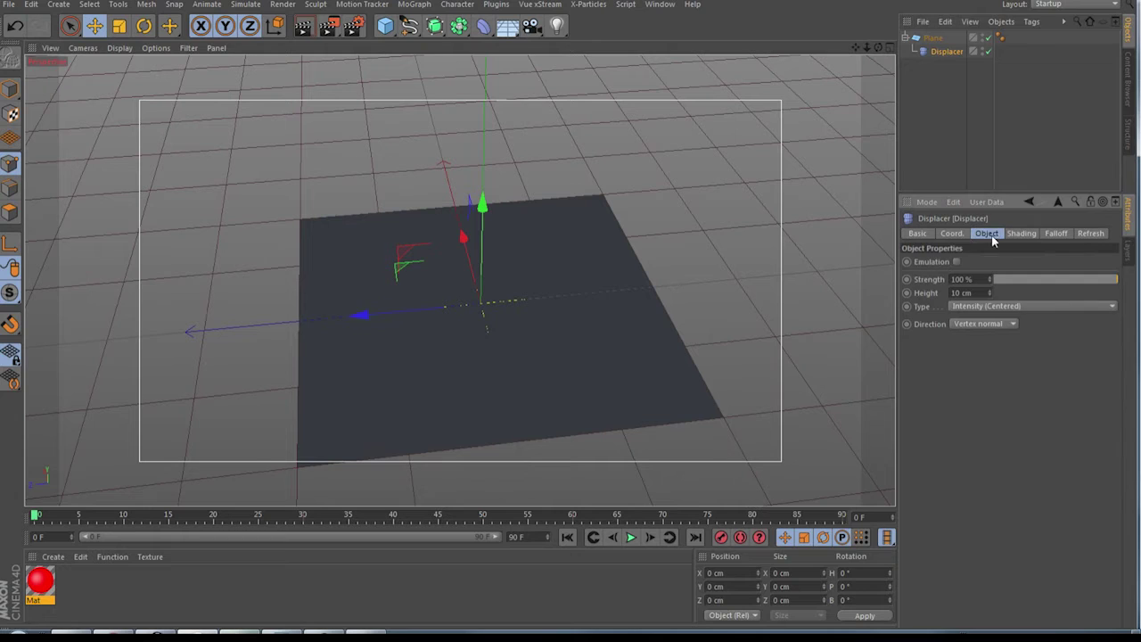
{"action": "double_click", "coordinate": [958, 292]}
{"action": "type", "text": "55"}
Drive the displacement with a Noise shader at 555 % global scale and 16 % contrast.
{"action": "left_click", "coordinate": [1021, 234]}
{"action": "left_click", "coordinate": [948, 275]}
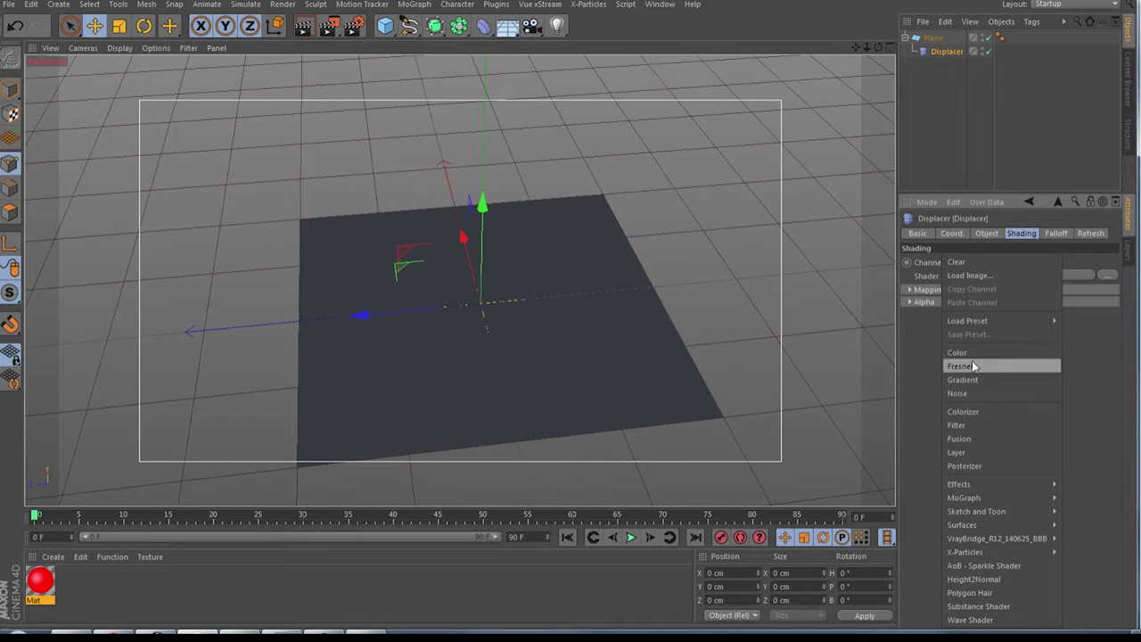
{"action": "left_click", "coordinate": [980, 393]}
{"action": "left_click", "coordinate": [957, 300]}
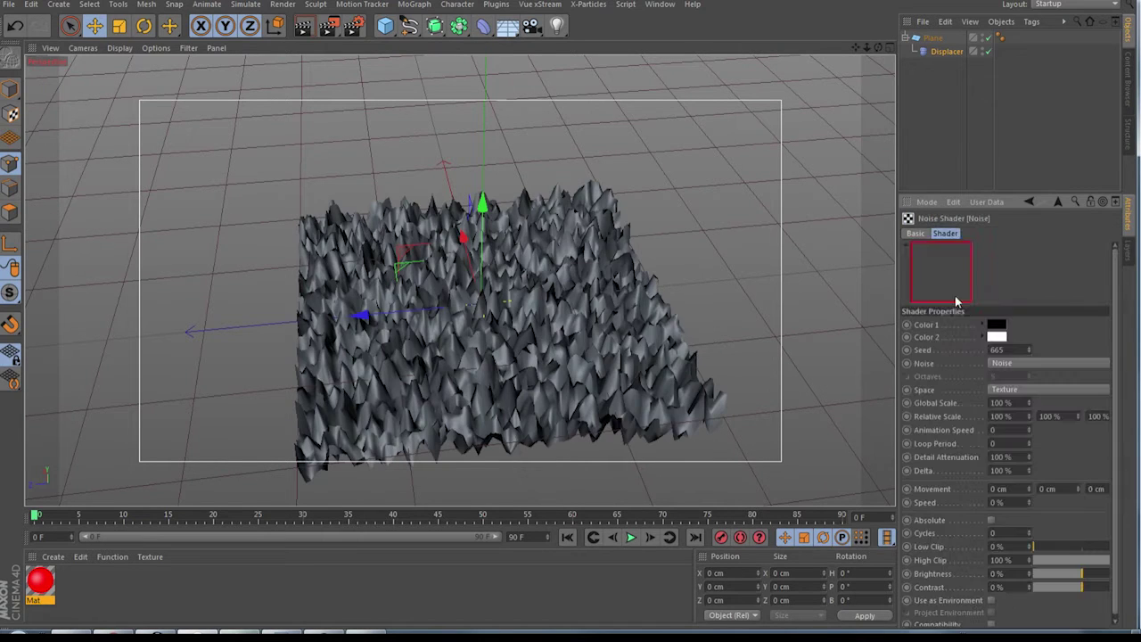
{"action": "left_click_drag", "start_coordinate": [853, 250], "coordinate": [772, 247]}
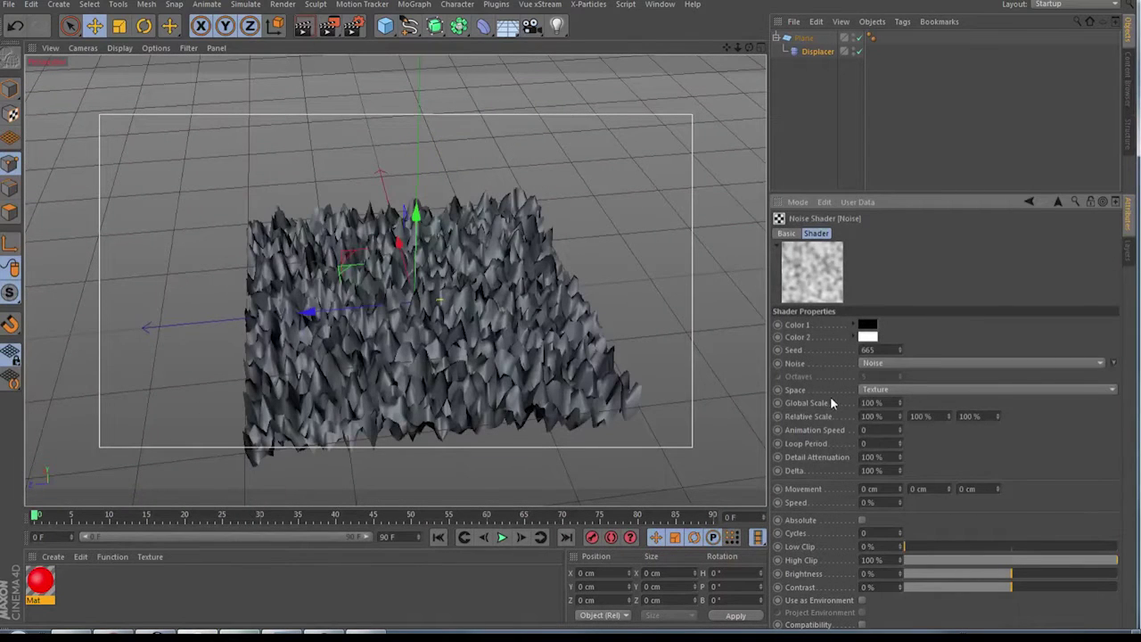
{"action": "left_click", "coordinate": [880, 403]}
{"action": "type", "text": "555"}
{"action": "key", "text": "Return"}
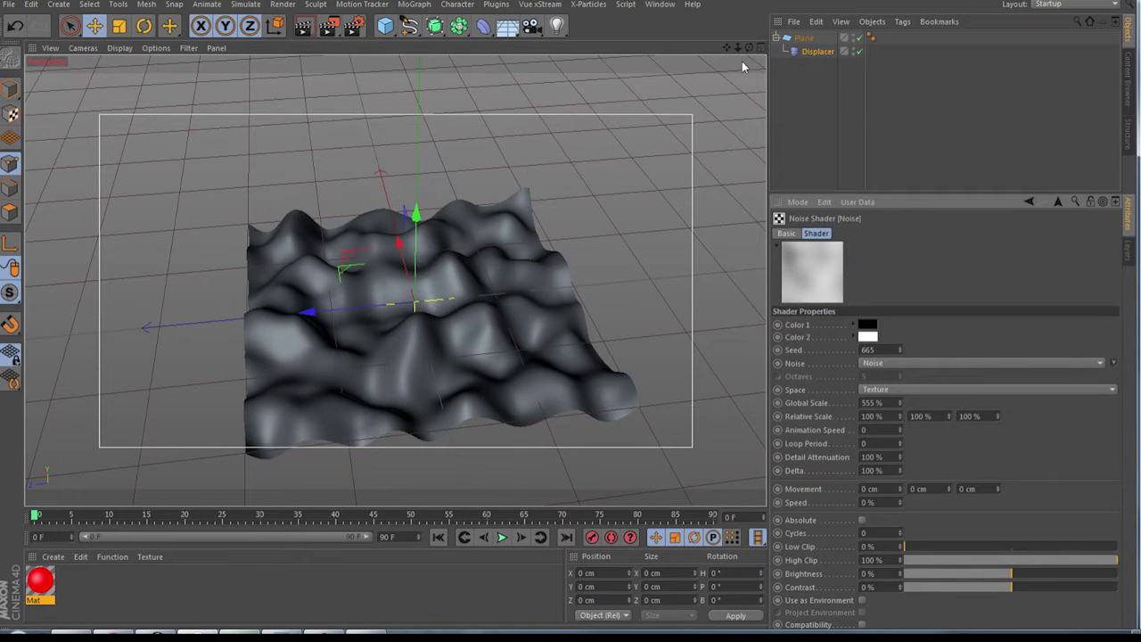
{"action": "left_click_drag", "start_coordinate": [749, 48], "coordinate": [784, 58]}
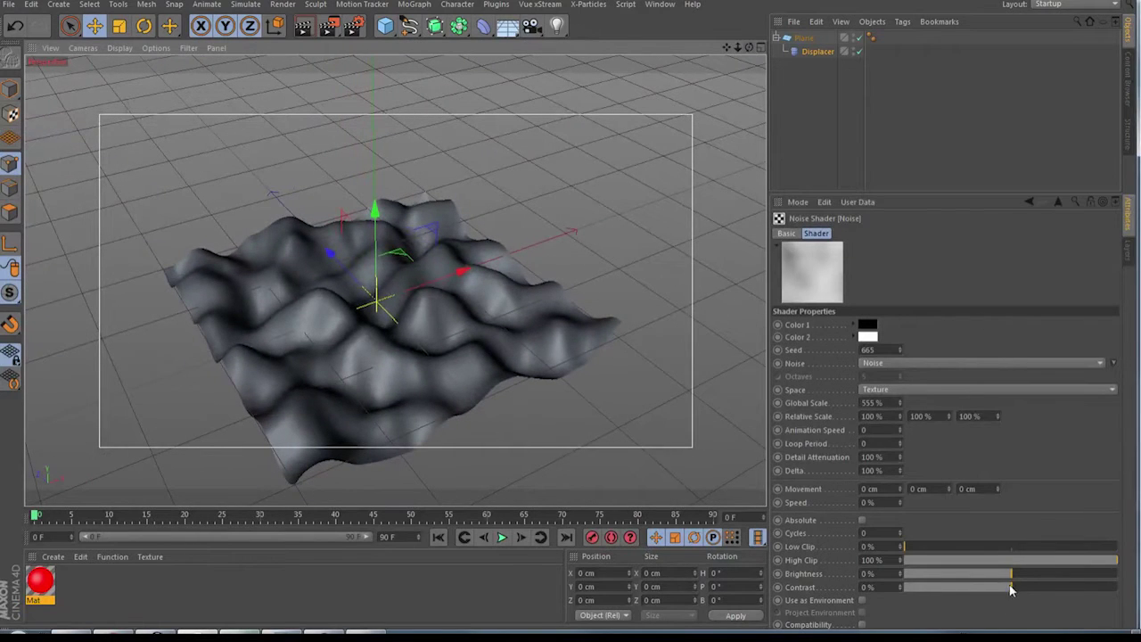
{"action": "left_click_drag", "start_coordinate": [1018, 588], "coordinate": [1029, 590]}
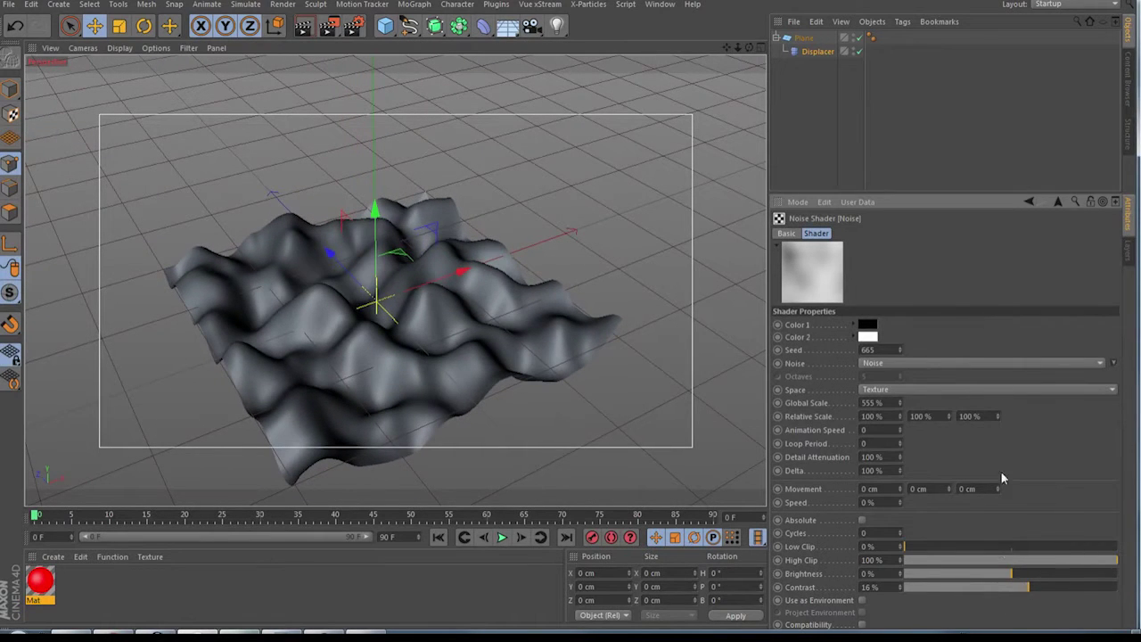
{"action": "left_click", "coordinate": [809, 52]}
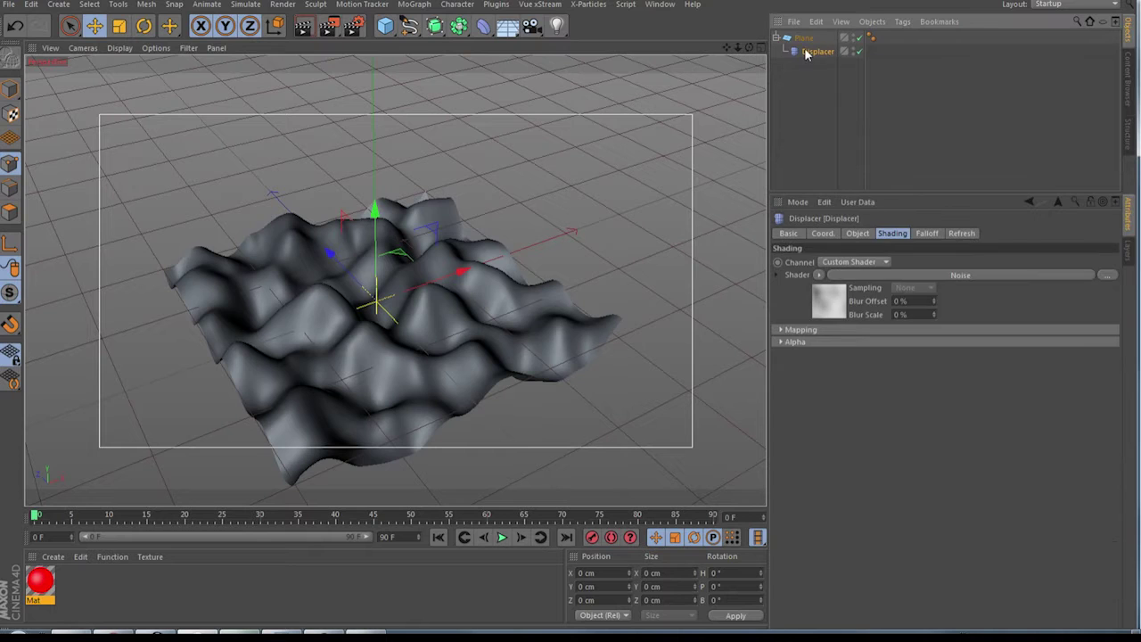
Raise the Displacer height to 82 cm for taller waves.
{"action": "left_click", "coordinate": [856, 234]}
{"action": "mouse_move", "coordinate": [860, 292]}
{"action": "left_mouse_down"}
{"action": "mouse_move", "coordinate": [860, 259]}
{"action": "mouse_move", "coordinate": [861, 296]}
{"action": "left_mouse_up"}
{"action": "mouse_move", "coordinate": [747, 48]}
{"action": "left_mouse_down"}
{"action": "mouse_move", "coordinate": [646, 94]}
{"action": "mouse_move", "coordinate": [663, 60]}
{"action": "left_mouse_up"}
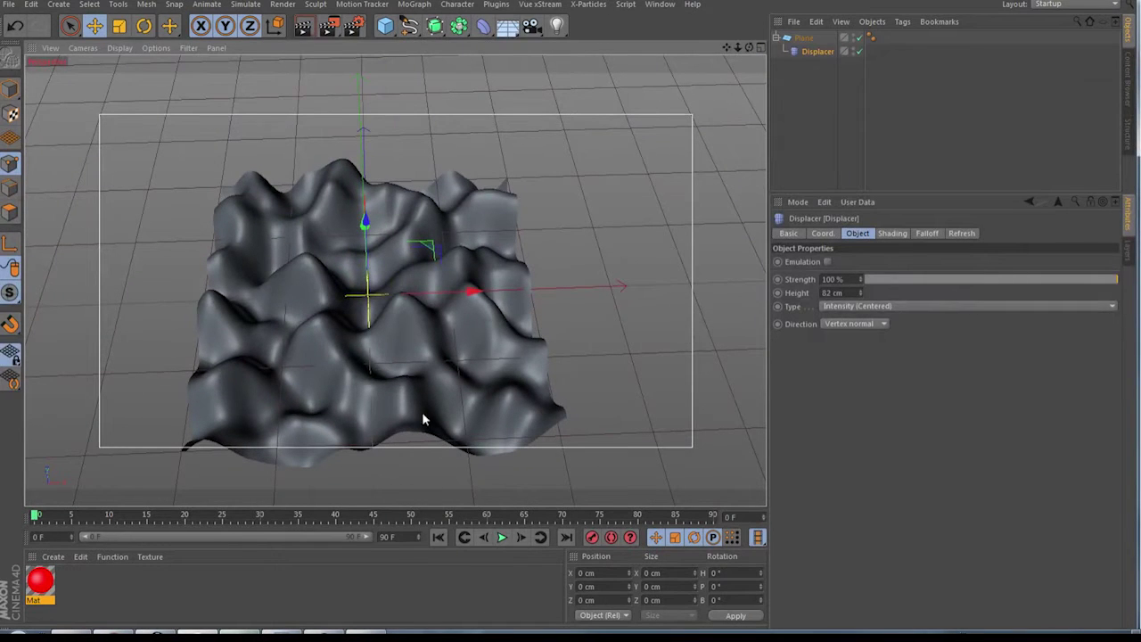
Try a Smoothing deformer under the Plane at 0 % stiffness, then delete it.
{"action": "left_click", "coordinate": [482, 28]}
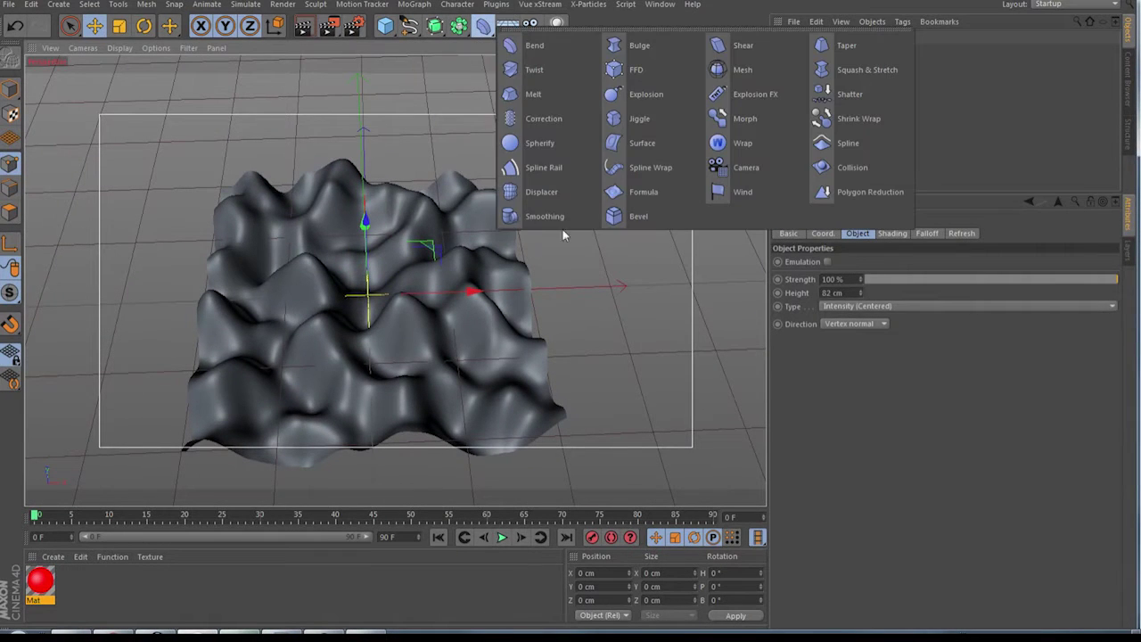
{"action": "left_click", "coordinate": [542, 215]}
{"action": "left_click_drag", "start_coordinate": [814, 37], "coordinate": [814, 75]}
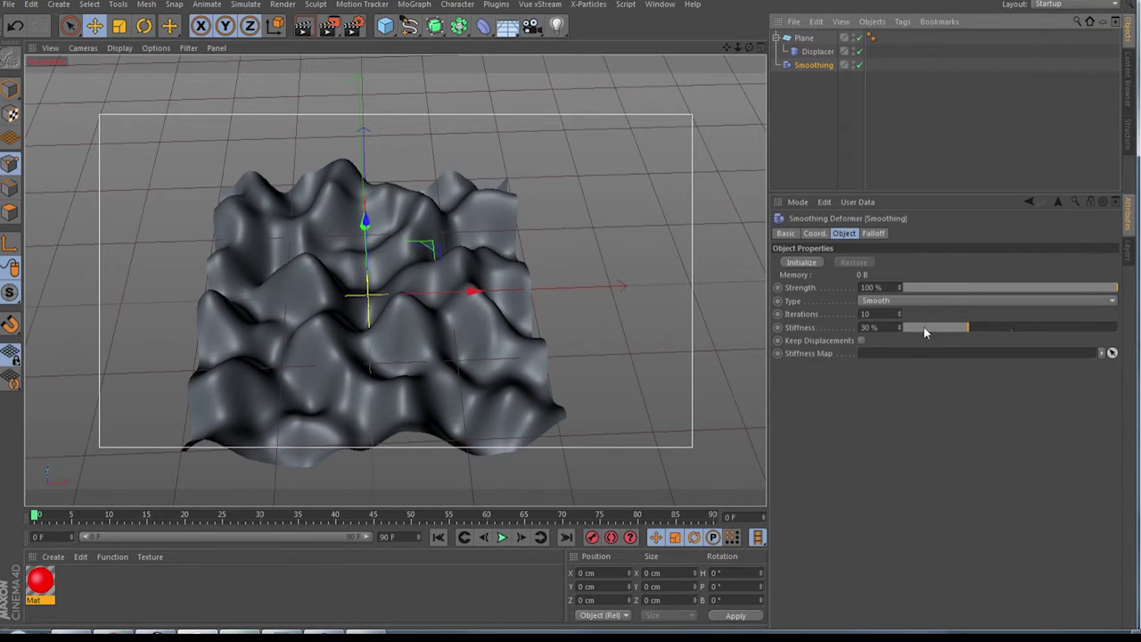
{"action": "left_click_drag", "start_coordinate": [923, 332], "coordinate": [882, 335]}
{"action": "scroll", "coordinate": [416, 324], "scroll_direction": "up", "scroll_amount": 5}
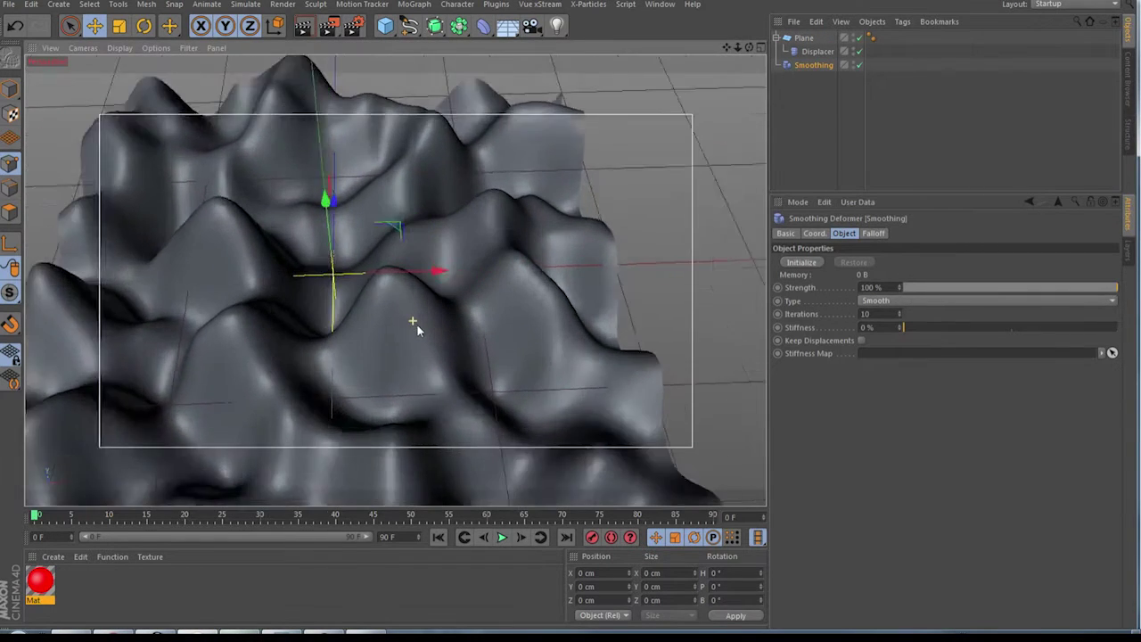
{"action": "scroll", "coordinate": [416, 324], "scroll_direction": "up", "scroll_amount": 4}
{"action": "scroll", "coordinate": [416, 328], "scroll_direction": "down", "scroll_amount": 8}
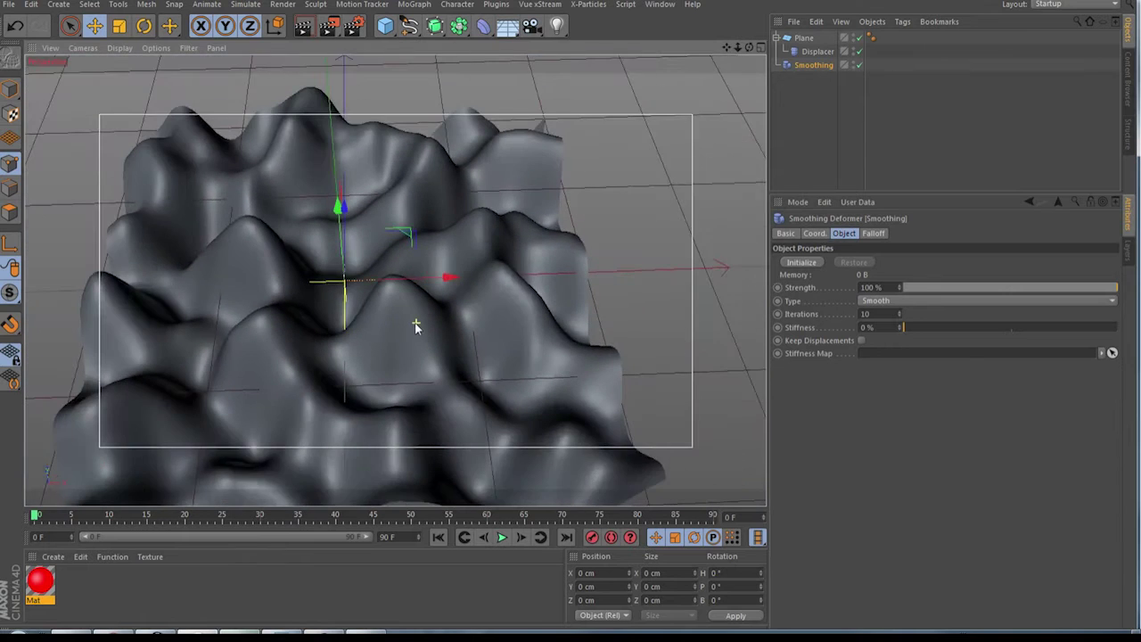
{"action": "left_click_drag", "start_coordinate": [814, 65], "coordinate": [820, 58]}
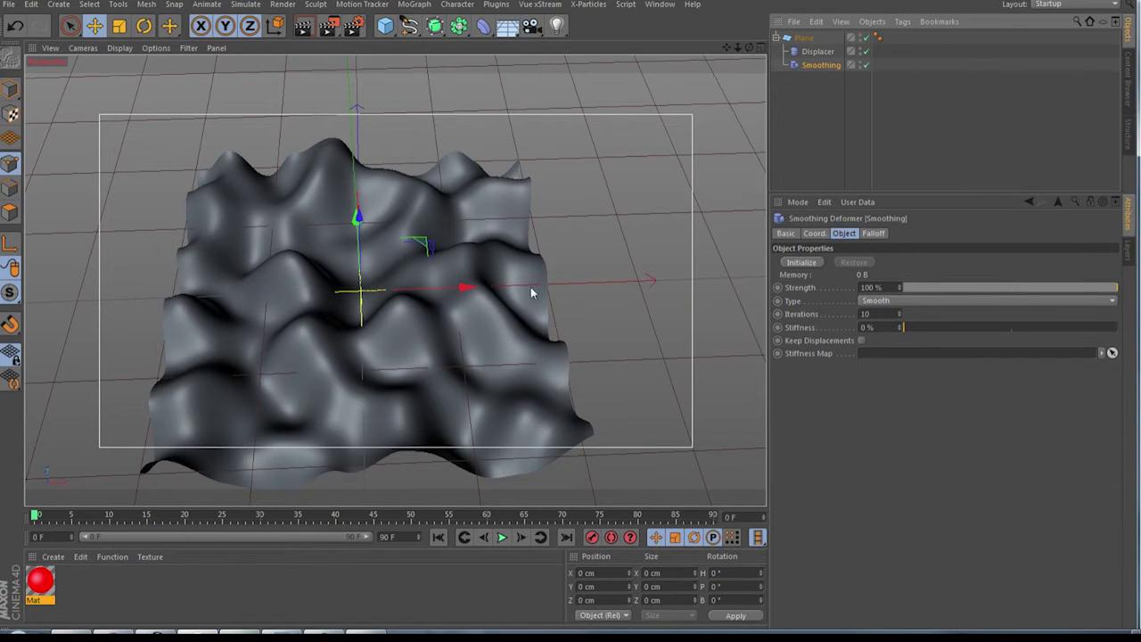
{"action": "scroll", "coordinate": [417, 344], "scroll_direction": "up", "scroll_amount": 6}
{"action": "scroll", "coordinate": [417, 348], "scroll_direction": "down", "scroll_amount": 8}
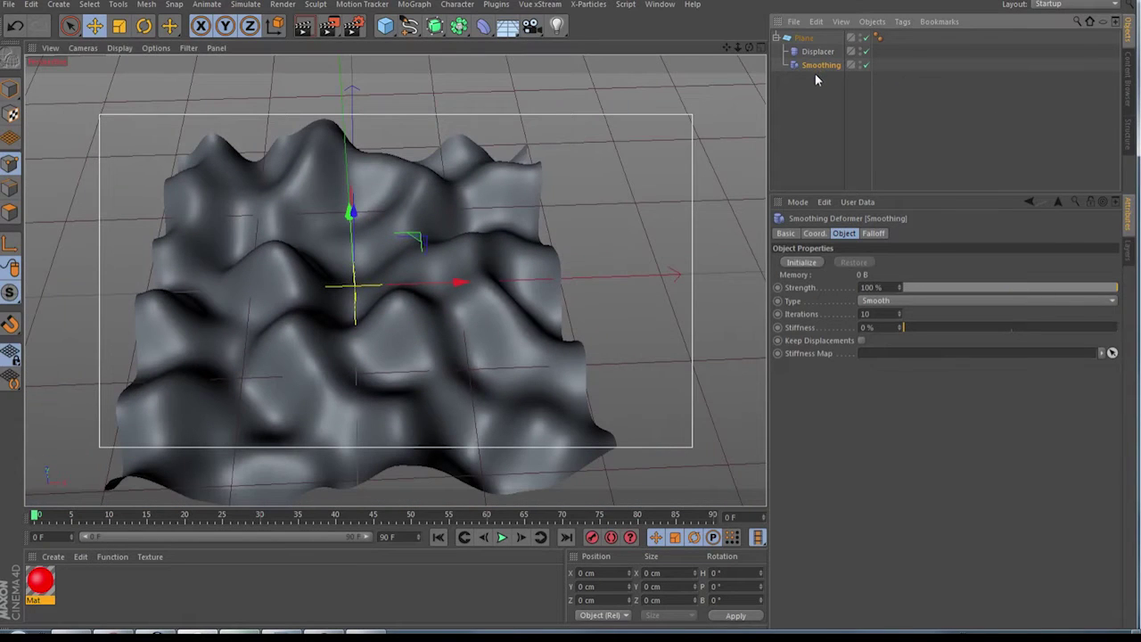
{"action": "key", "text": "Delete"}
Bake the Plane with Current State to Object, delete the original, and enter Edges mode.
{"action": "left_click", "coordinate": [801, 40]}
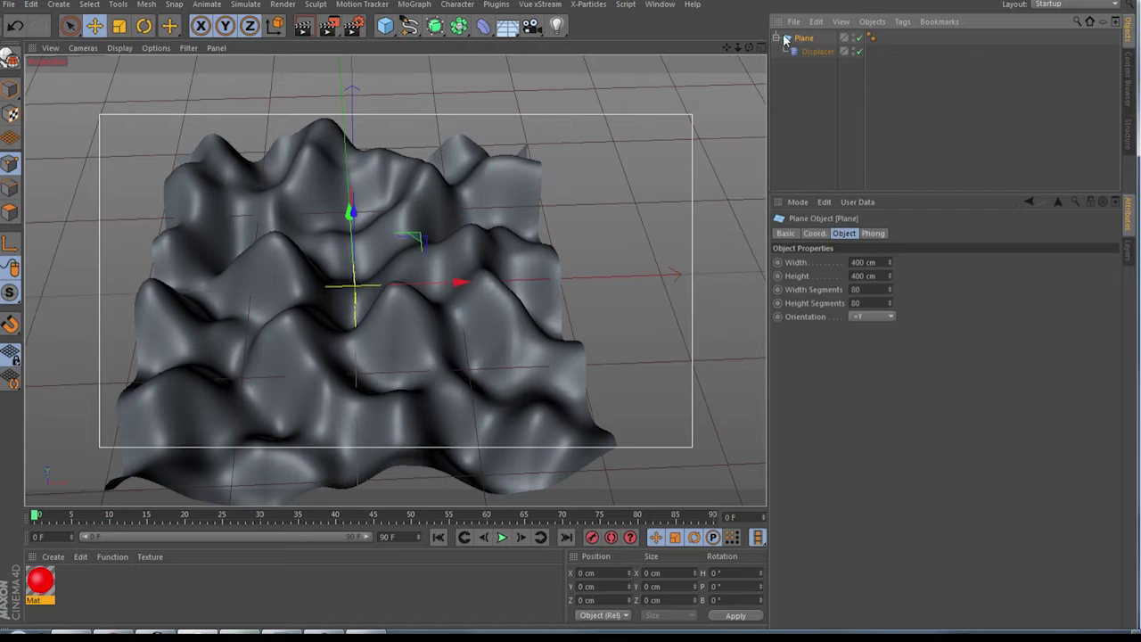
{"action": "left_click", "coordinate": [777, 37]}
{"action": "right_click", "coordinate": [807, 40]}
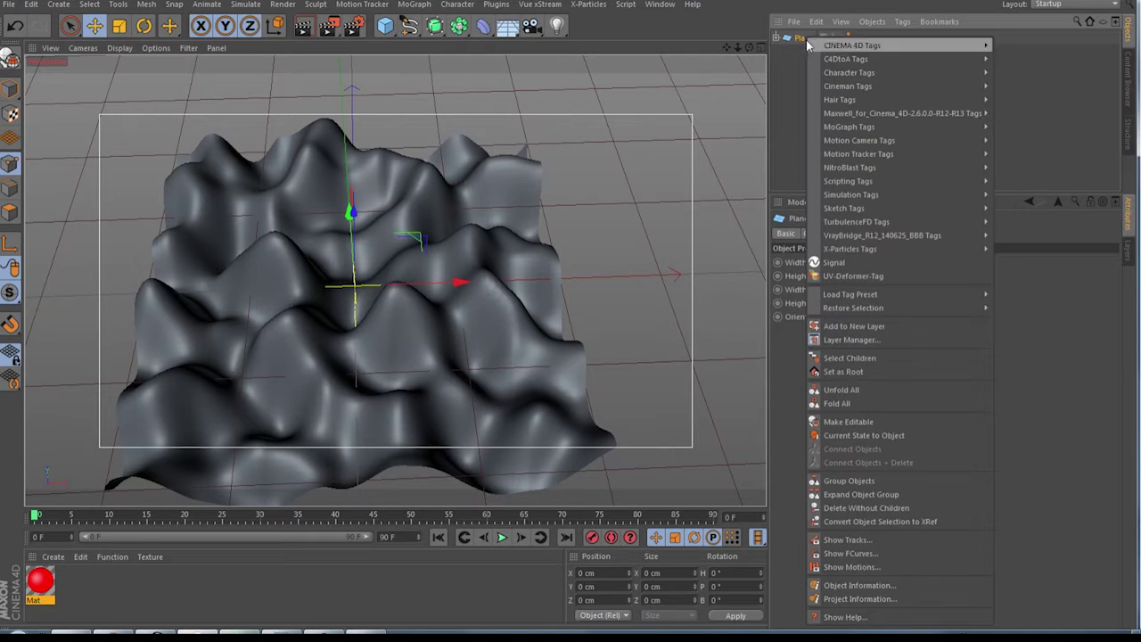
{"action": "left_click", "coordinate": [872, 435]}
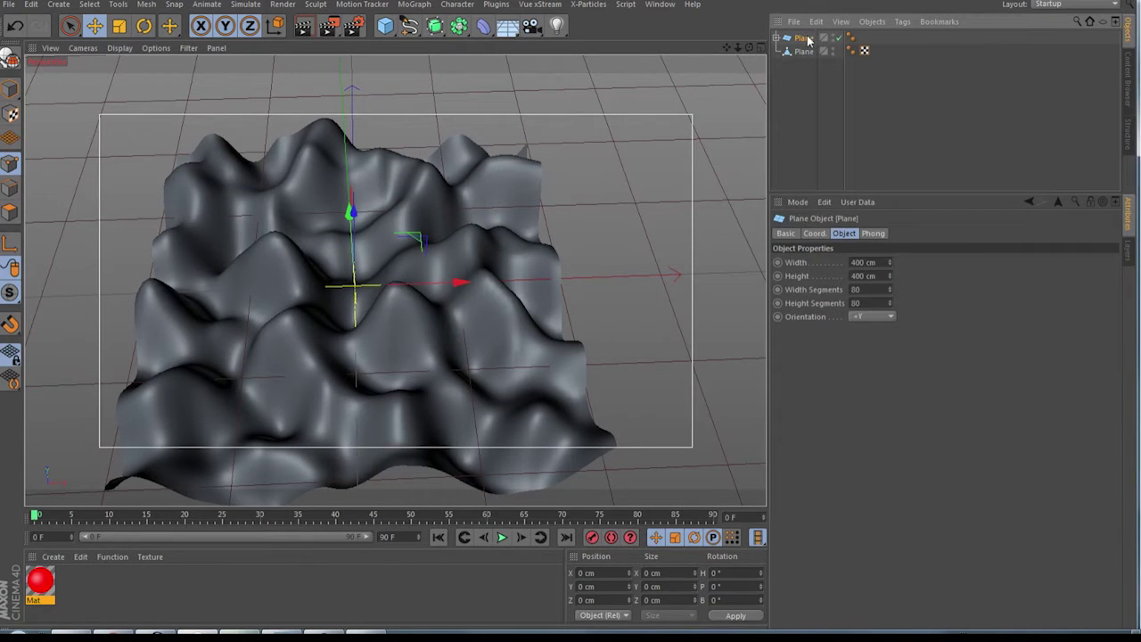
{"action": "key", "text": "Delete"}
{"action": "left_click", "coordinate": [798, 38]}
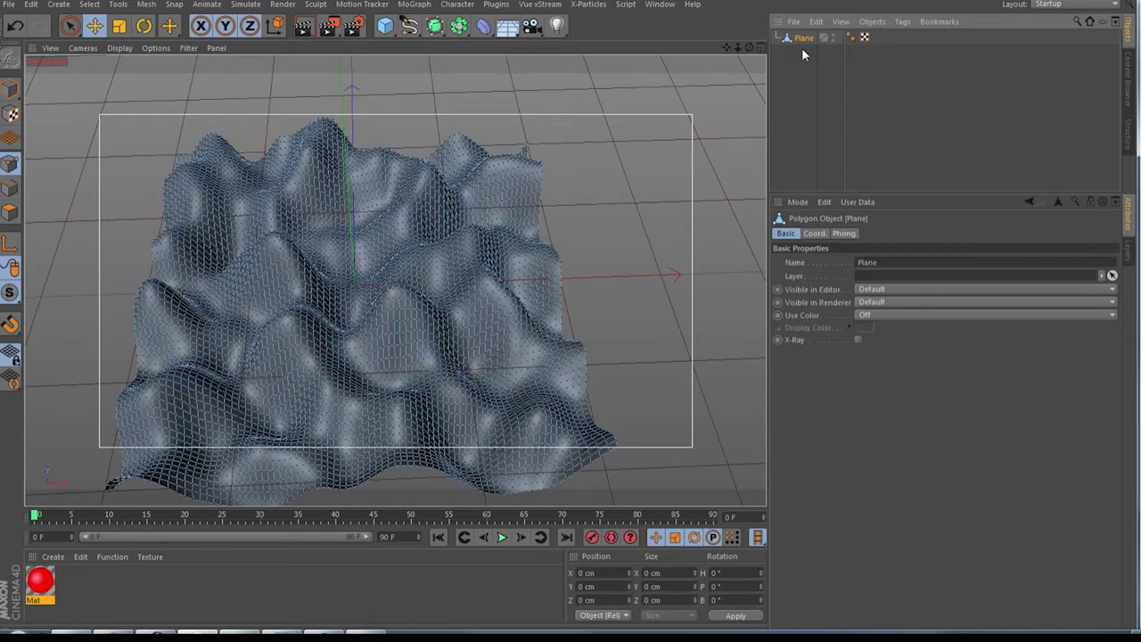
{"action": "left_click", "coordinate": [8, 188]}
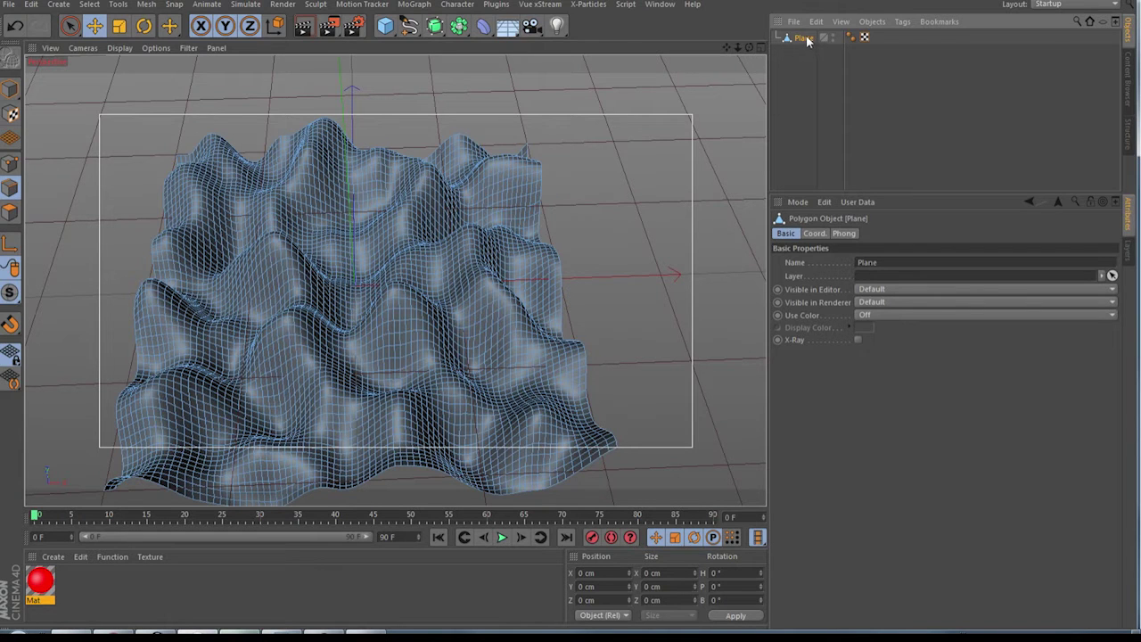
Set up the Knife tool in Plane mode on X-Z with Select Cuts enabled.
{"action": "left_click", "coordinate": [367, 331]}
{"action": "right_click", "coordinate": [366, 330]}
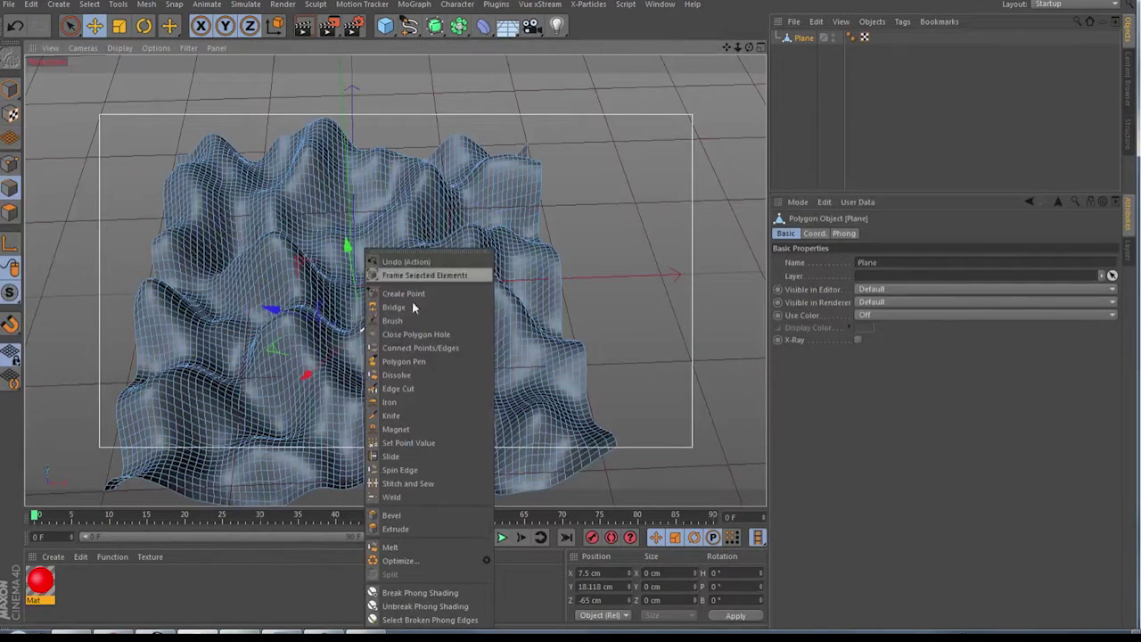
{"action": "left_click", "coordinate": [397, 415]}
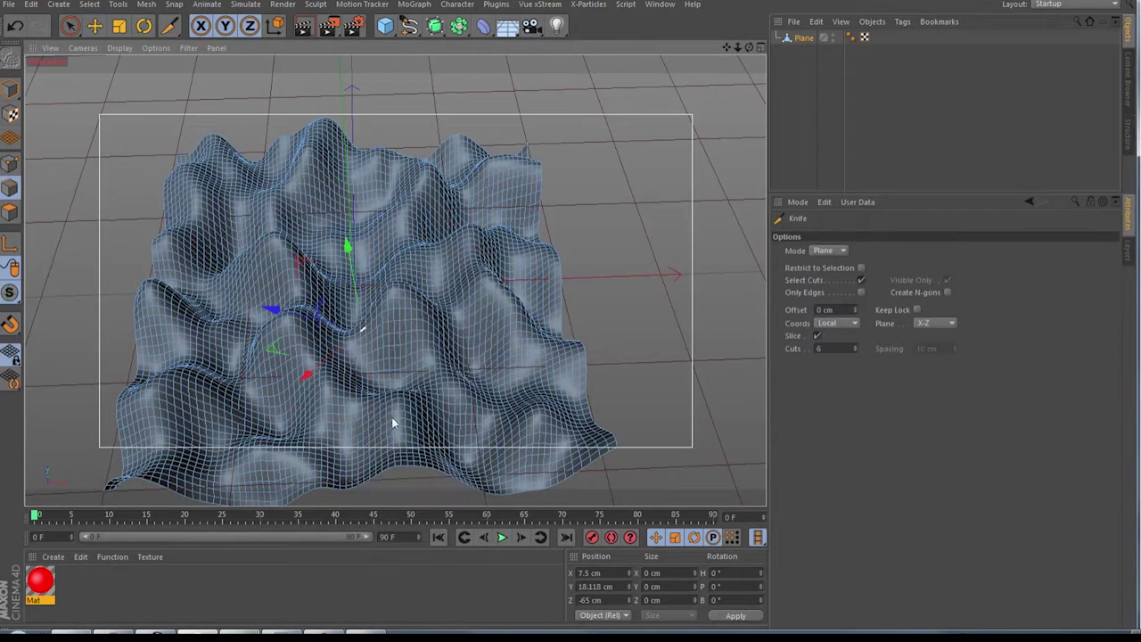
{"action": "left_click", "coordinate": [393, 423]}
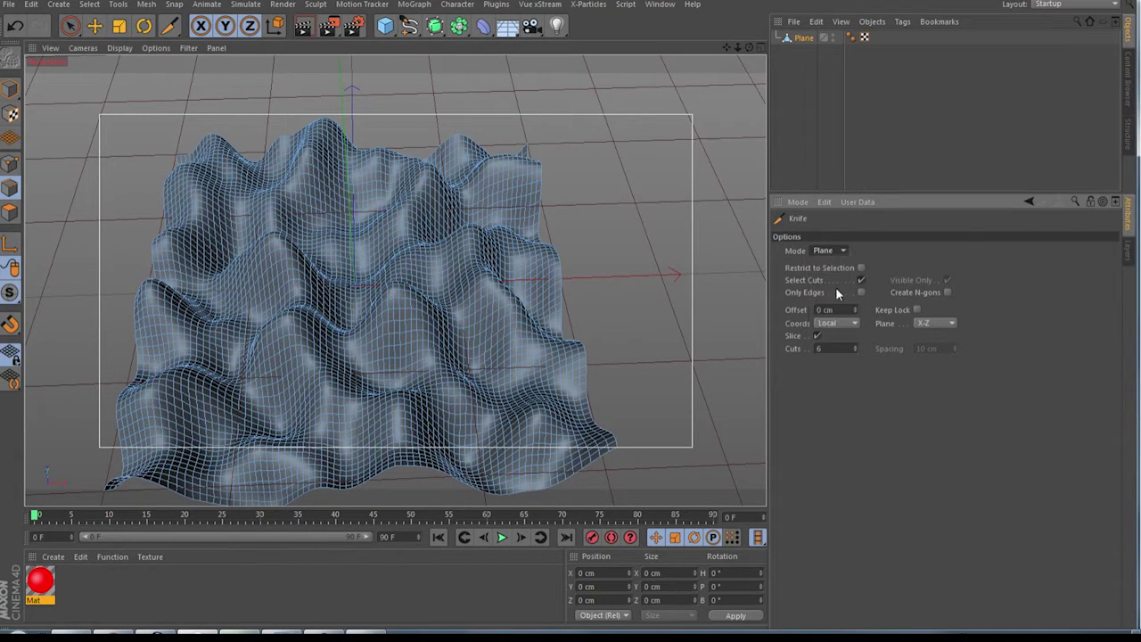
{"action": "left_click", "coordinate": [860, 279]}
{"action": "left_click", "coordinate": [942, 322]}
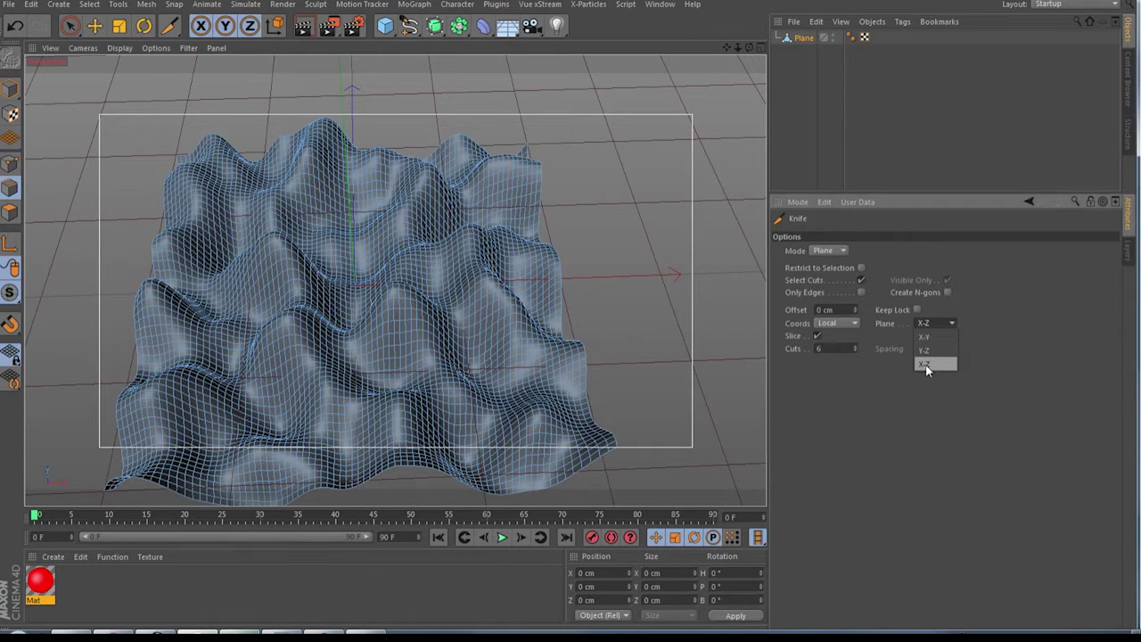
{"action": "left_click", "coordinate": [929, 363]}
Set the Knife to 25 cuts and slice the terrain horizontally.
{"action": "double_click", "coordinate": [820, 349]}
{"action": "type", "text": "25"}
{"action": "key", "text": "Return"}
{"action": "left_click_drag", "start_coordinate": [749, 46], "coordinate": [747, 70]}
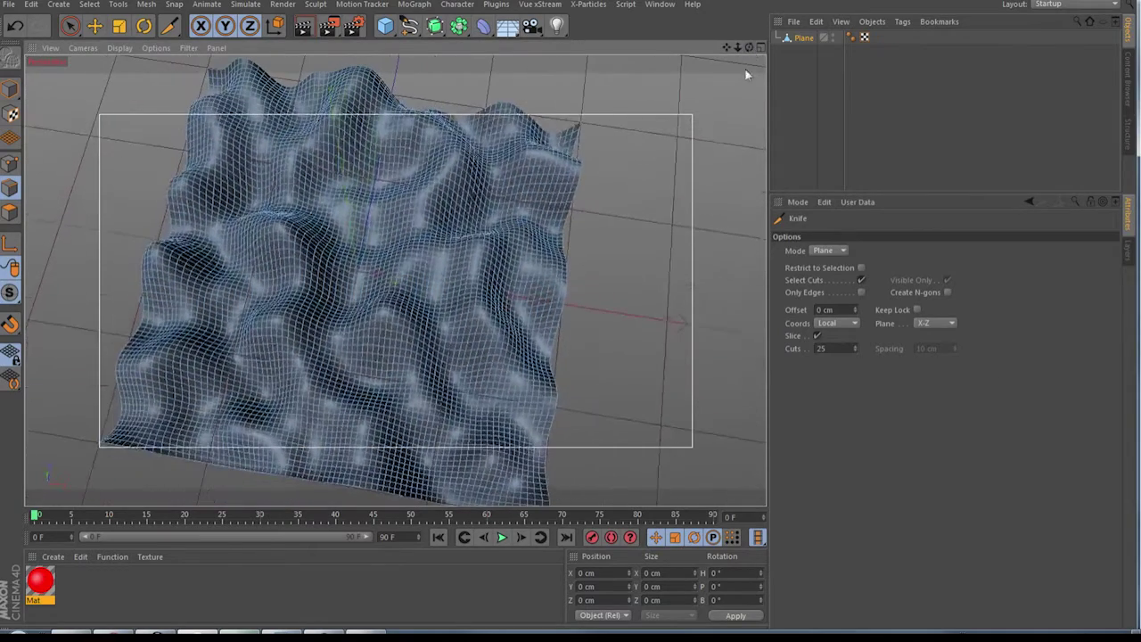
{"action": "left_click", "coordinate": [359, 261]}
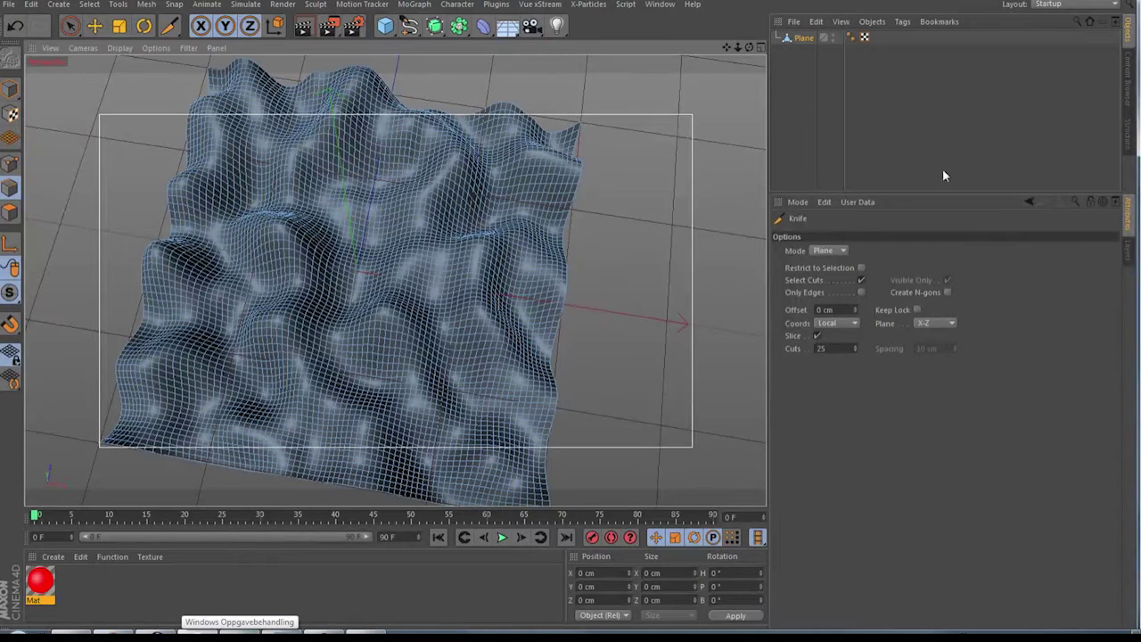
Slice the terrain into 6 horizontal contour levels after undoing one trial cut.
{"action": "left_click", "coordinate": [822, 348]}
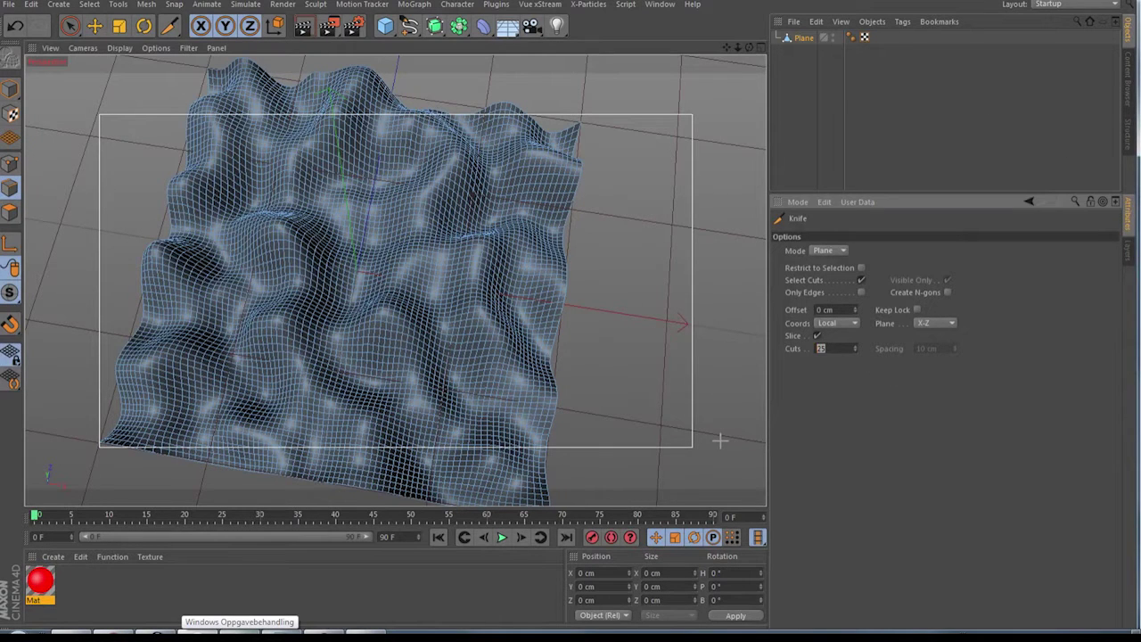
{"action": "type", "text": "6"}
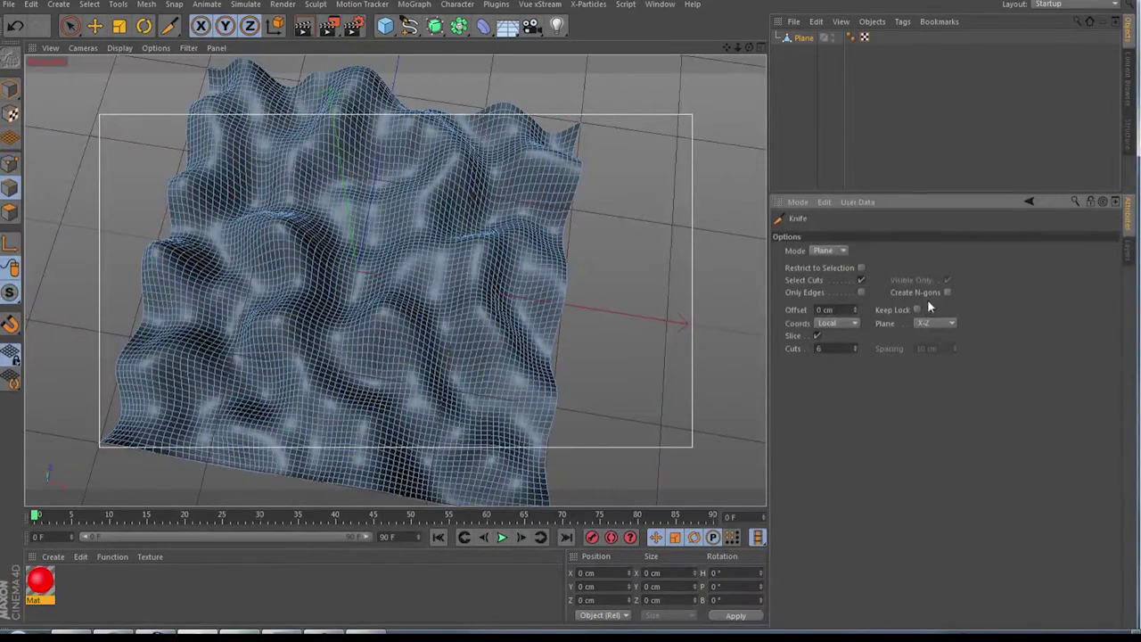
{"action": "left_click", "coordinate": [280, 251]}
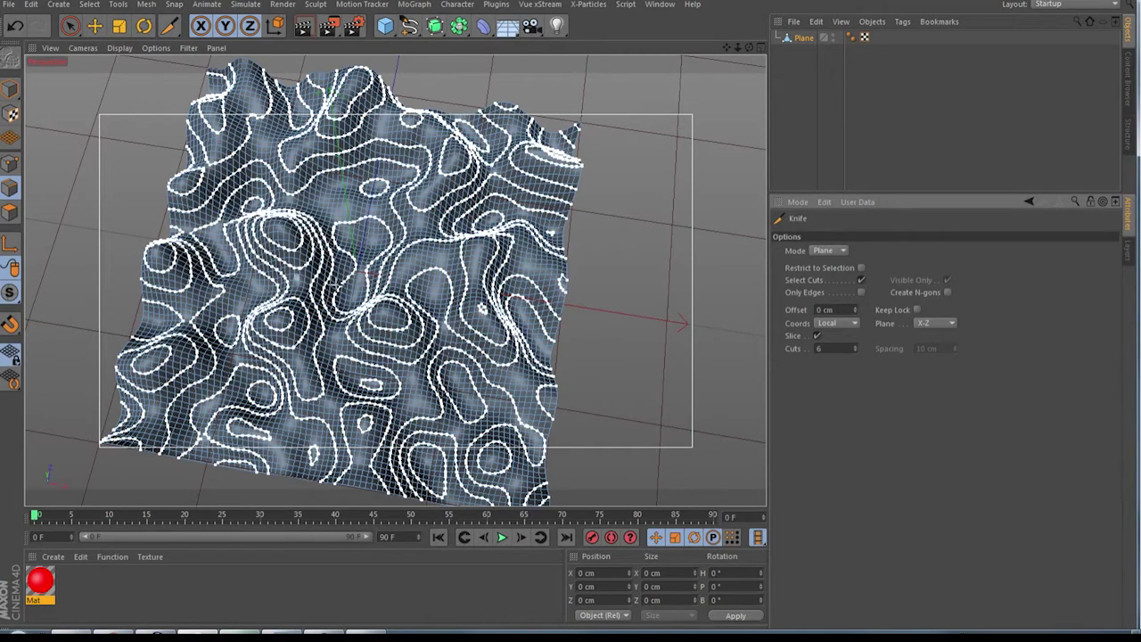
{"action": "key", "text": "ctrl+z"}
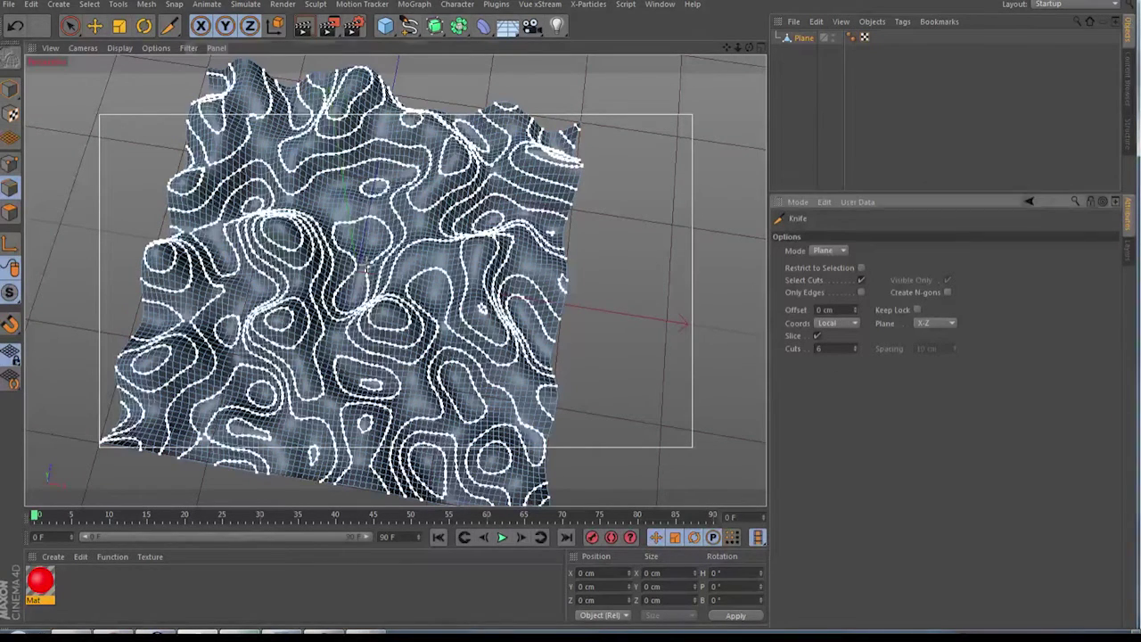
{"action": "left_click", "coordinate": [430, 339]}
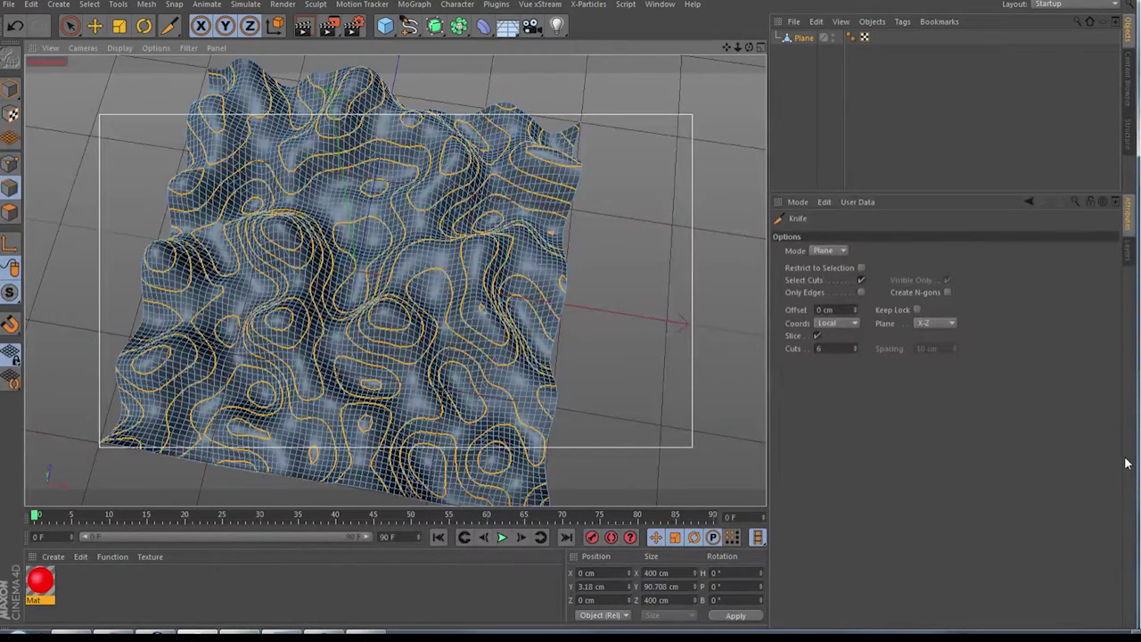
{"action": "key", "text": "shift+c"}
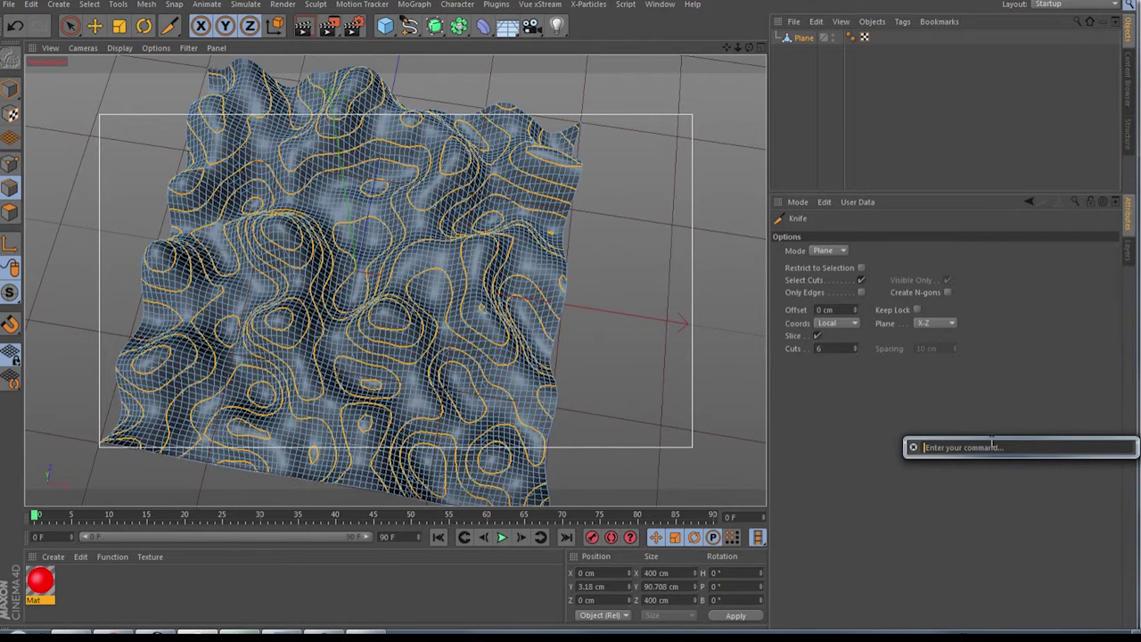
Convert the contour edges with Edge to Spline and select the new Plane.Spline object.
{"action": "type", "text": "edge"}
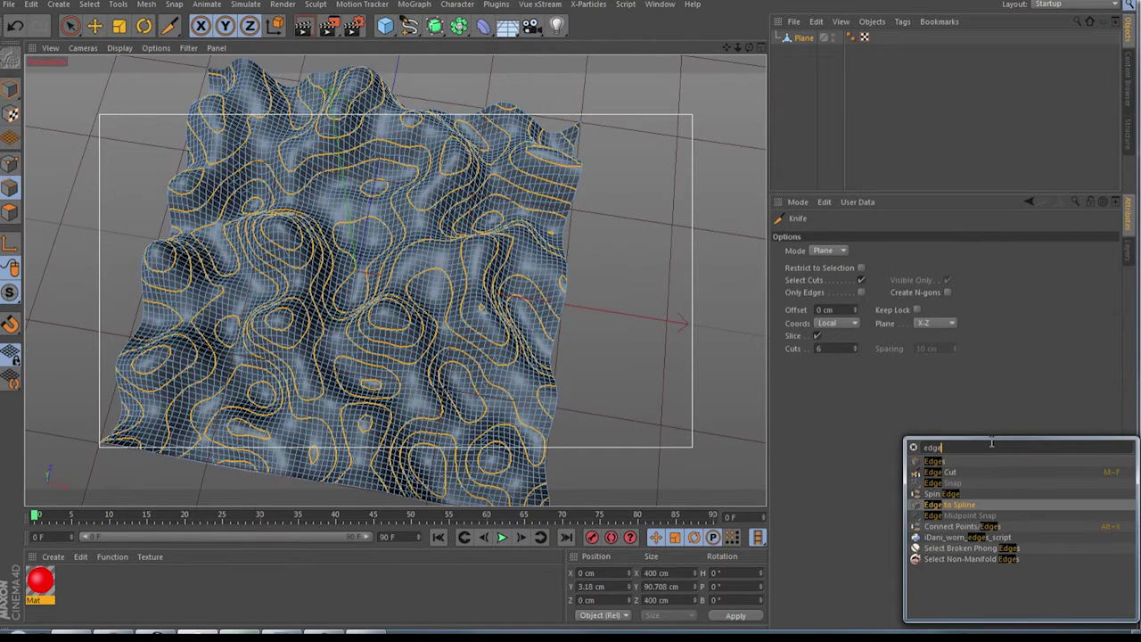
{"action": "left_click", "coordinate": [926, 504]}
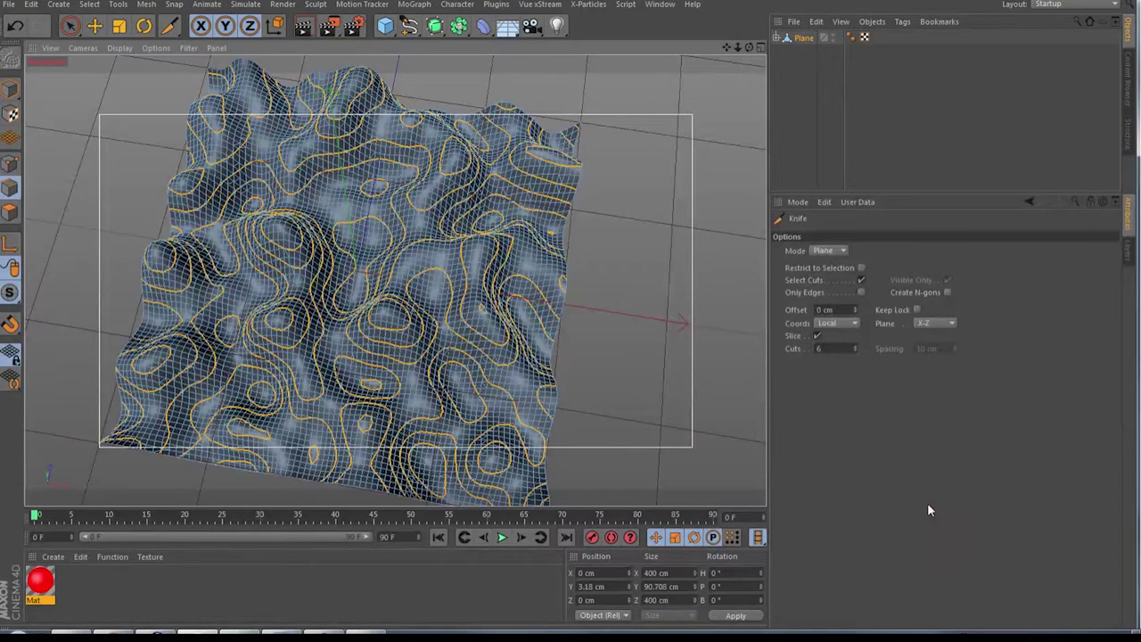
{"action": "left_click", "coordinate": [776, 38]}
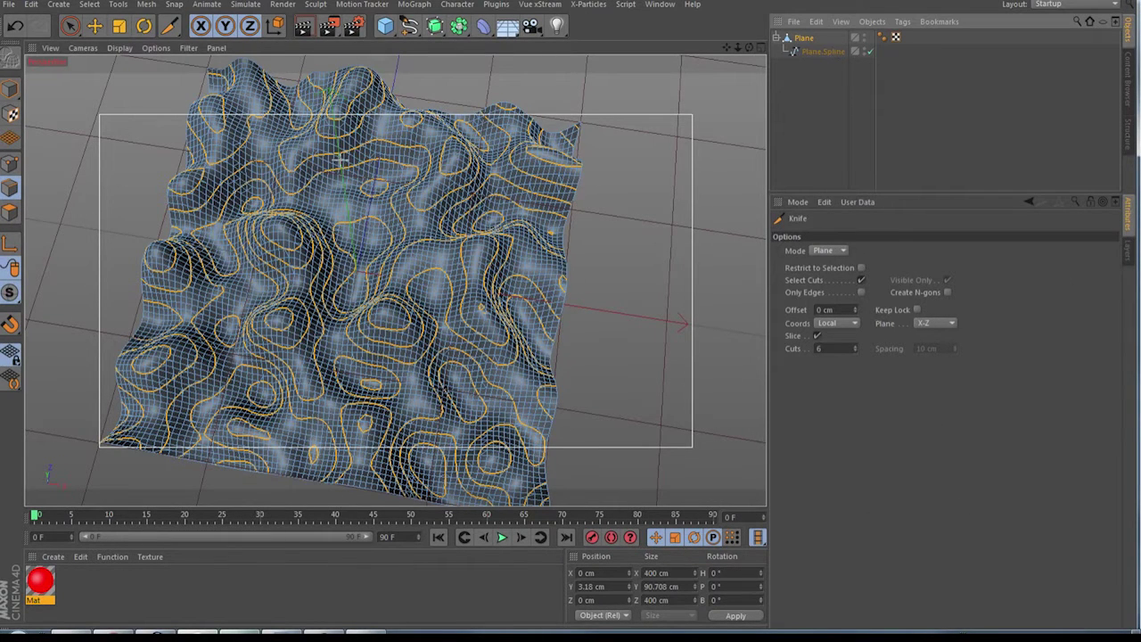
{"action": "left_click", "coordinate": [147, 4]}
{"action": "mouse_move", "coordinate": [161, 87]}
{"action": "mouse_move", "coordinate": [169, 41]}
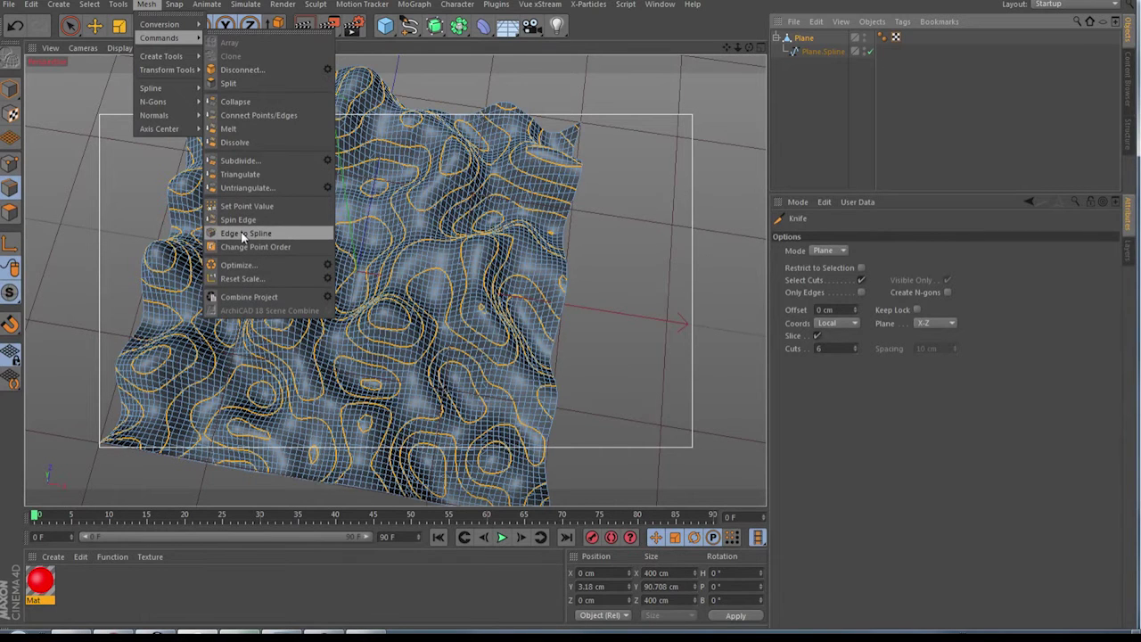
{"action": "left_click", "coordinate": [885, 85]}
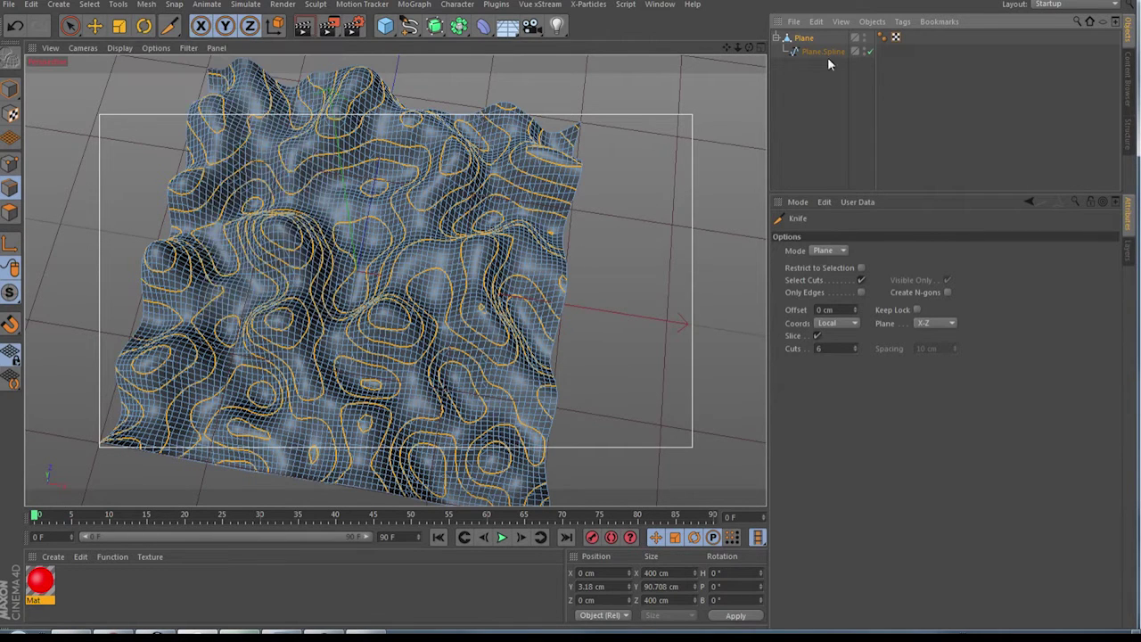
{"action": "left_click", "coordinate": [816, 145]}
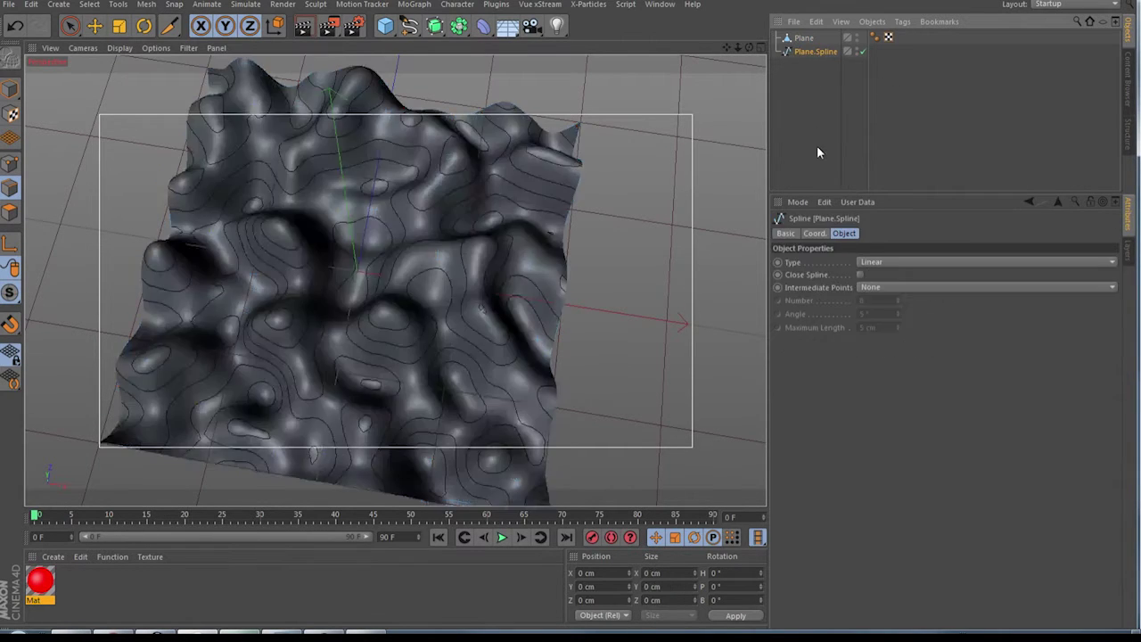
Hide the Plane in the editor and add a Sphere with a 10 cm radius.
{"action": "double_click", "coordinate": [856, 37]}
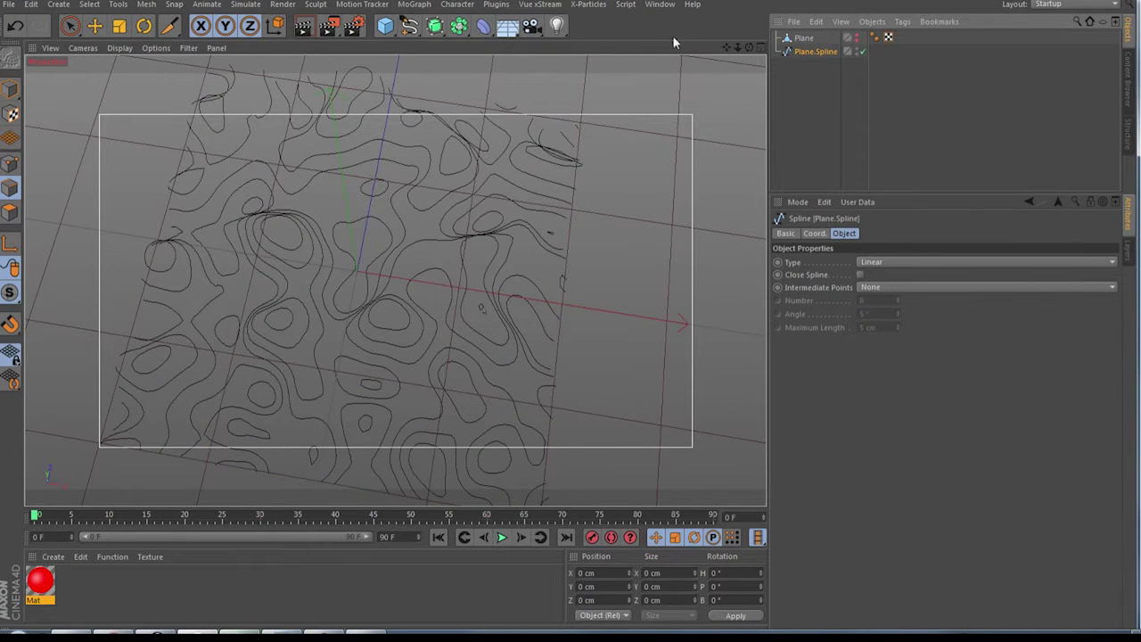
{"action": "left_click_drag", "start_coordinate": [379, 27], "coordinate": [659, 70]}
{"action": "left_click", "coordinate": [872, 263]}
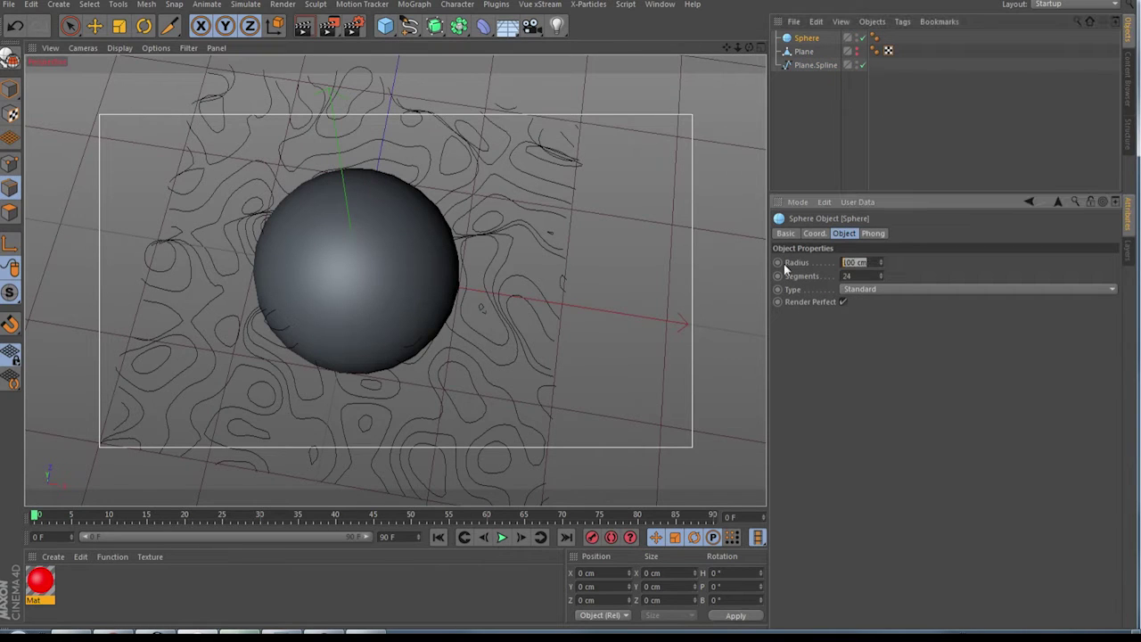
{"action": "type", "text": "10"}
{"action": "key", "text": "Return"}
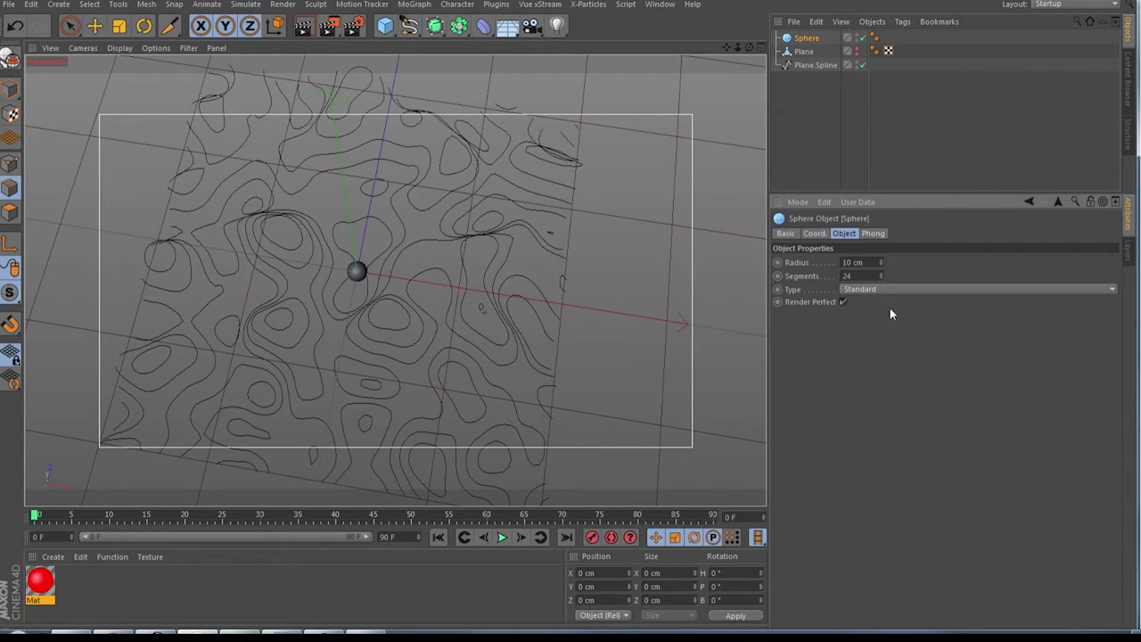
Set the sphere's segments to 15.
{"action": "left_click", "coordinate": [848, 275]}
{"action": "left_click", "coordinate": [811, 41]}
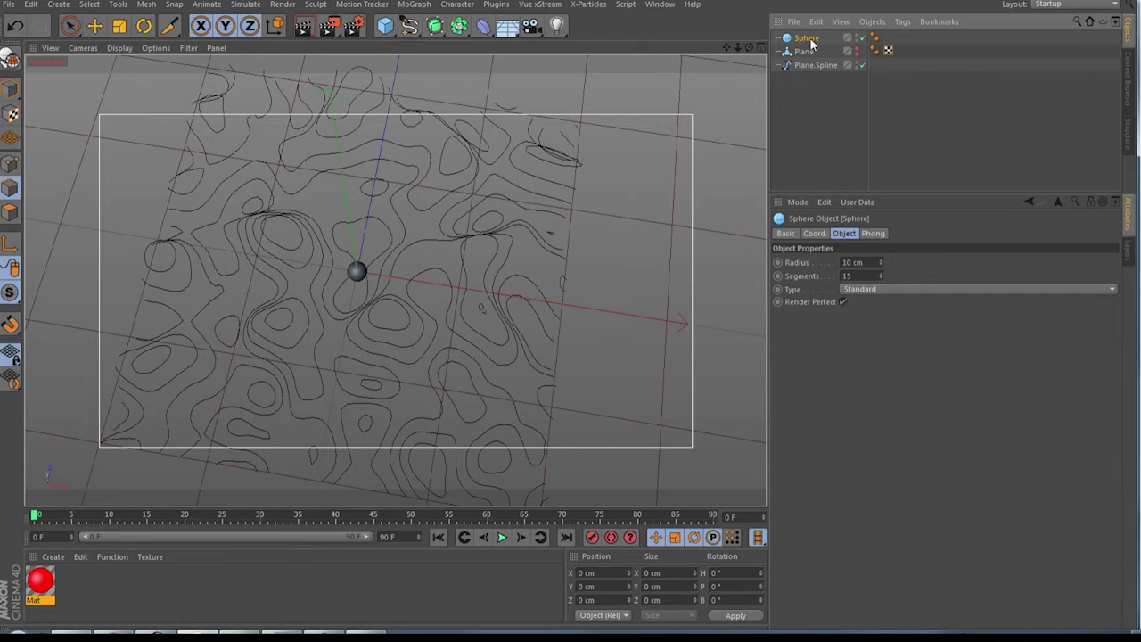
{"action": "left_click", "coordinate": [413, 5]}
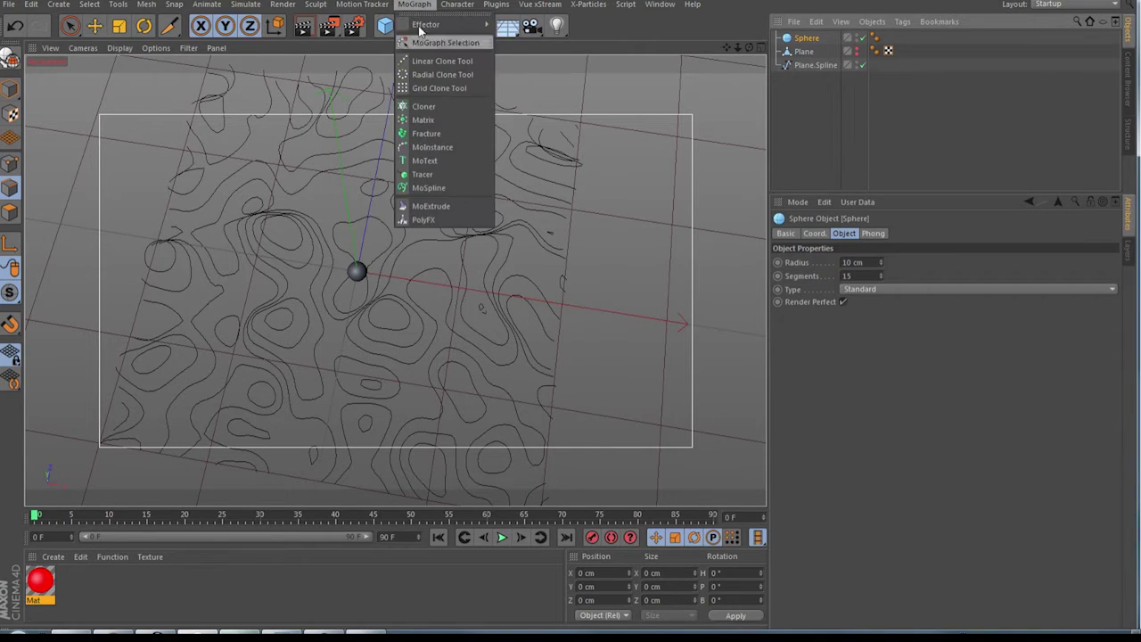
Put the sphere in a Cloner set to Object mode on Plane.Spline, every segment, spaced by Step.
{"action": "left_click", "coordinate": [423, 107]}
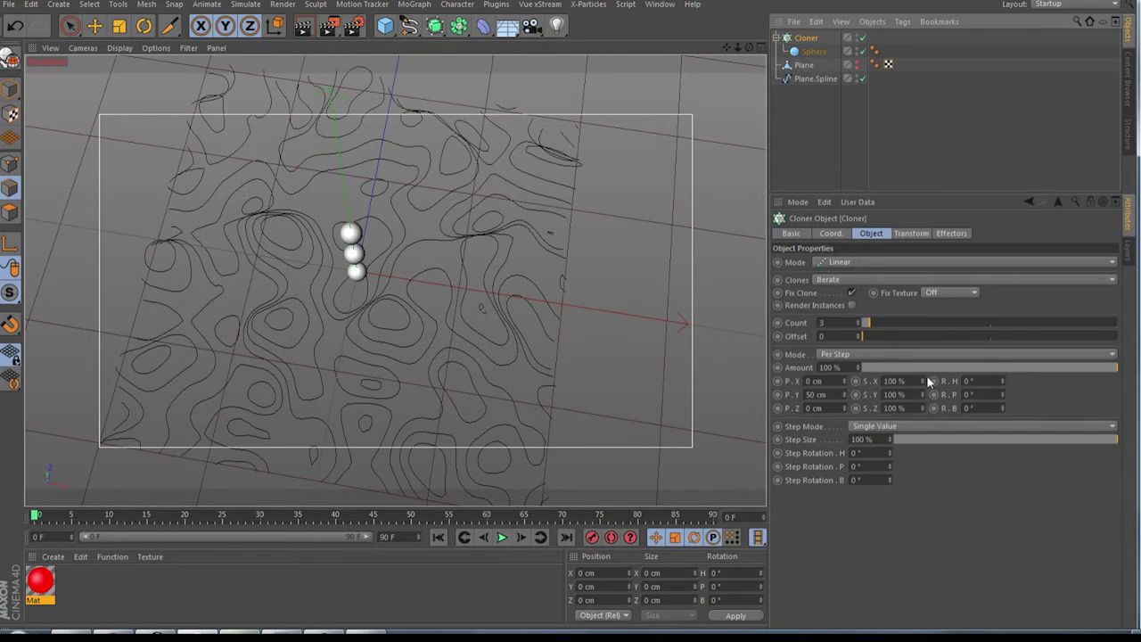
{"action": "left_click", "coordinate": [844, 262]}
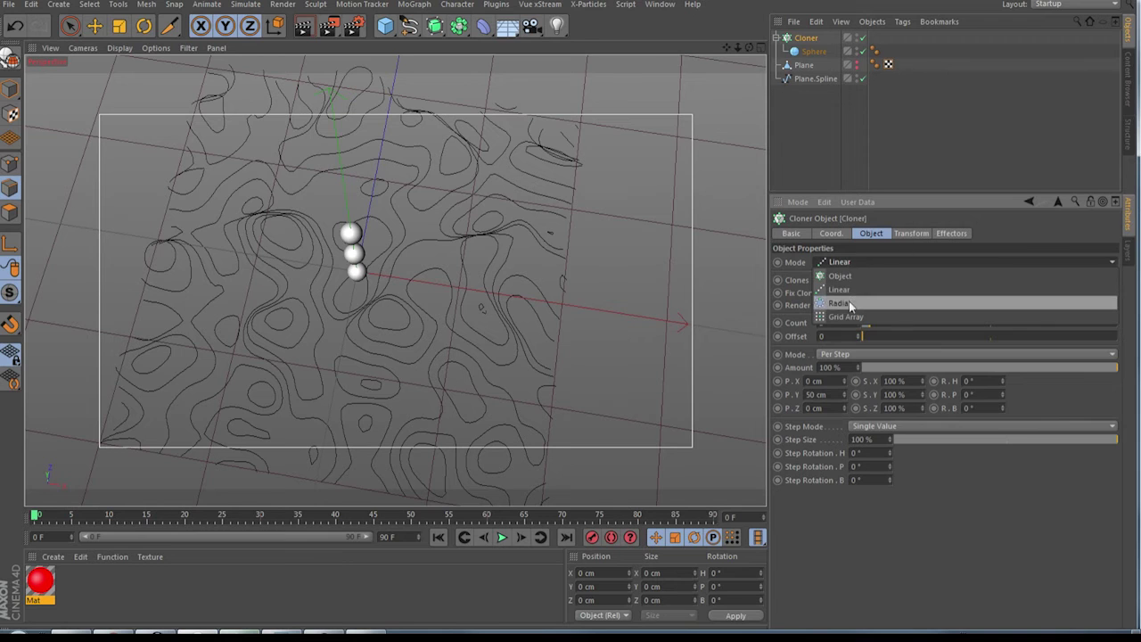
{"action": "left_click", "coordinate": [841, 275]}
{"action": "left_click_drag", "start_coordinate": [811, 78], "coordinate": [841, 323]}
{"action": "left_click", "coordinate": [835, 380]}
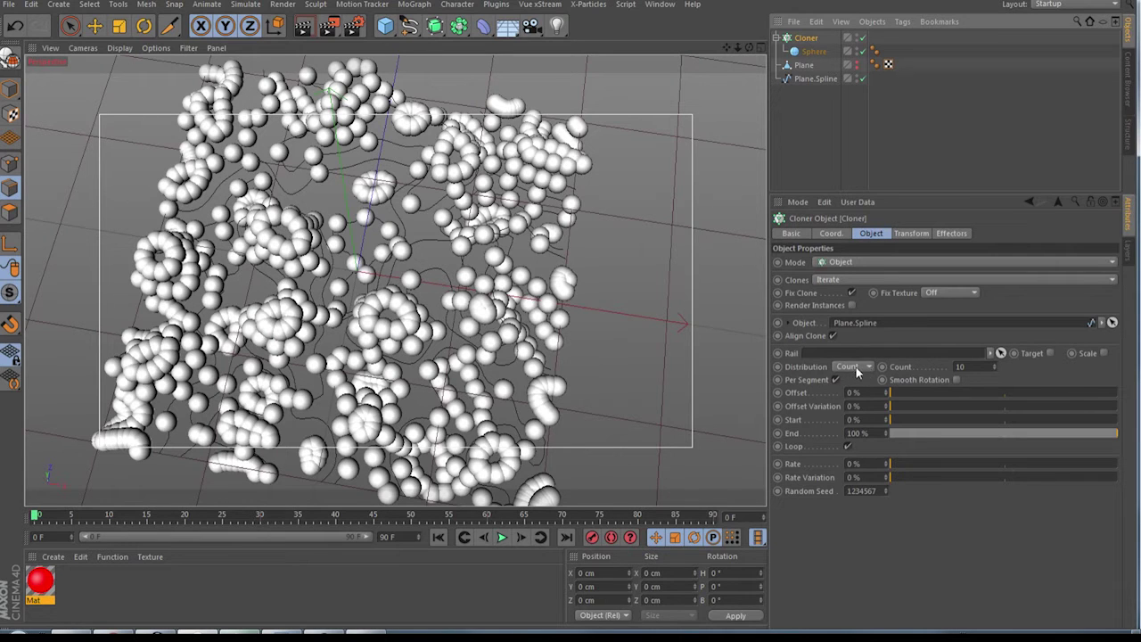
{"action": "left_click", "coordinate": [851, 367]}
{"action": "left_click", "coordinate": [855, 394]}
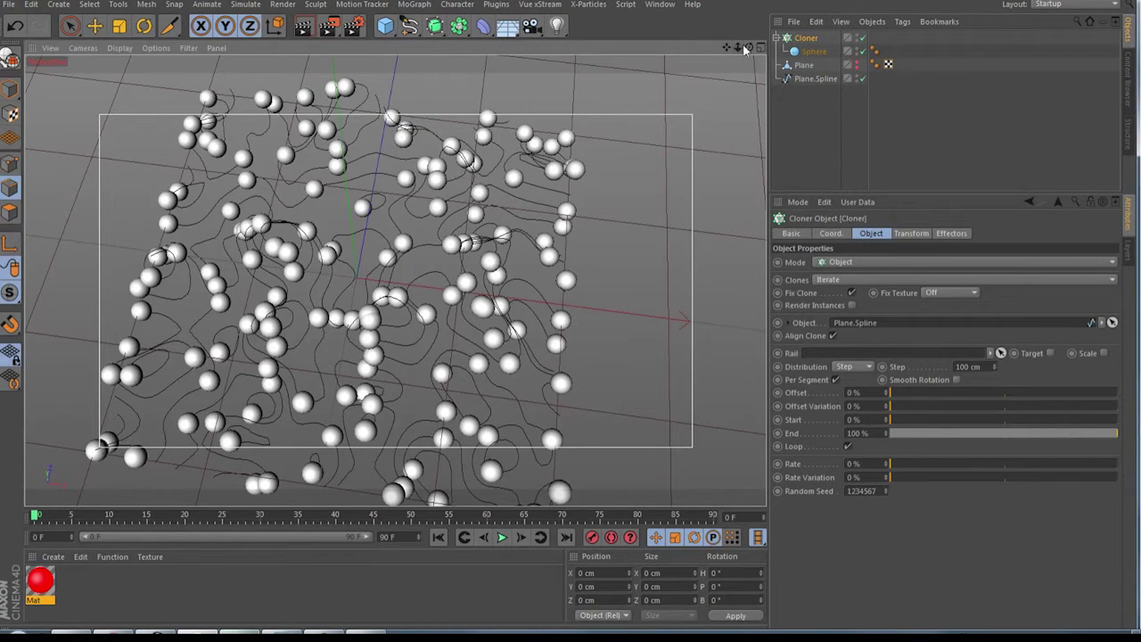
Lower the clone Step from 100 cm to 8 cm and inspect the beaded rings from above.
{"action": "mouse_move", "coordinate": [748, 48]}
{"action": "left_mouse_down"}
{"action": "mouse_move", "coordinate": [738, 70]}
{"action": "mouse_move", "coordinate": [729, 46]}
{"action": "mouse_move", "coordinate": [754, 57]}
{"action": "left_mouse_up"}
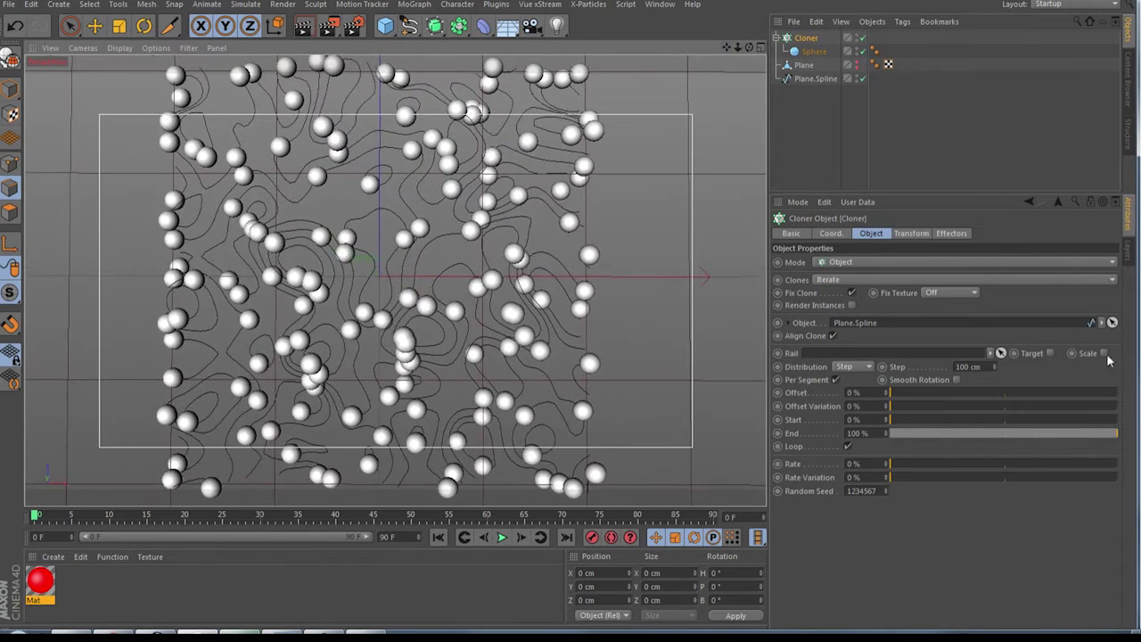
{"action": "left_click_drag", "start_coordinate": [994, 366], "coordinate": [995, 452]}
{"action": "left_click_drag", "start_coordinate": [995, 368], "coordinate": [994, 371]}
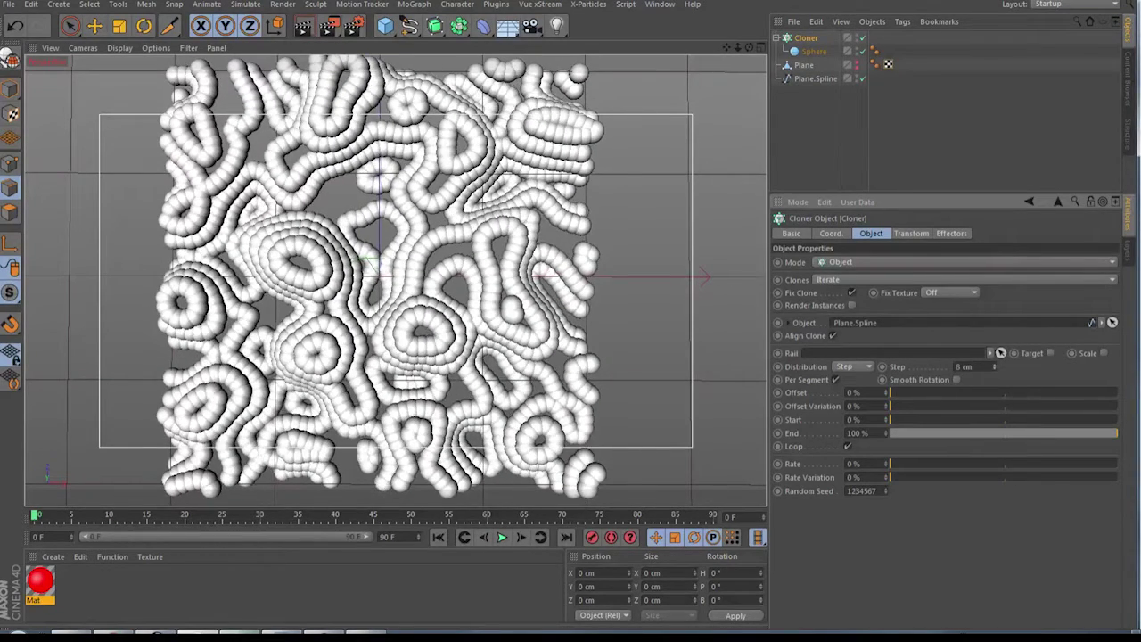
{"action": "left_click", "coordinate": [811, 52]}
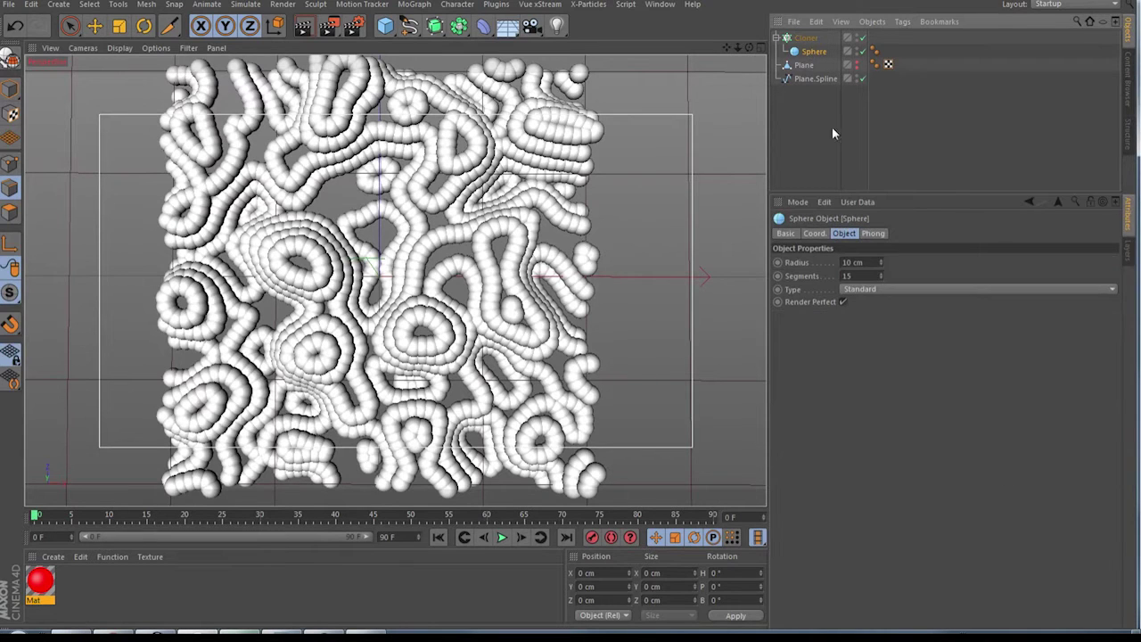
{"action": "left_click", "coordinate": [793, 39]}
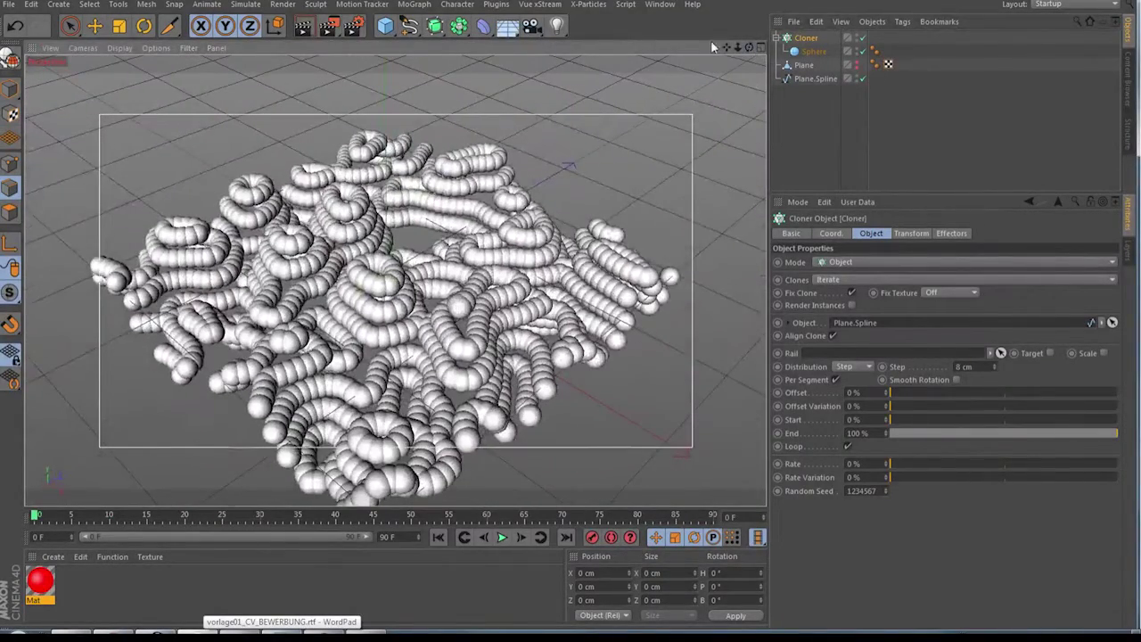
Wrap the Cloner in a Connect object and make it editable with C.
{"action": "left_click", "coordinate": [458, 25]}
{"action": "left_click", "coordinate": [623, 70], "text": "alt"}
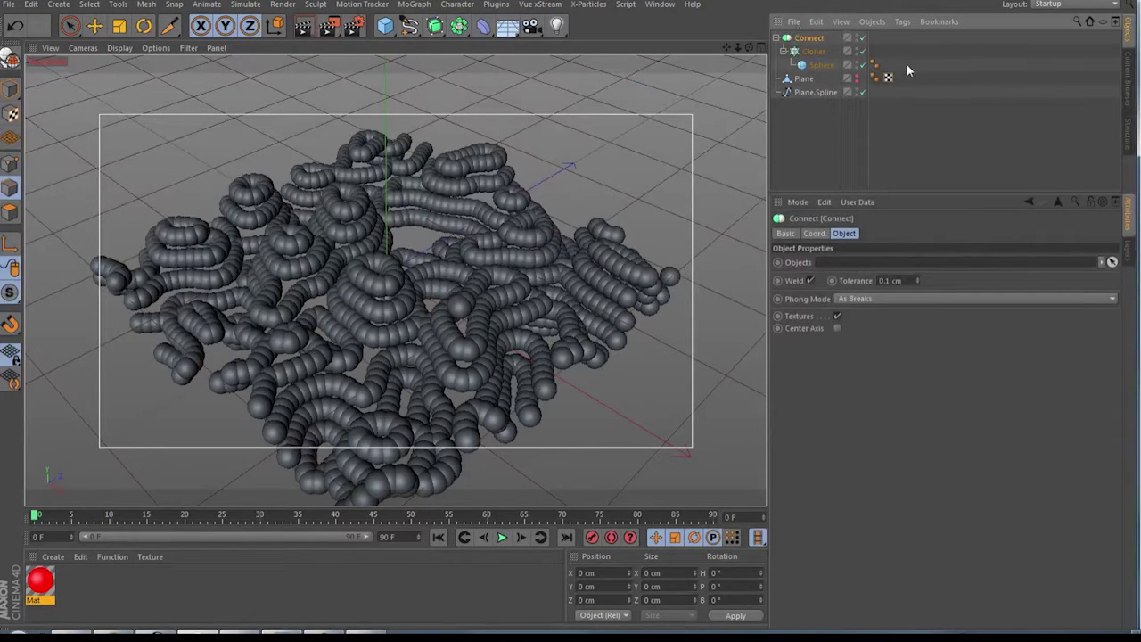
{"action": "key", "text": "c"}
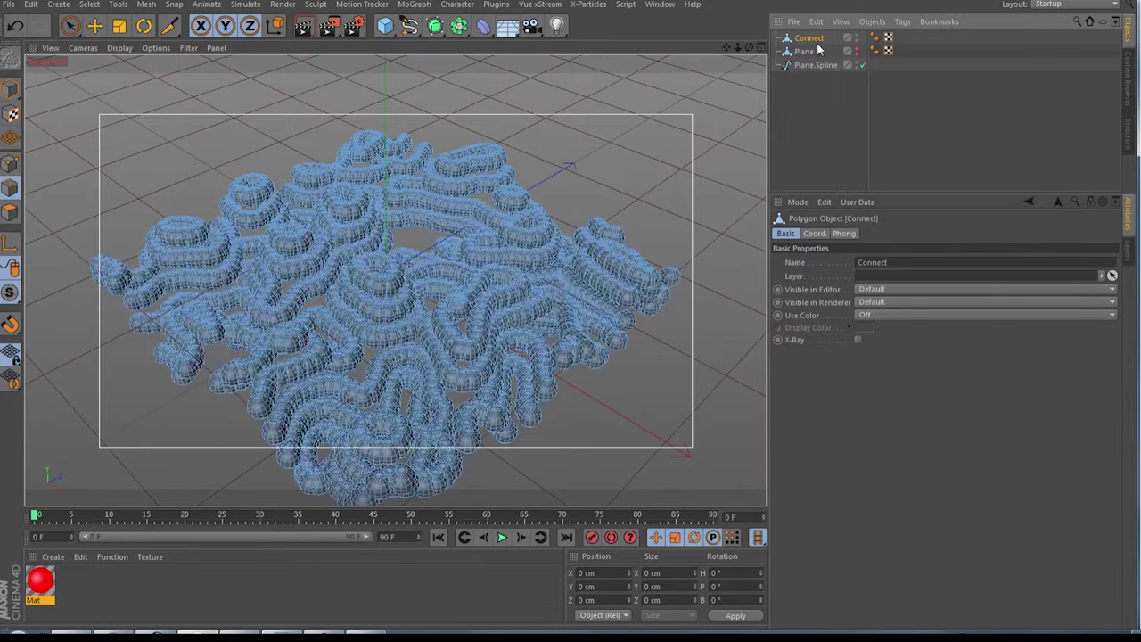
Rename the merged polygon object to 'element'.
{"action": "right_click", "coordinate": [811, 38]}
{"action": "key", "text": "Escape"}
{"action": "double_click", "coordinate": [811, 38]}
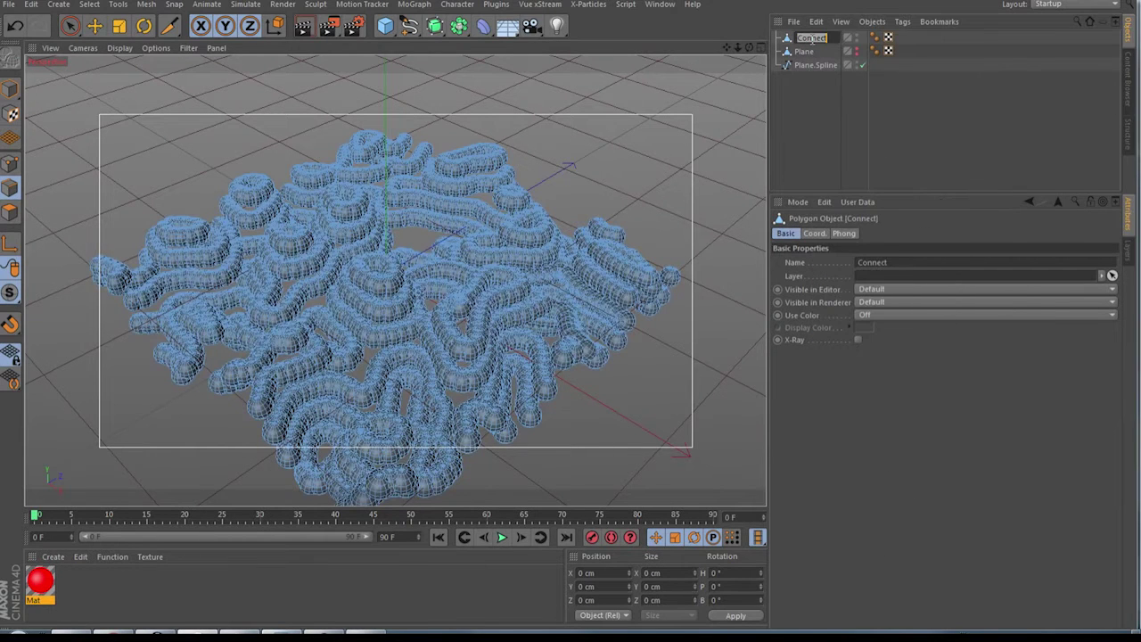
{"action": "type", "text": "c"}
{"action": "key", "text": "Return"}
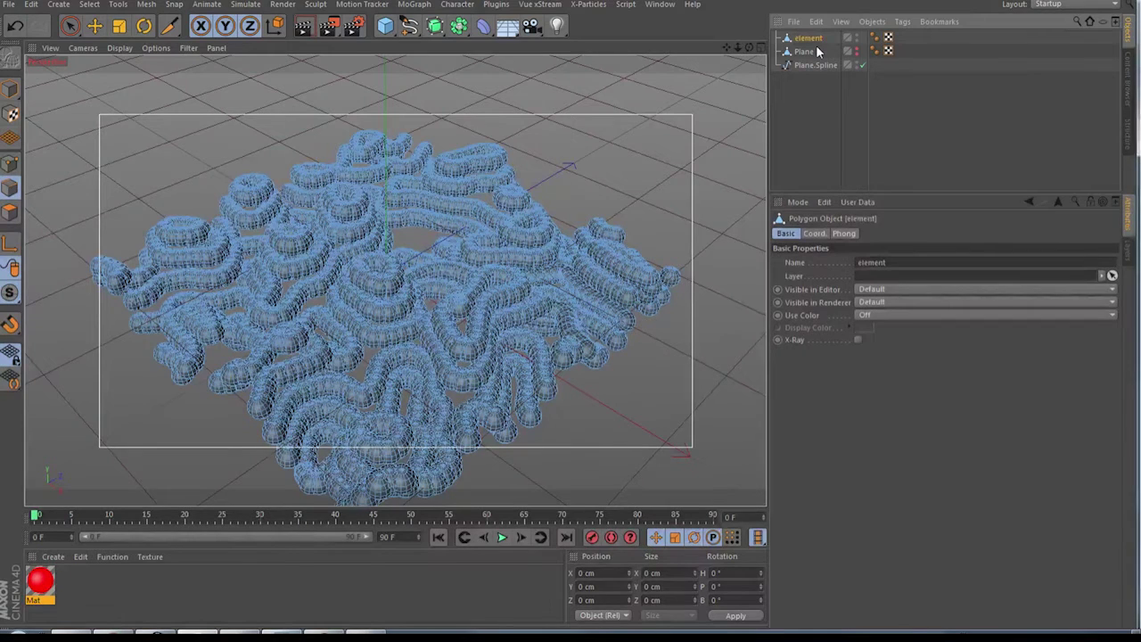
{"action": "left_click", "coordinate": [761, 49]}
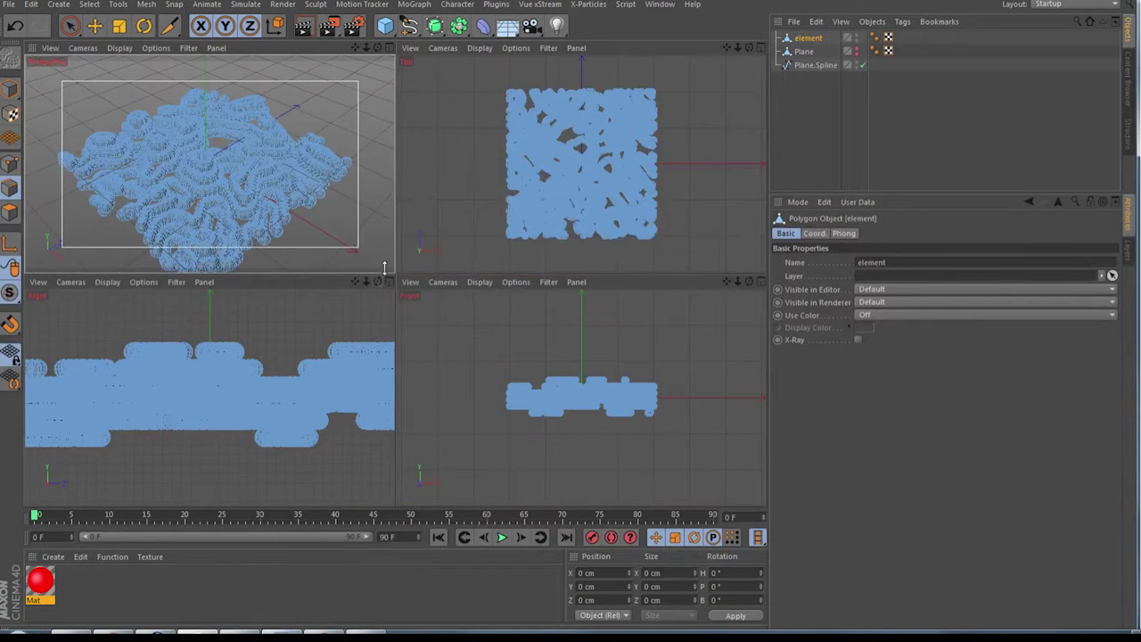
Maximize the Right view, zoom out, use Gouraud Shading, and select element with the Move tool.
{"action": "left_click", "coordinate": [387, 282]}
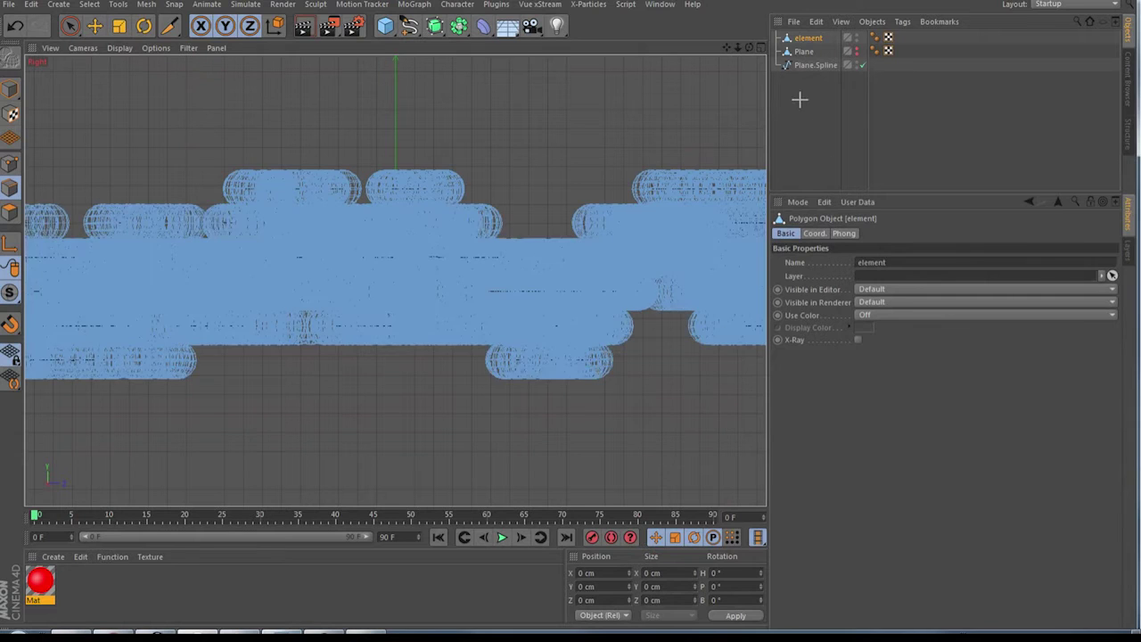
{"action": "left_click", "coordinate": [95, 26]}
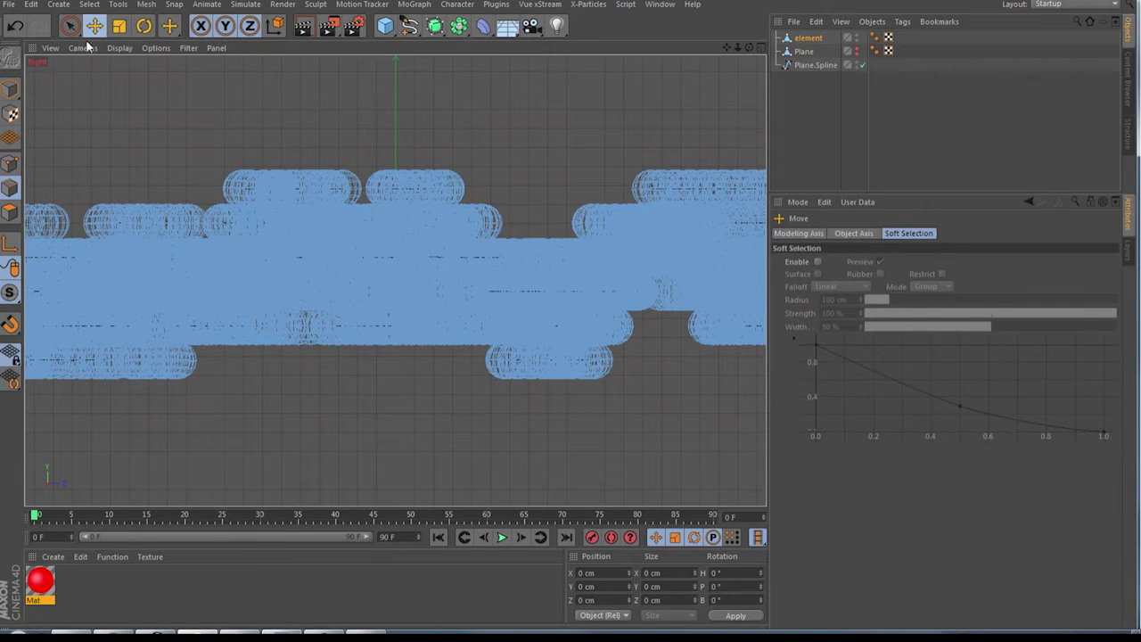
{"action": "left_click", "coordinate": [11, 89]}
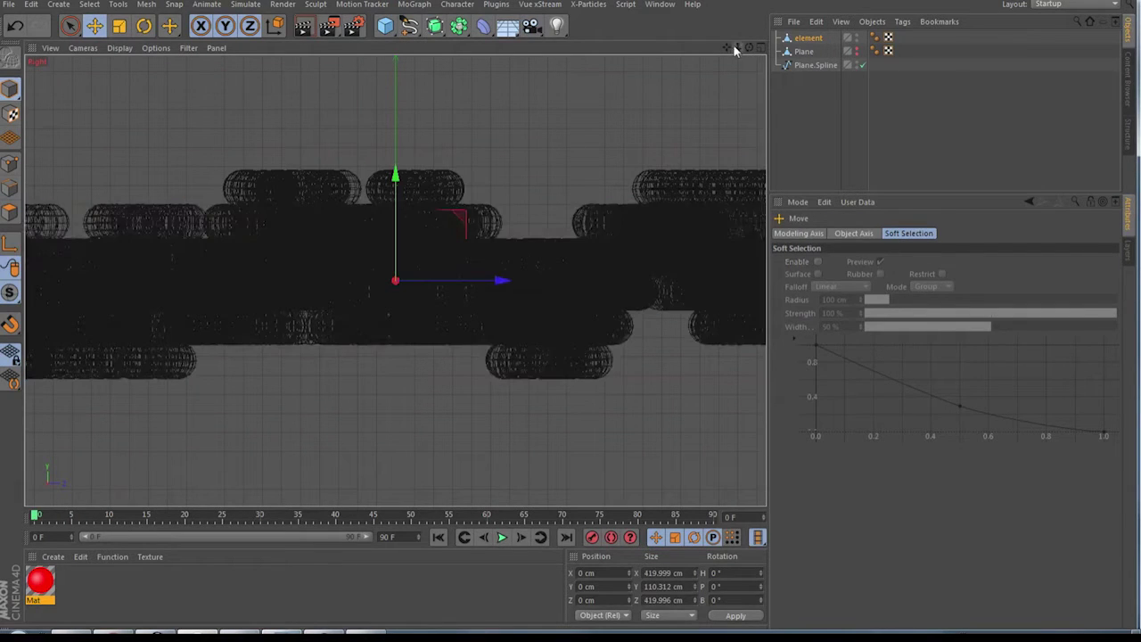
{"action": "left_click_drag", "start_coordinate": [737, 48], "coordinate": [697, 49]}
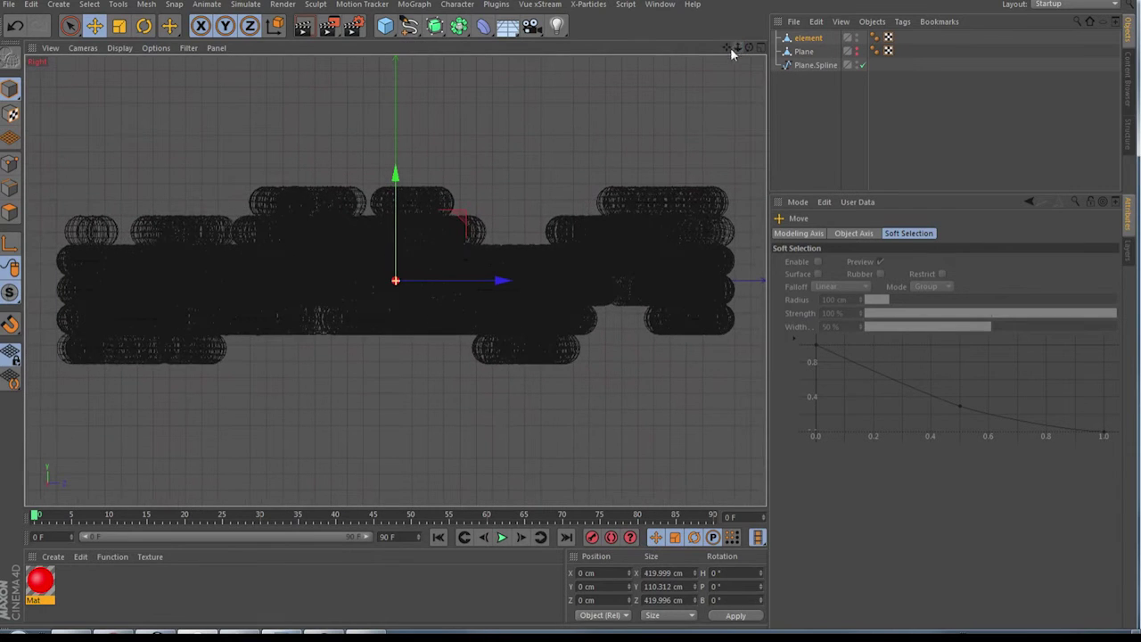
{"action": "left_click", "coordinate": [125, 48]}
{"action": "left_click", "coordinate": [143, 63]}
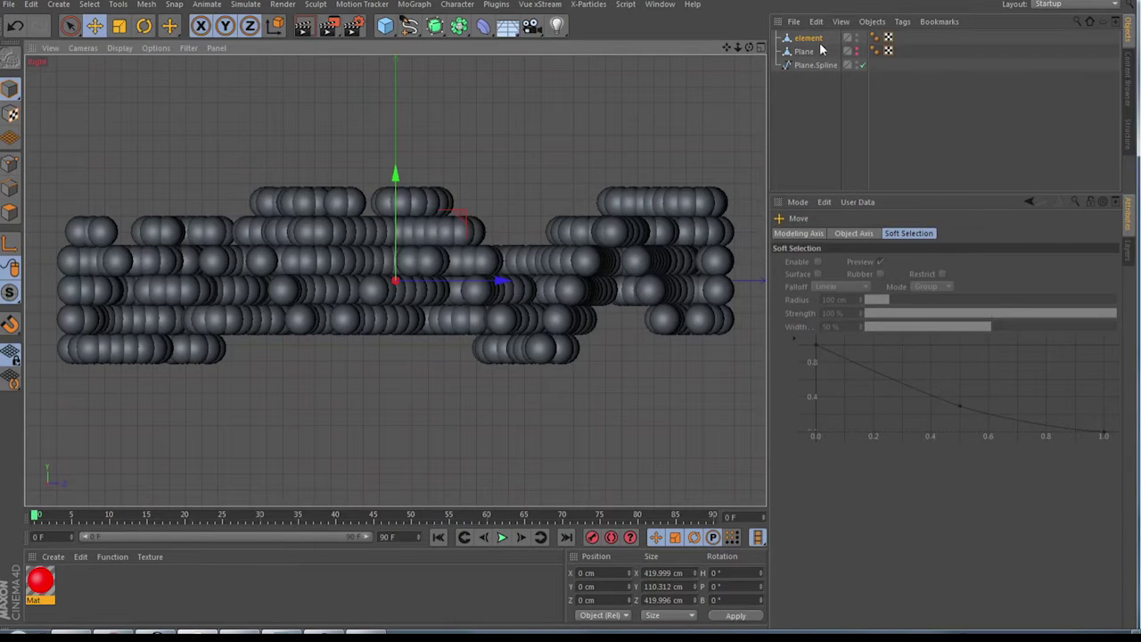
{"action": "left_click", "coordinate": [807, 39]}
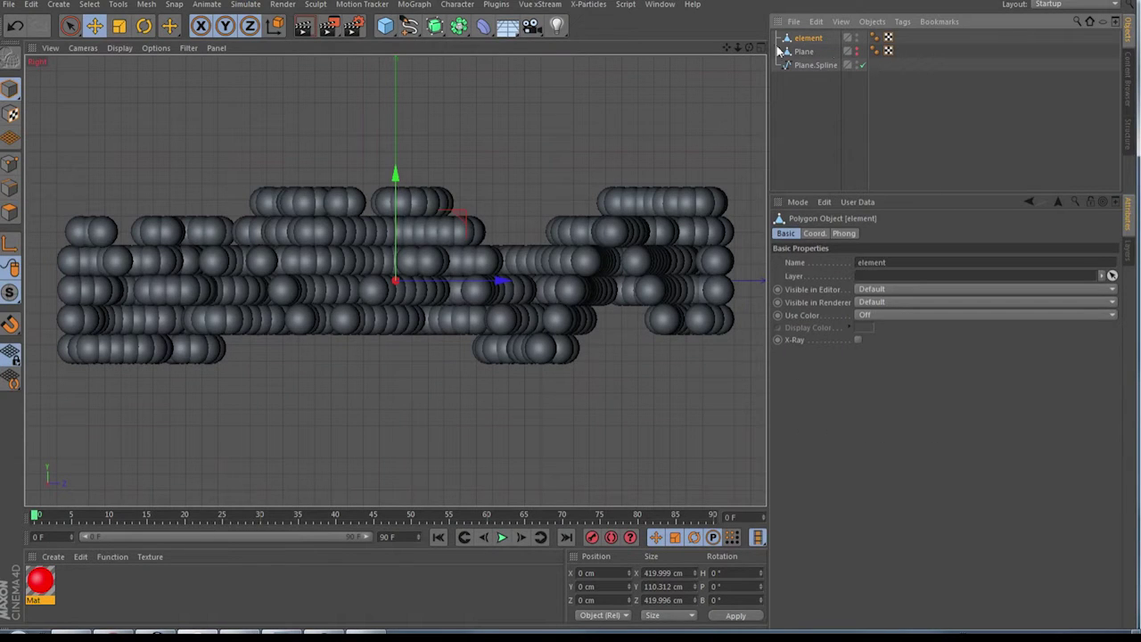
Paint element red with the Paint Tool, creating a vertex map.
{"action": "left_click", "coordinate": [456, 4]}
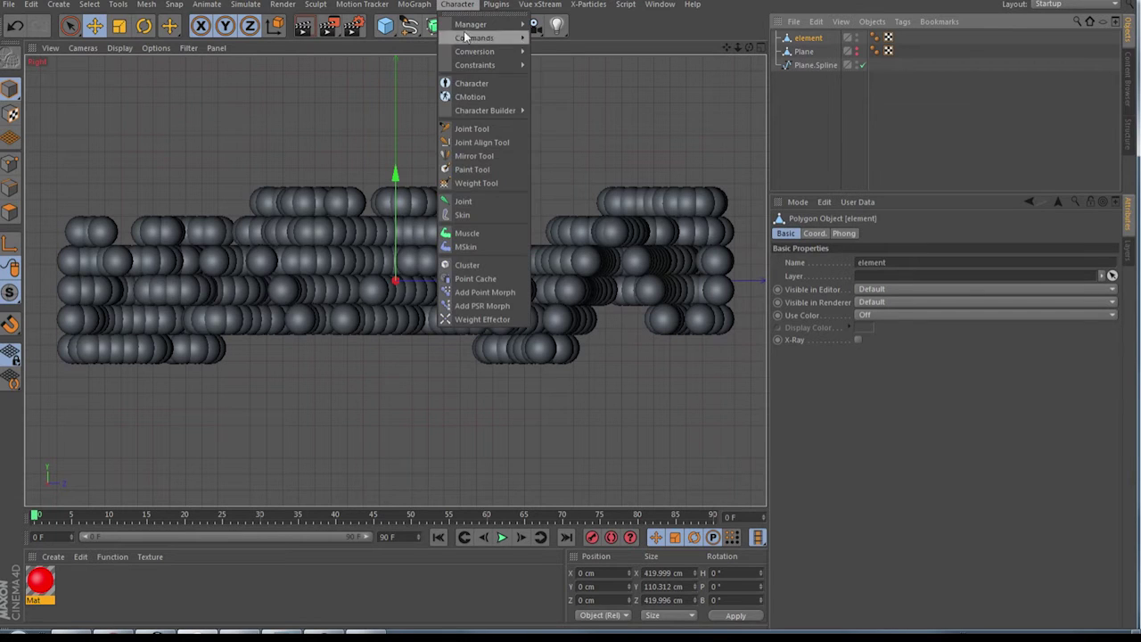
{"action": "left_click", "coordinate": [479, 173]}
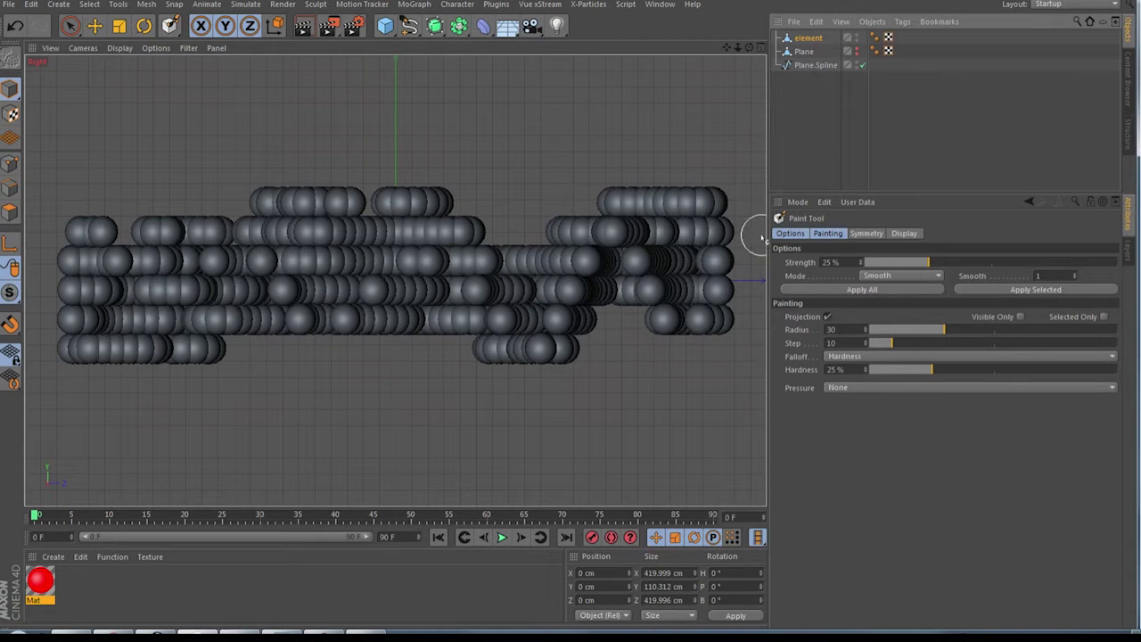
{"action": "left_click", "coordinate": [701, 195]}
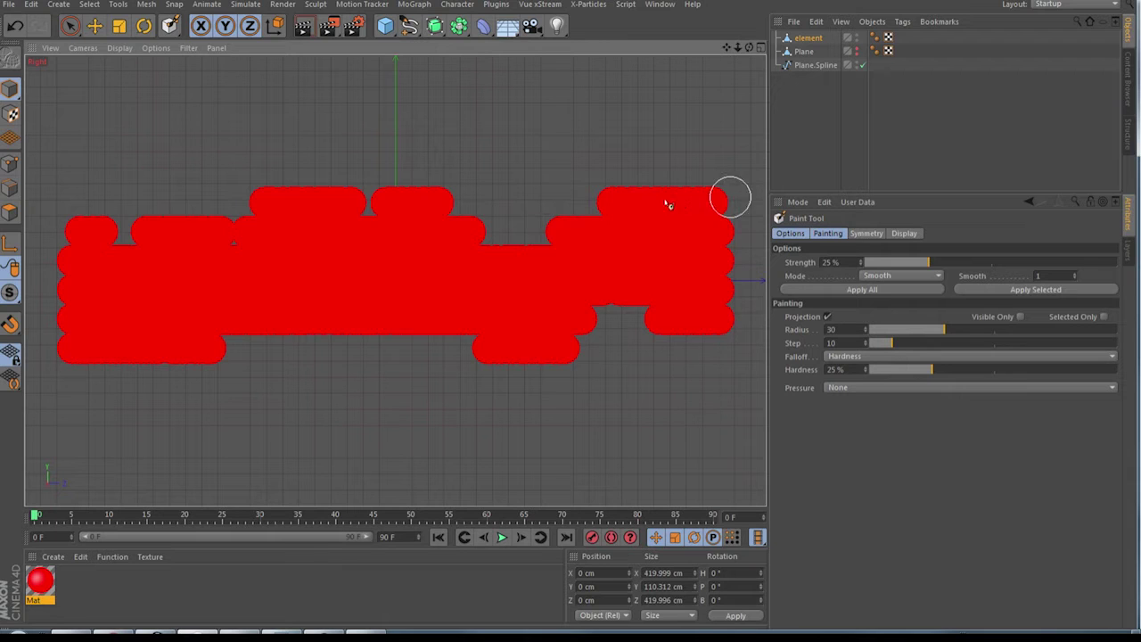
{"action": "mouse_move", "coordinate": [632, 199]}
{"action": "left_mouse_down"}
{"action": "mouse_move", "coordinate": [567, 199]}
{"action": "mouse_move", "coordinate": [686, 207]}
{"action": "left_mouse_up"}
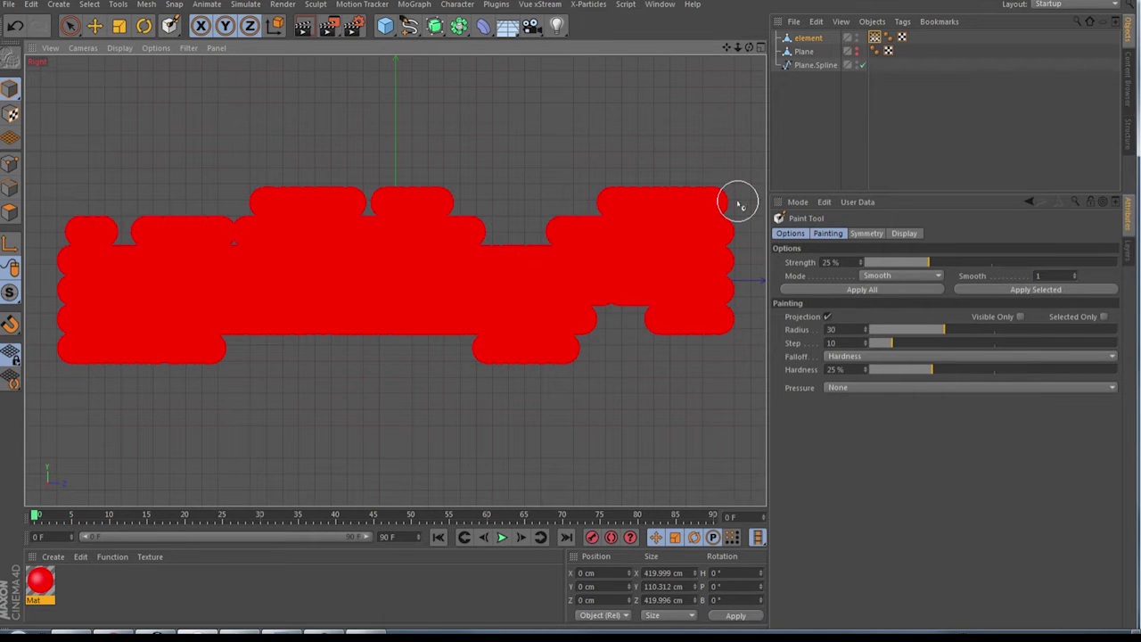
Switch the brush to Add mode and paint yellow along the tops of the blobs.
{"action": "left_click", "coordinate": [866, 275]}
{"action": "left_click", "coordinate": [876, 290]}
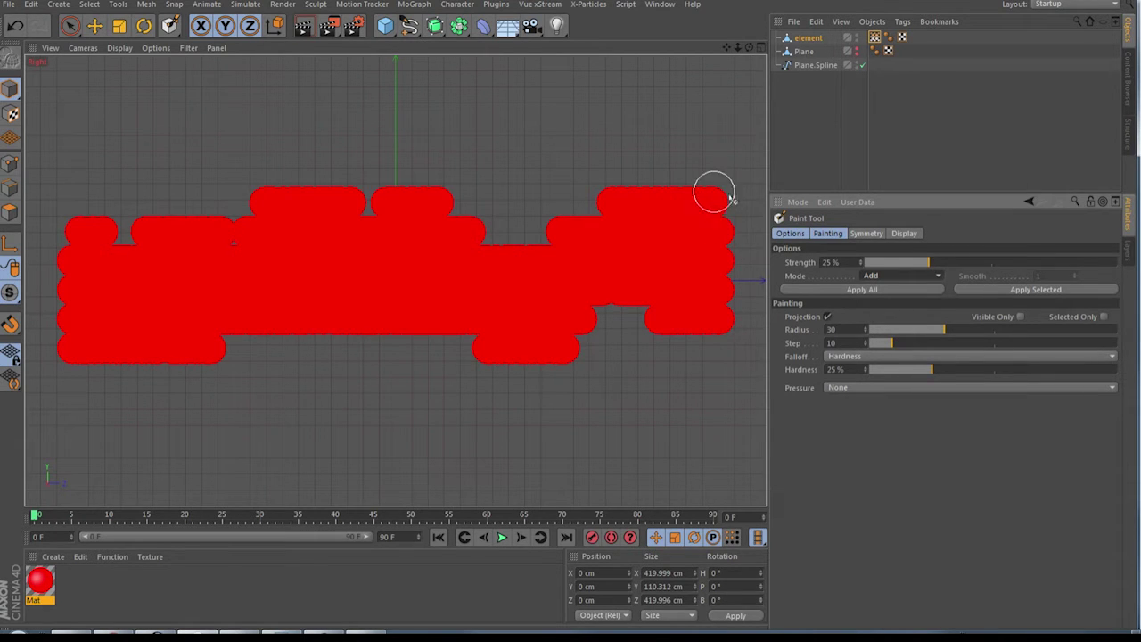
{"action": "mouse_move", "coordinate": [718, 210]}
{"action": "left_mouse_down"}
{"action": "mouse_move", "coordinate": [547, 204]}
{"action": "mouse_move", "coordinate": [739, 204]}
{"action": "mouse_move", "coordinate": [494, 222]}
{"action": "mouse_move", "coordinate": [751, 227]}
{"action": "mouse_move", "coordinate": [51, 228]}
{"action": "mouse_move", "coordinate": [514, 213]}
{"action": "mouse_move", "coordinate": [481, 193]}
{"action": "mouse_move", "coordinate": [202, 207]}
{"action": "mouse_move", "coordinate": [237, 190]}
{"action": "mouse_move", "coordinate": [489, 188]}
{"action": "left_mouse_up"}
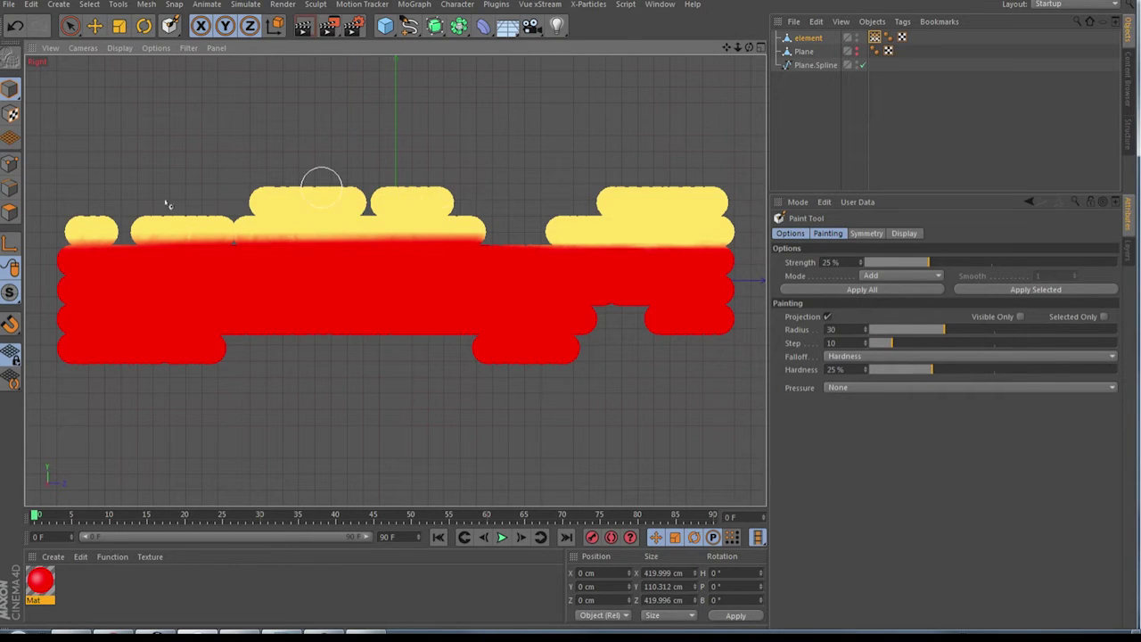
{"action": "left_click_drag", "start_coordinate": [89, 242], "coordinate": [773, 234]}
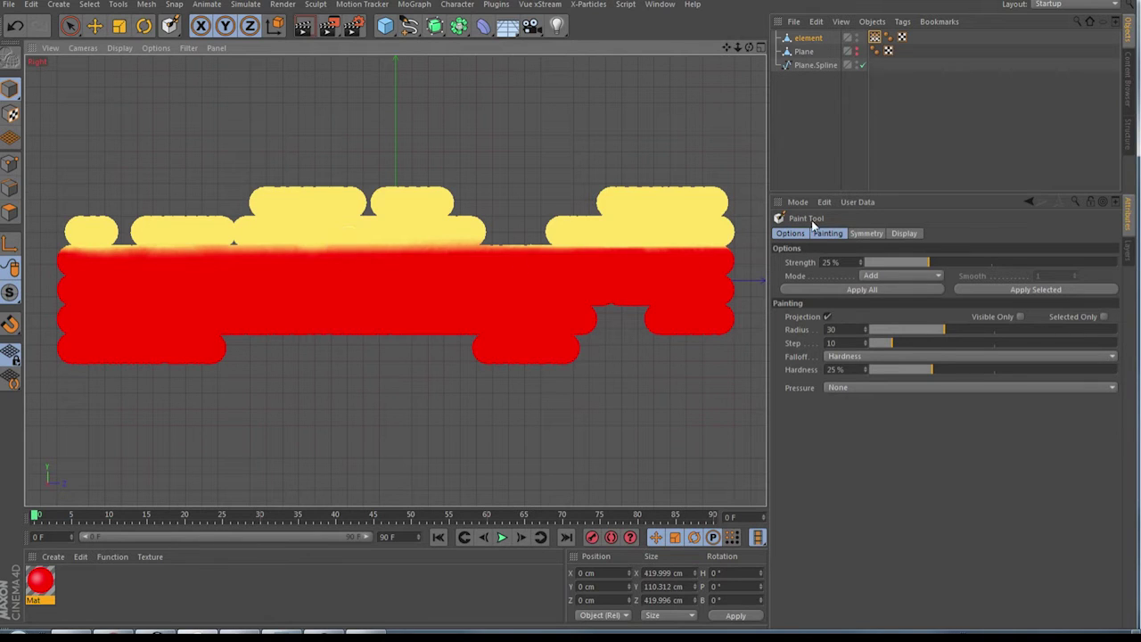
{"action": "left_click", "coordinate": [881, 274]}
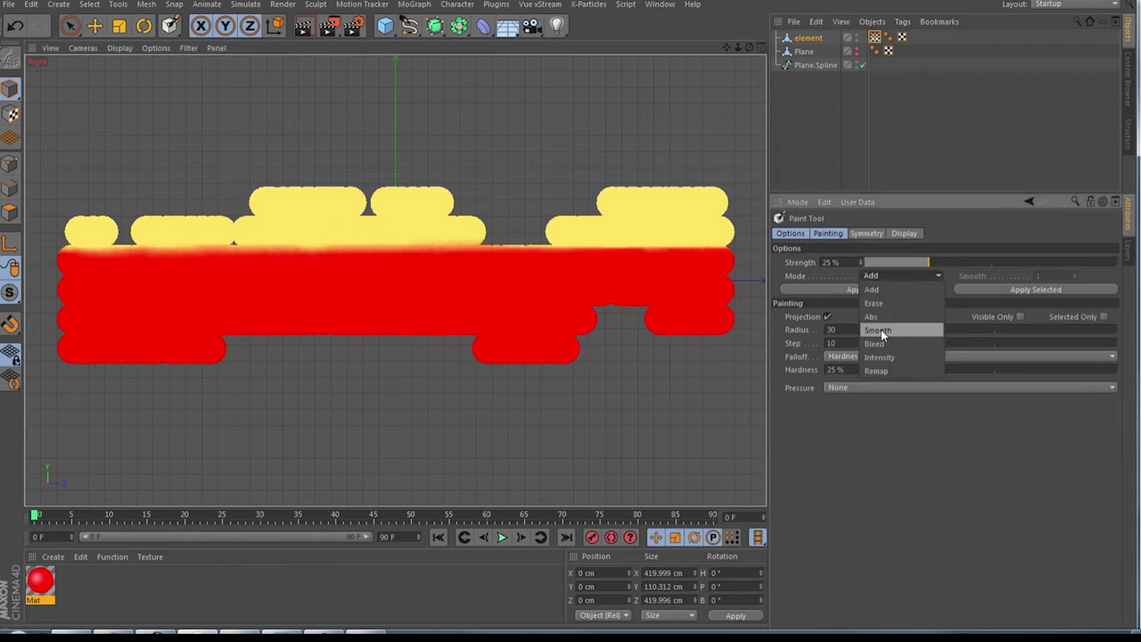
In Smooth mode, brush along the yellow/red border to blend it into orange.
{"action": "left_click", "coordinate": [884, 335]}
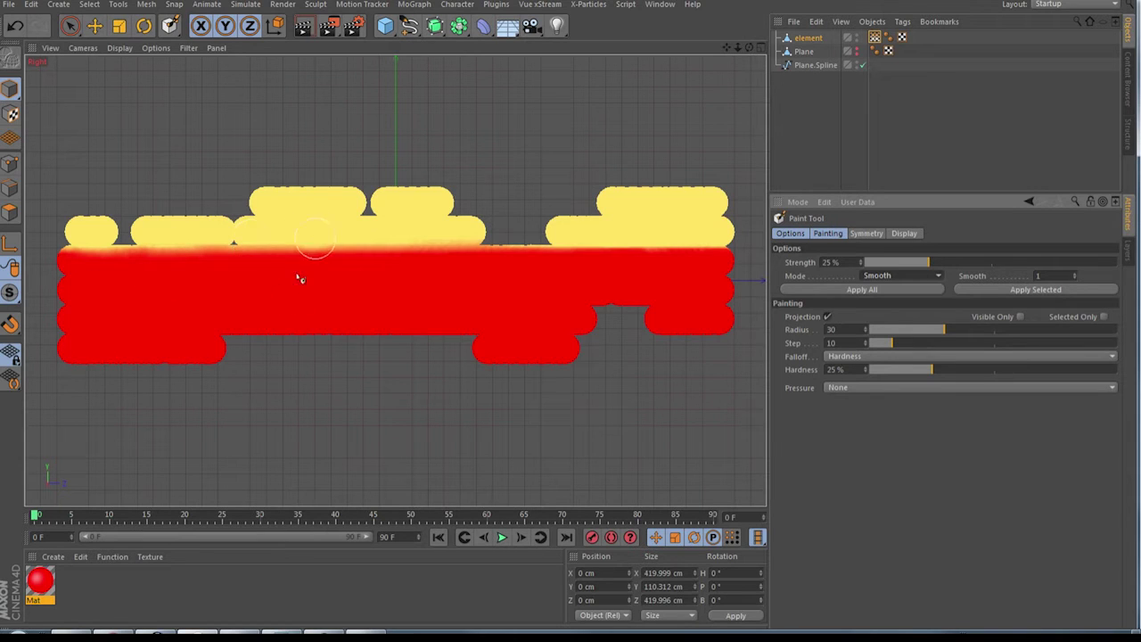
{"action": "left_click", "coordinate": [888, 277]}
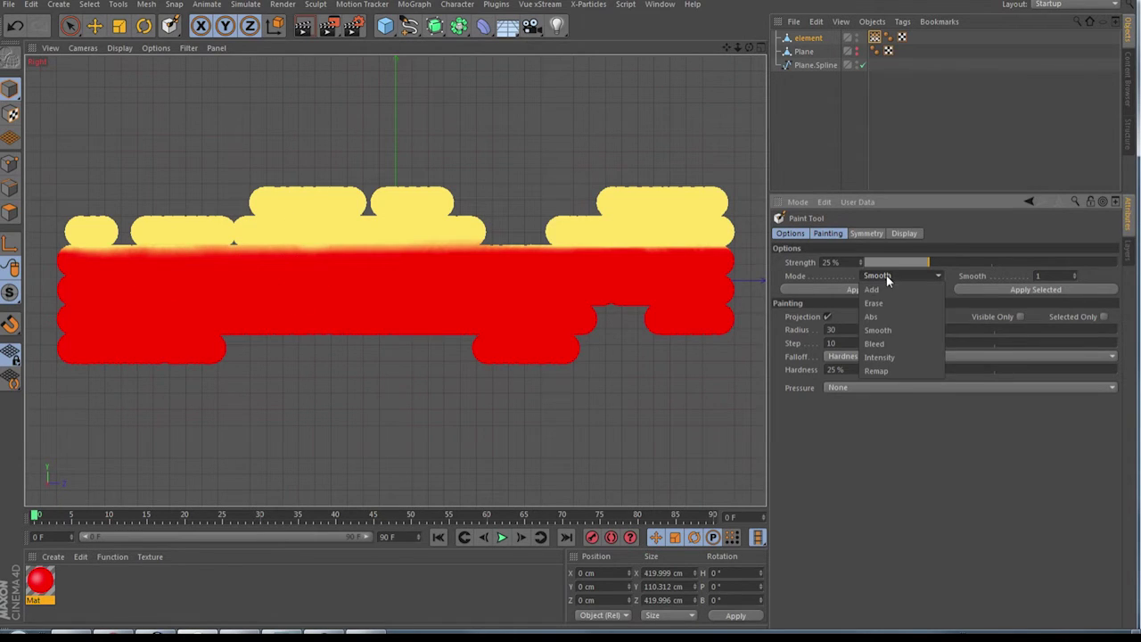
{"action": "left_click", "coordinate": [891, 329]}
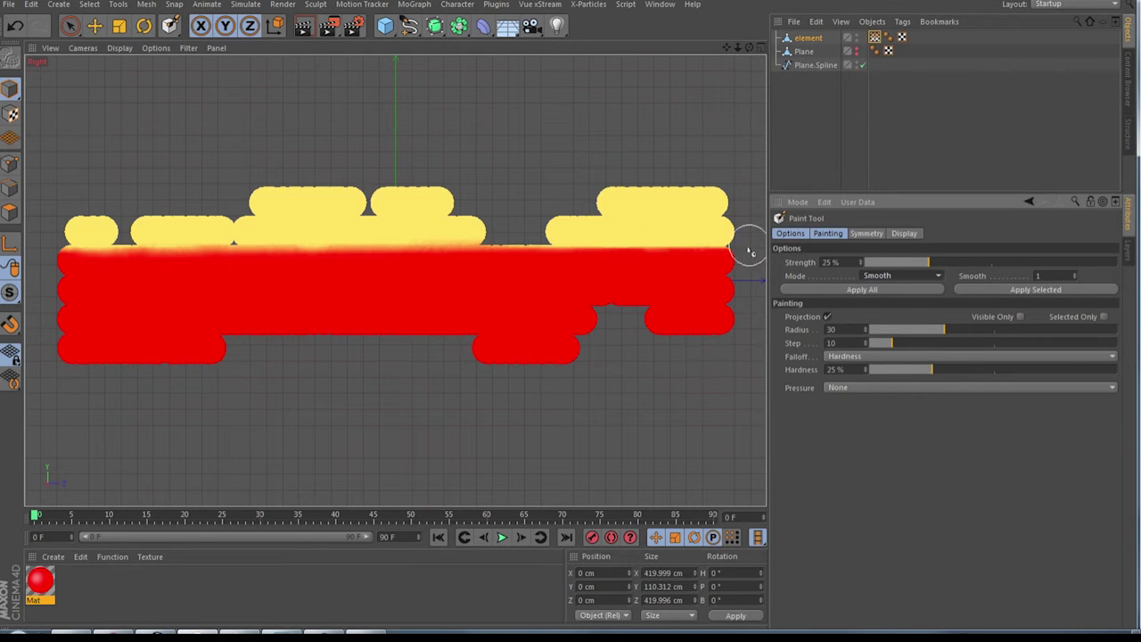
{"action": "left_click_drag", "start_coordinate": [744, 253], "coordinate": [25, 265]}
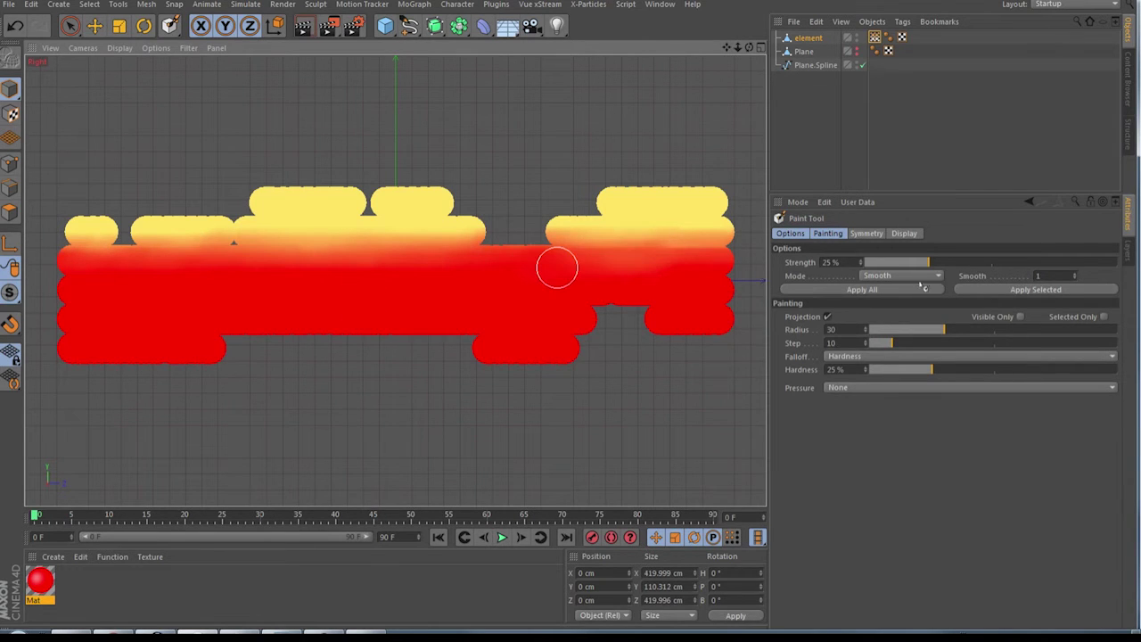
{"action": "left_click", "coordinate": [758, 48]}
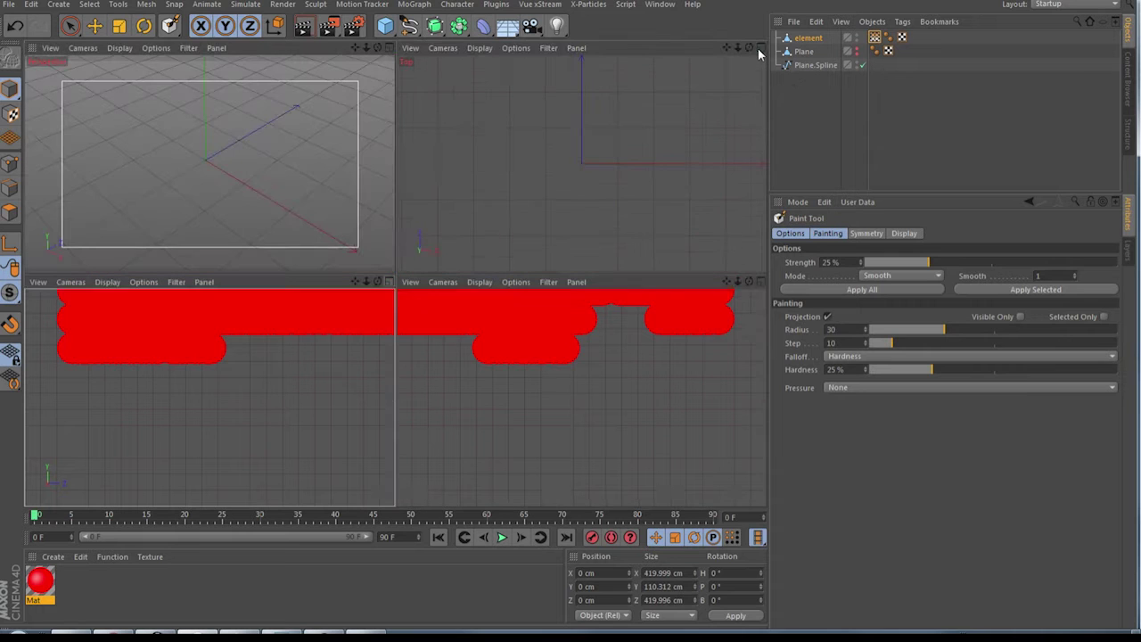
Deselect everything, orbit the perspective view, and delete the red Mat material.
{"action": "left_click", "coordinate": [389, 48]}
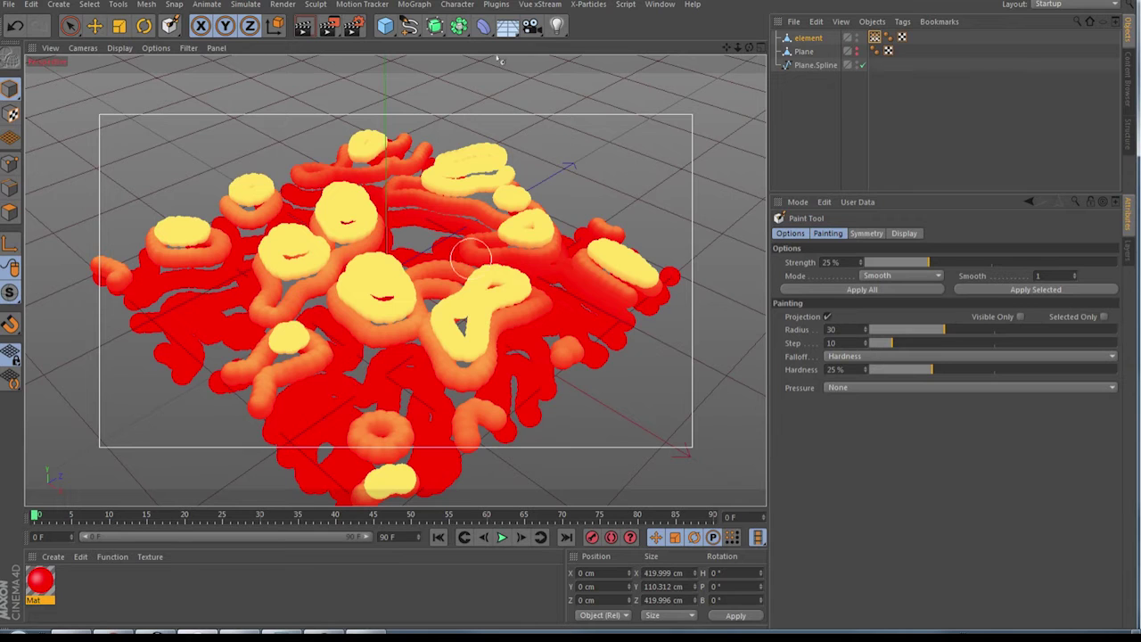
{"action": "left_click", "coordinate": [94, 29]}
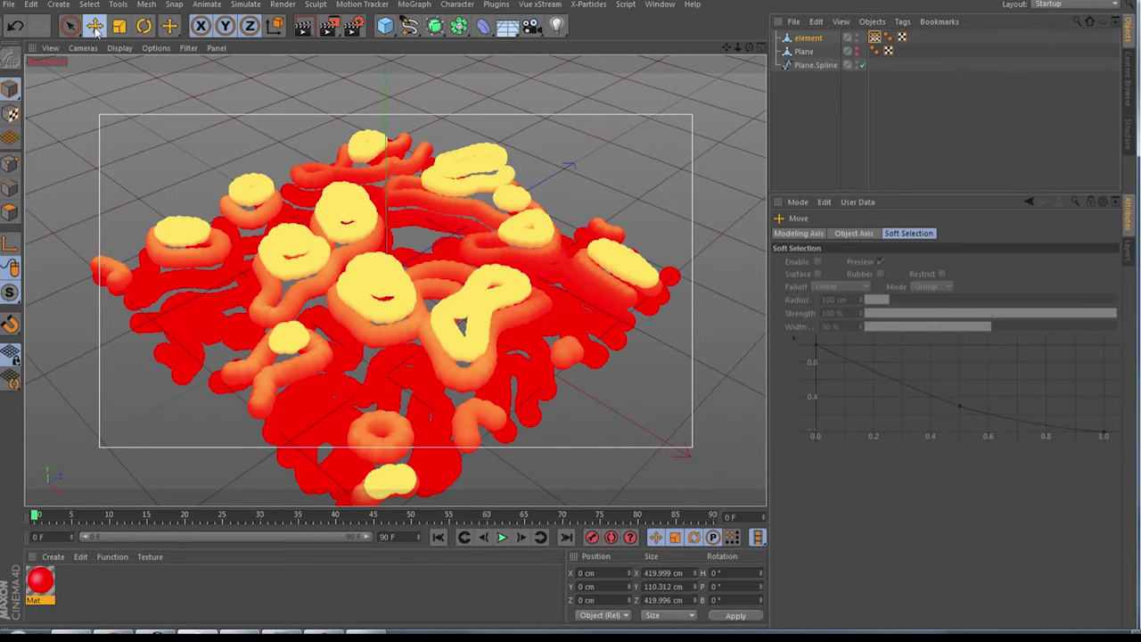
{"action": "left_click", "coordinate": [937, 148]}
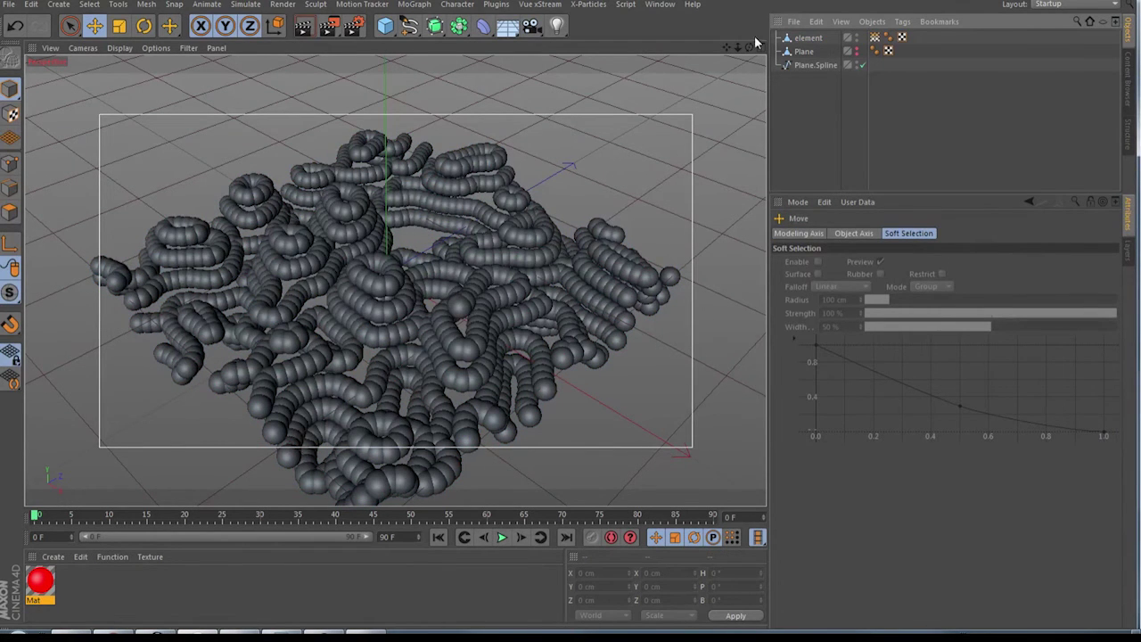
{"action": "left_click_drag", "start_coordinate": [748, 46], "coordinate": [724, 52]}
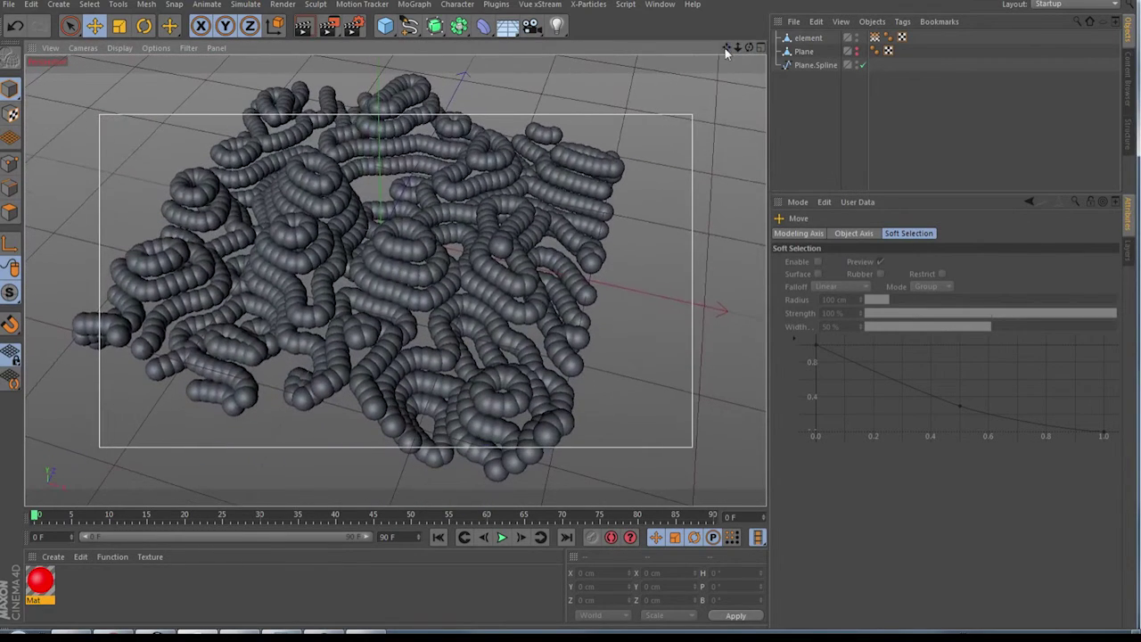
{"action": "left_click", "coordinate": [40, 581]}
{"action": "key", "text": "Delete"}
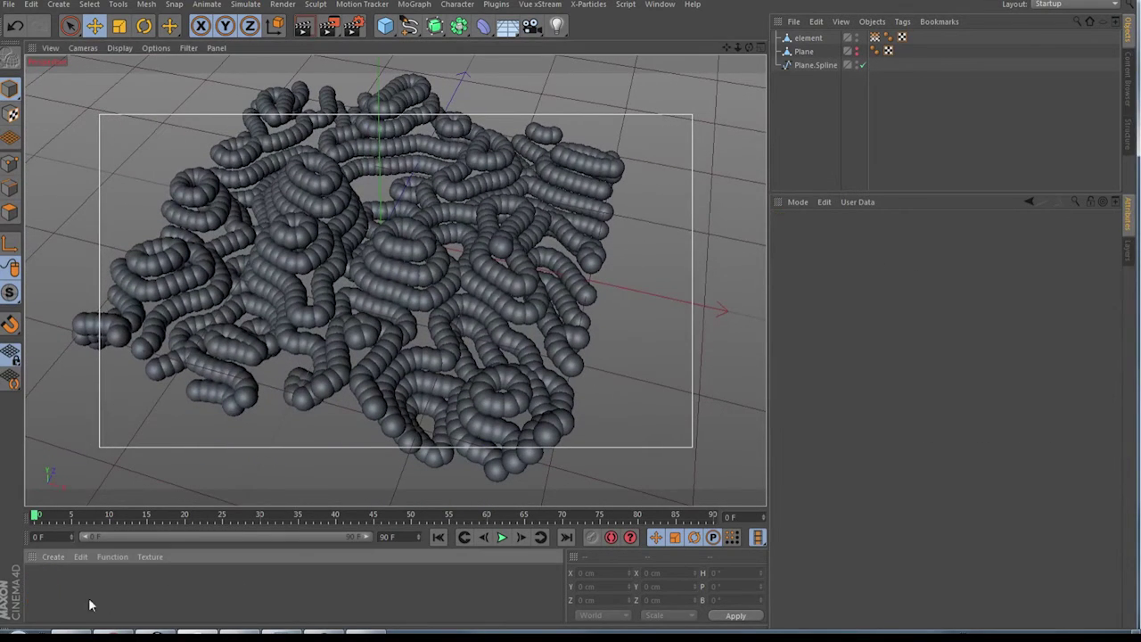
Create a new material with Color off and a Fusion shader in Luminance.
{"action": "double_click", "coordinate": [37, 583]}
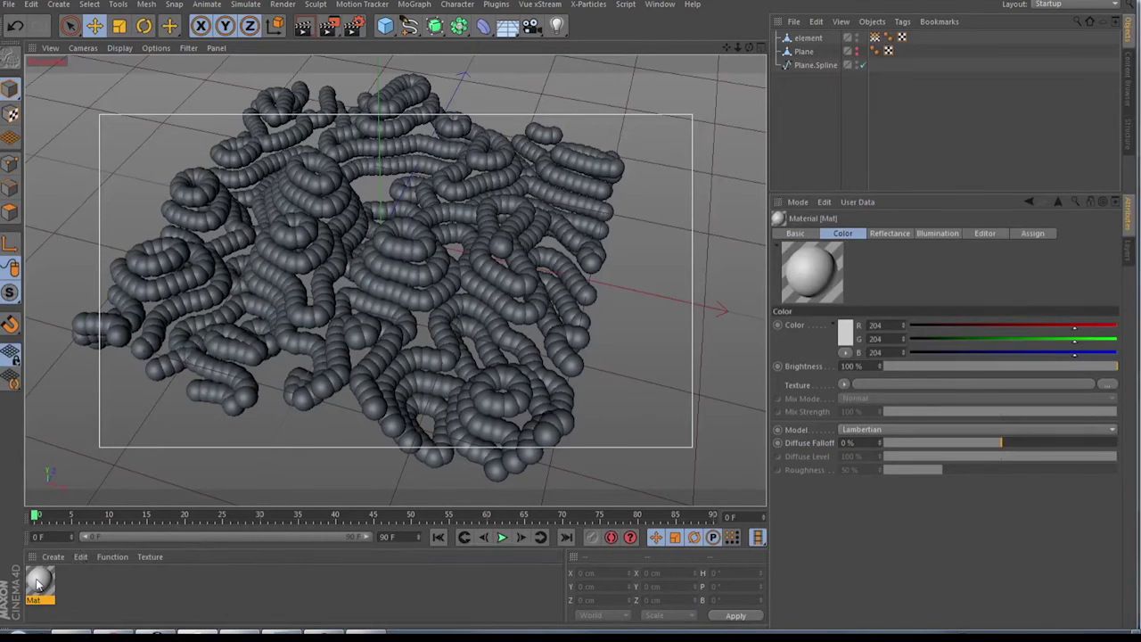
{"action": "double_click", "coordinate": [38, 583]}
{"action": "left_click", "coordinate": [271, 157]}
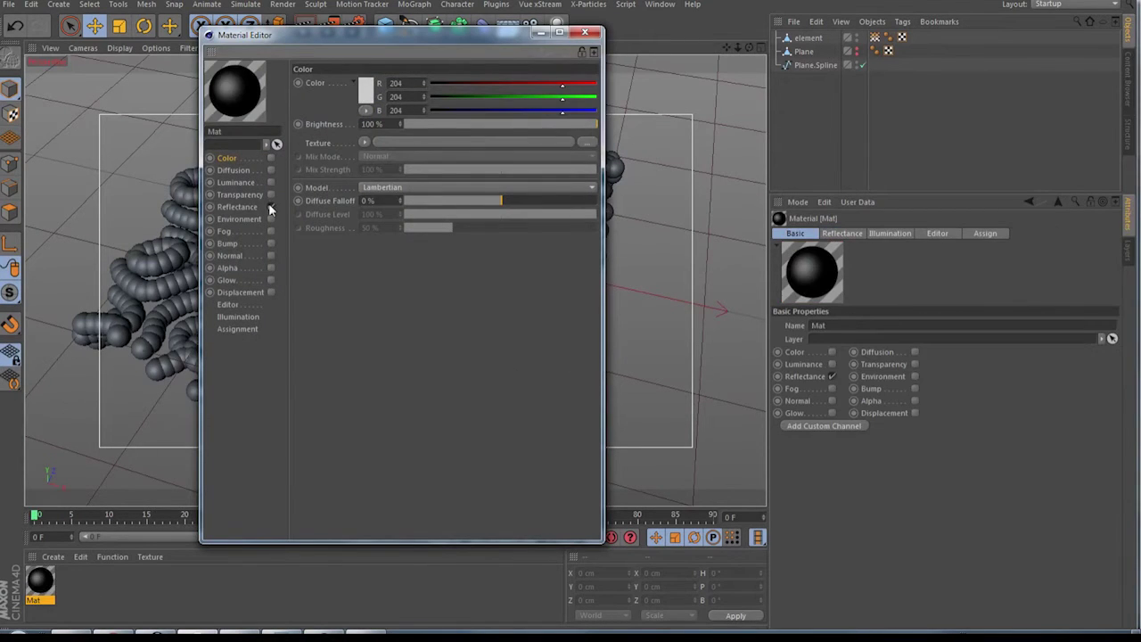
{"action": "left_click", "coordinate": [271, 183]}
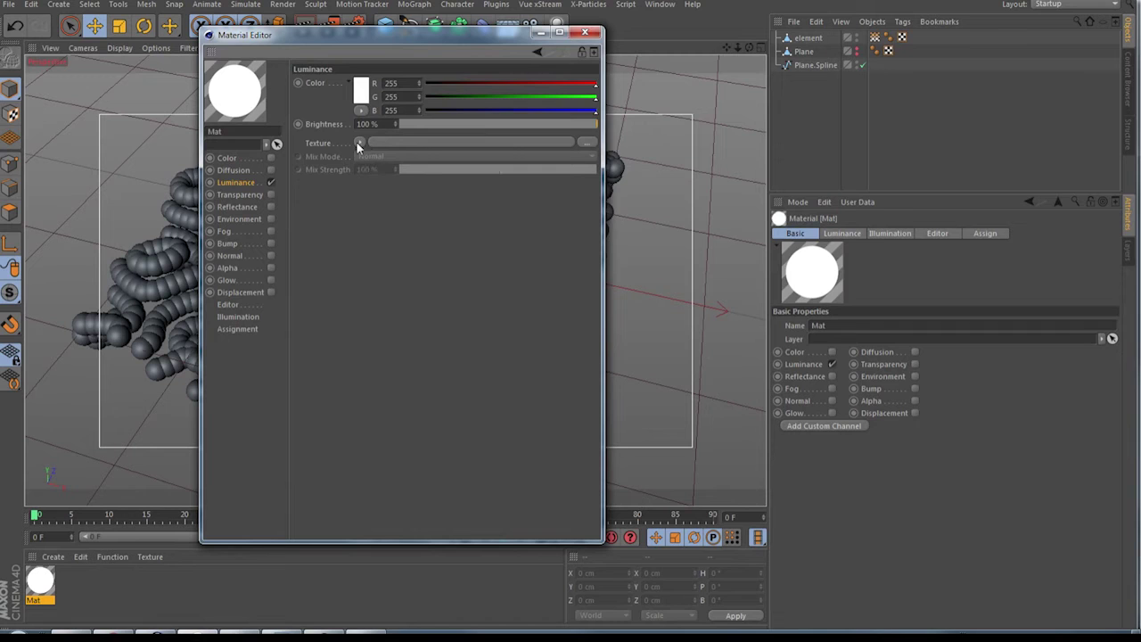
{"action": "left_click", "coordinate": [360, 143]}
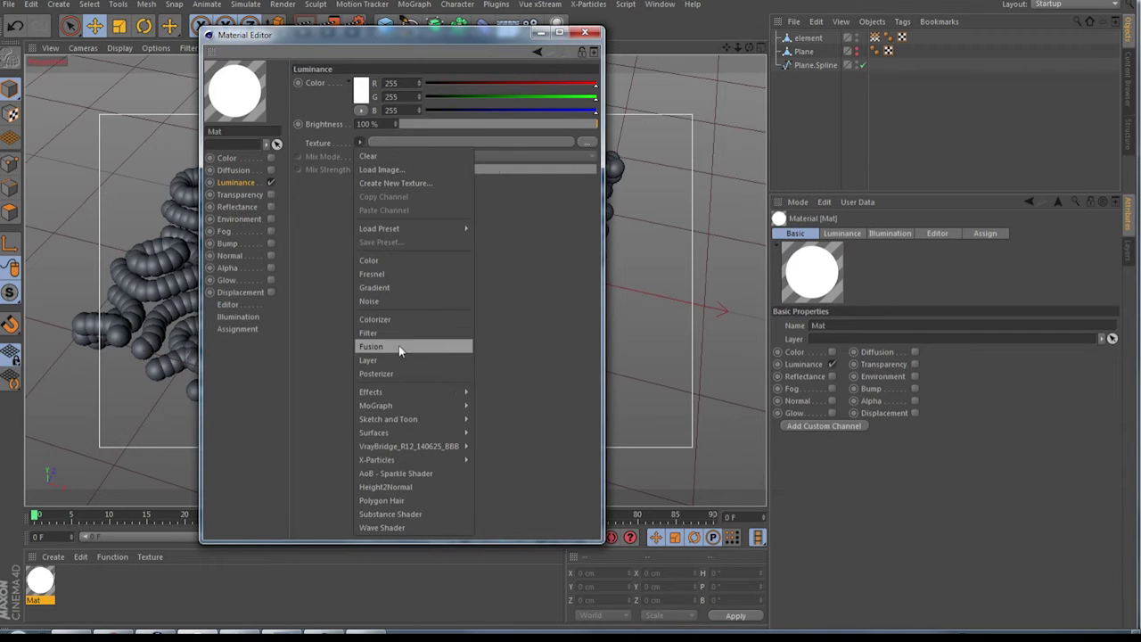
{"action": "left_click", "coordinate": [399, 346]}
Enable the Fusion mask with a Vertex Map shader linked to element's vertex map.
{"action": "left_click", "coordinate": [377, 170]}
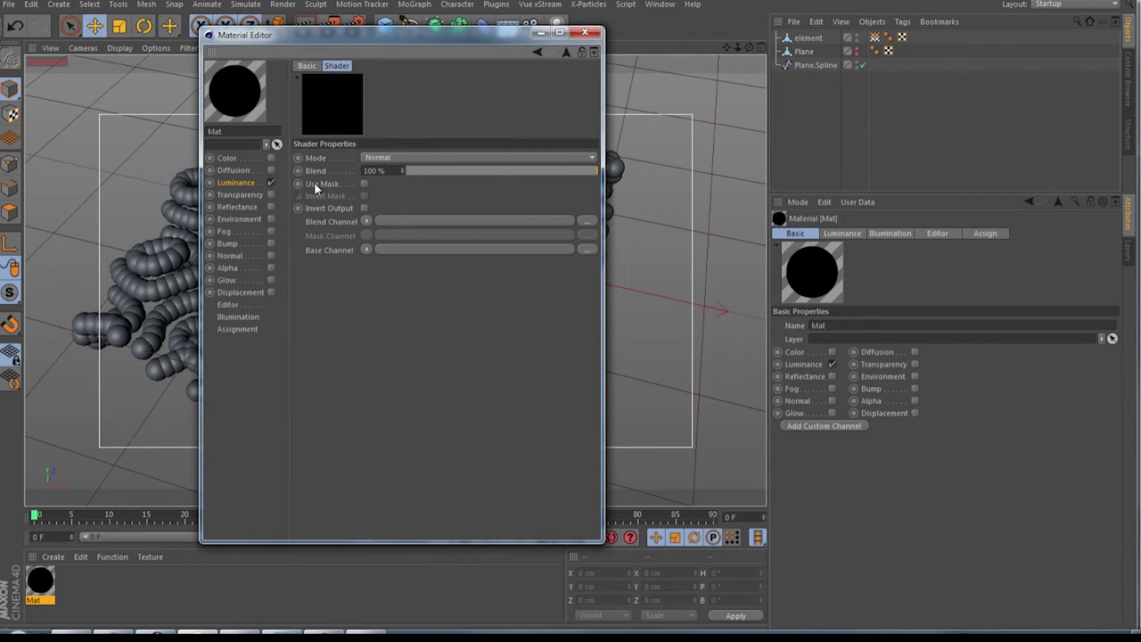
{"action": "left_click", "coordinate": [364, 184]}
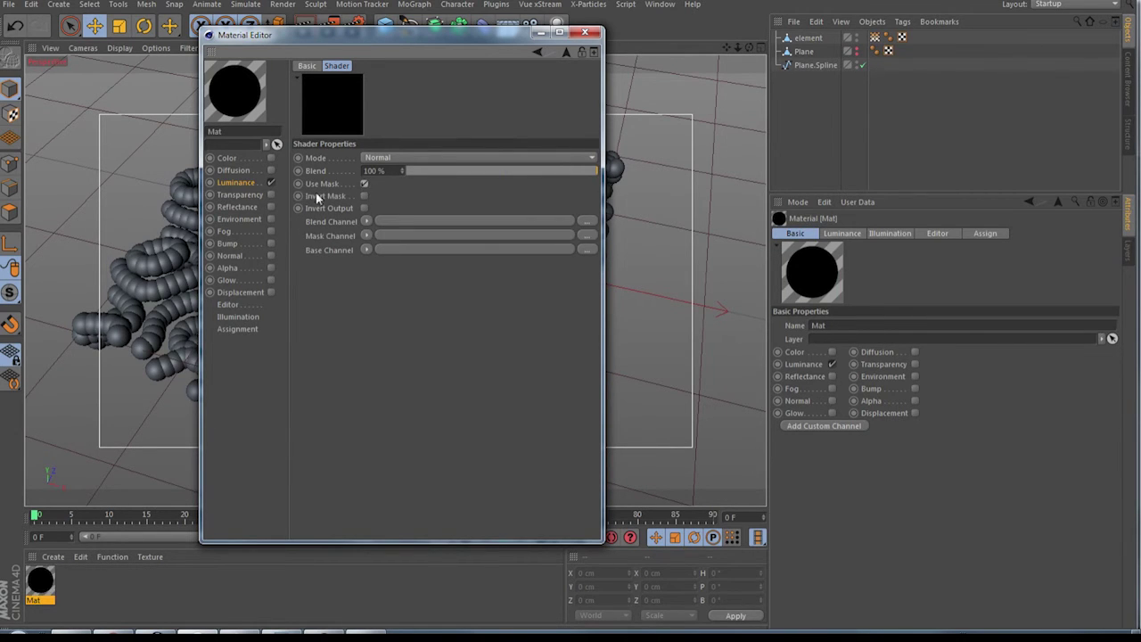
{"action": "left_click", "coordinate": [367, 236]}
{"action": "mouse_move", "coordinate": [407, 471]}
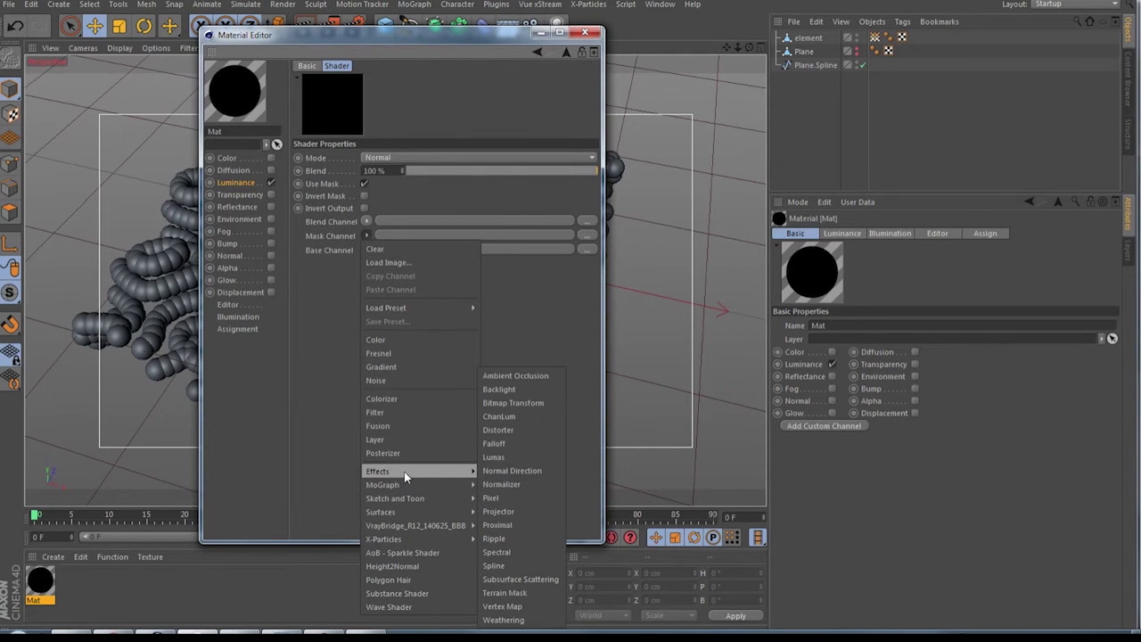
{"action": "left_click", "coordinate": [553, 606]}
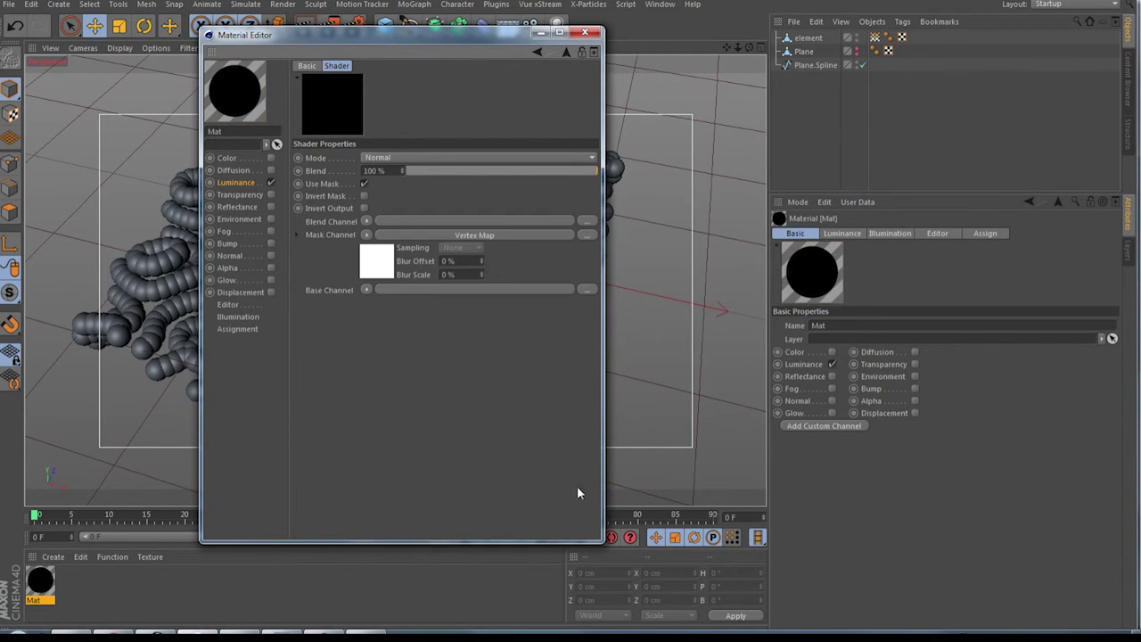
{"action": "left_click", "coordinate": [377, 271]}
{"action": "left_click_drag", "start_coordinate": [874, 39], "coordinate": [443, 158]}
{"action": "left_click_drag", "start_coordinate": [445, 37], "coordinate": [893, 88]}
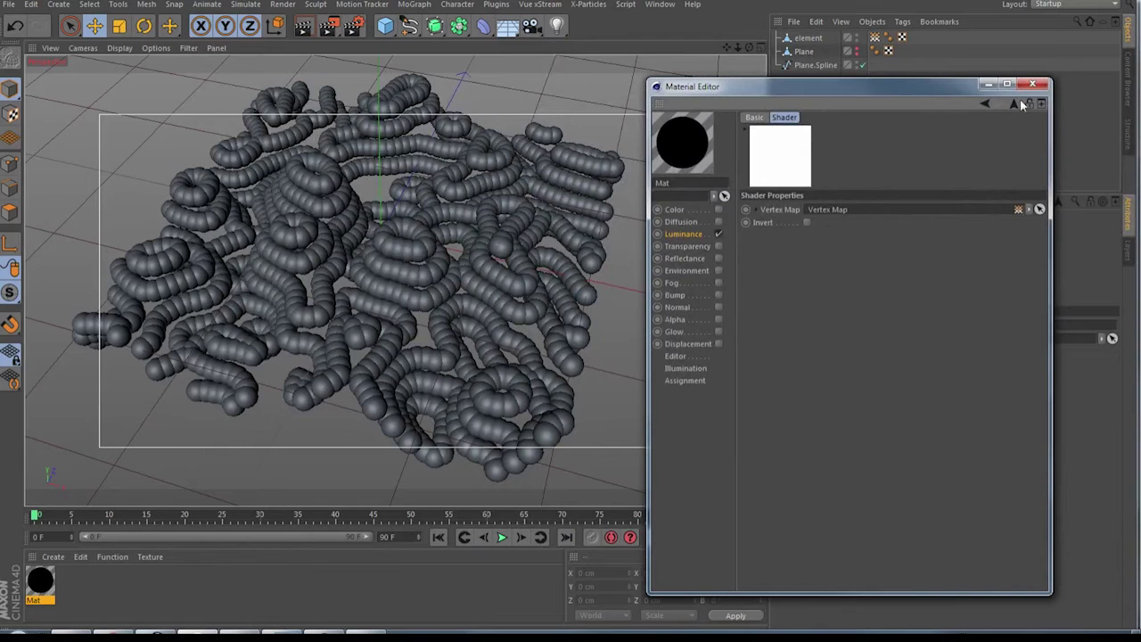
Load Color shaders into Fusion's Blend and Base channels, making the blend colour red.
{"action": "left_click", "coordinate": [984, 105]}
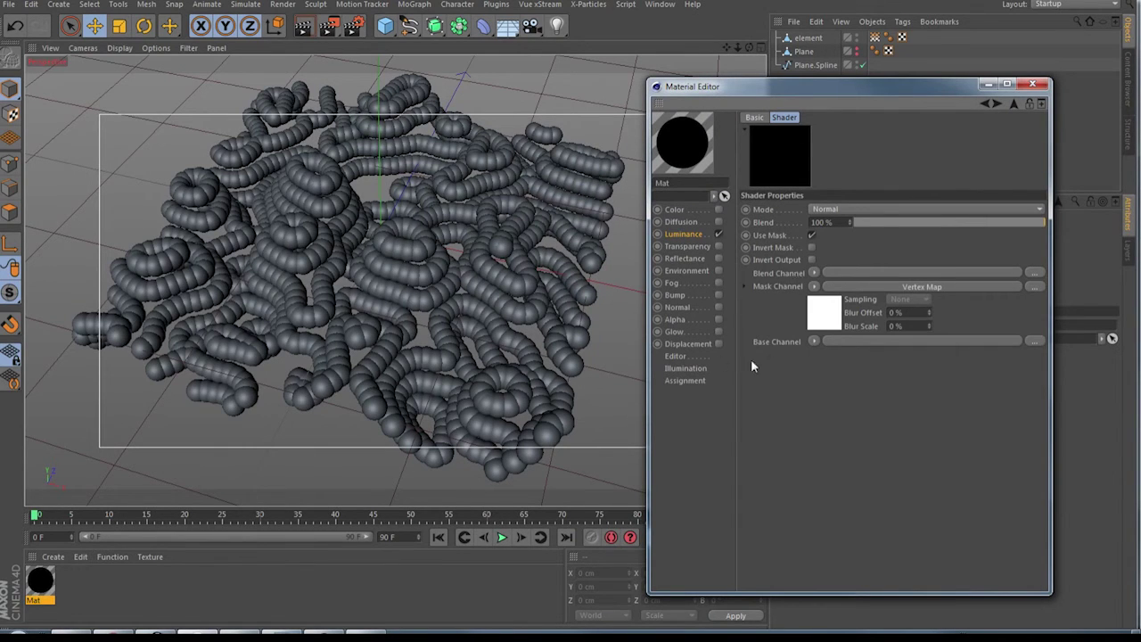
{"action": "left_click", "coordinate": [813, 273]}
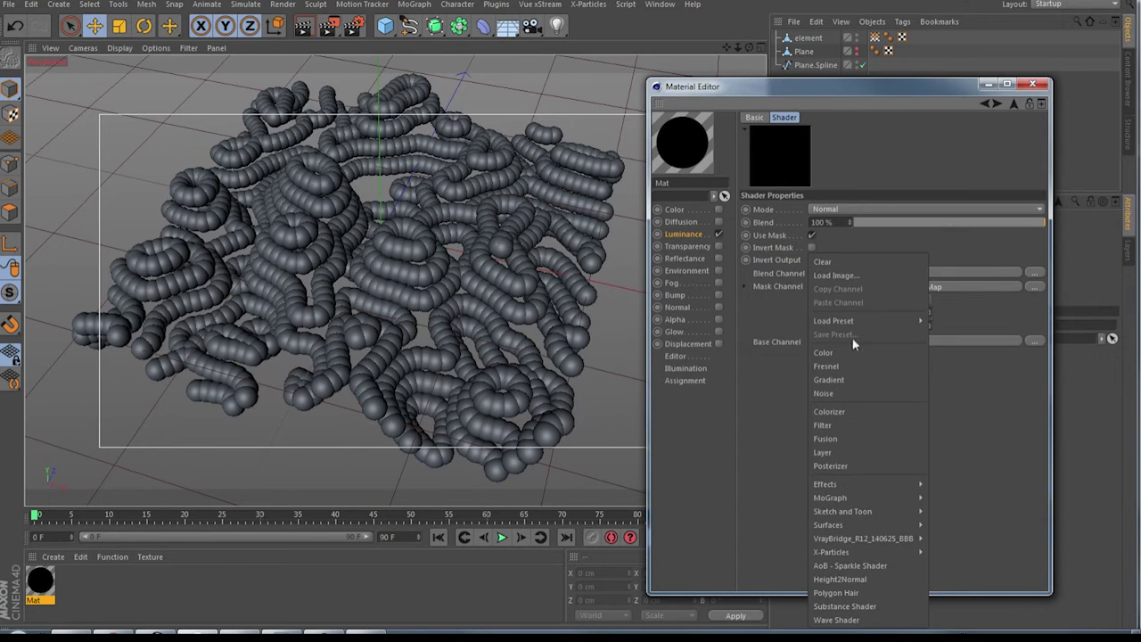
{"action": "left_click", "coordinate": [826, 356]}
{"action": "left_click", "coordinate": [814, 381]}
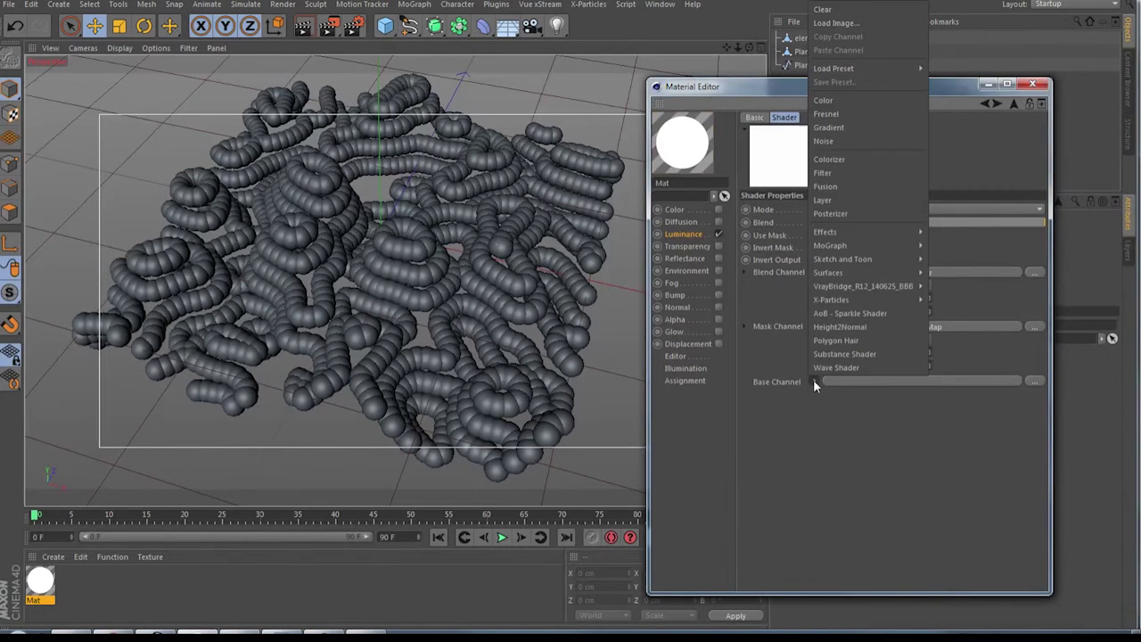
{"action": "left_click", "coordinate": [844, 101]}
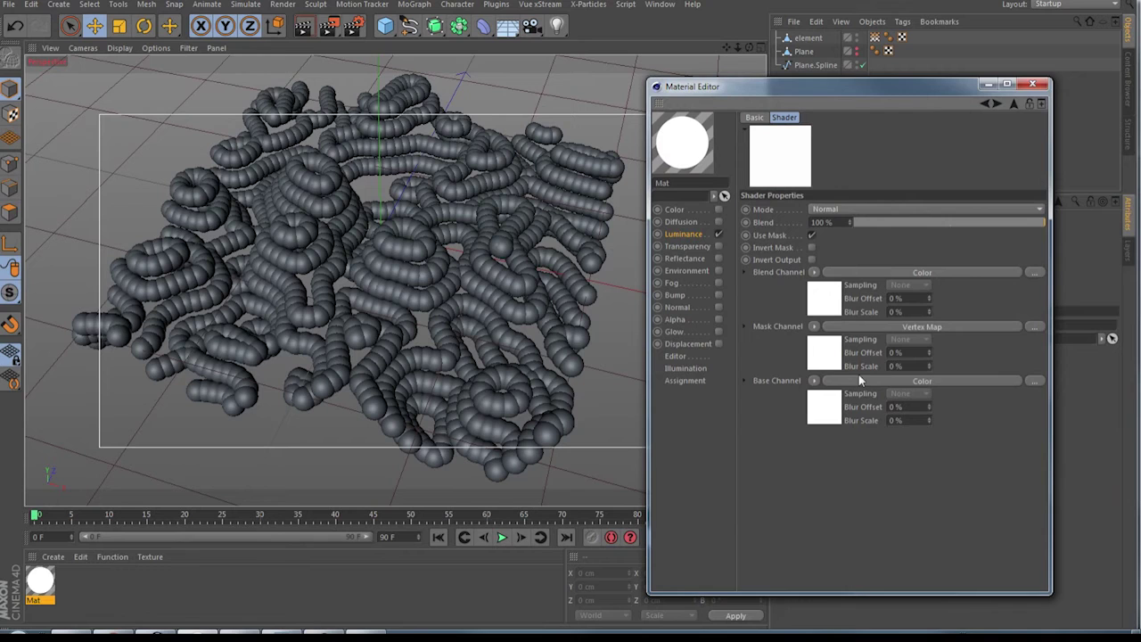
{"action": "left_click", "coordinate": [829, 304]}
{"action": "left_click", "coordinate": [801, 214]}
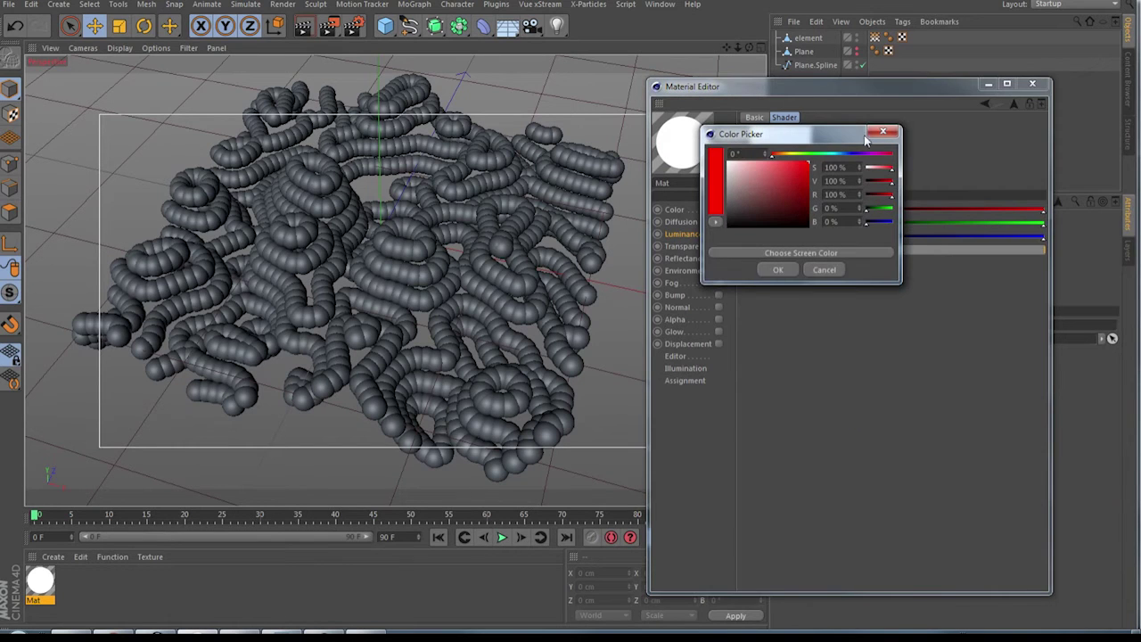
{"action": "left_click", "coordinate": [777, 271]}
Make the Fusion base colour green and apply Mat to element.
{"action": "left_click", "coordinate": [985, 104]}
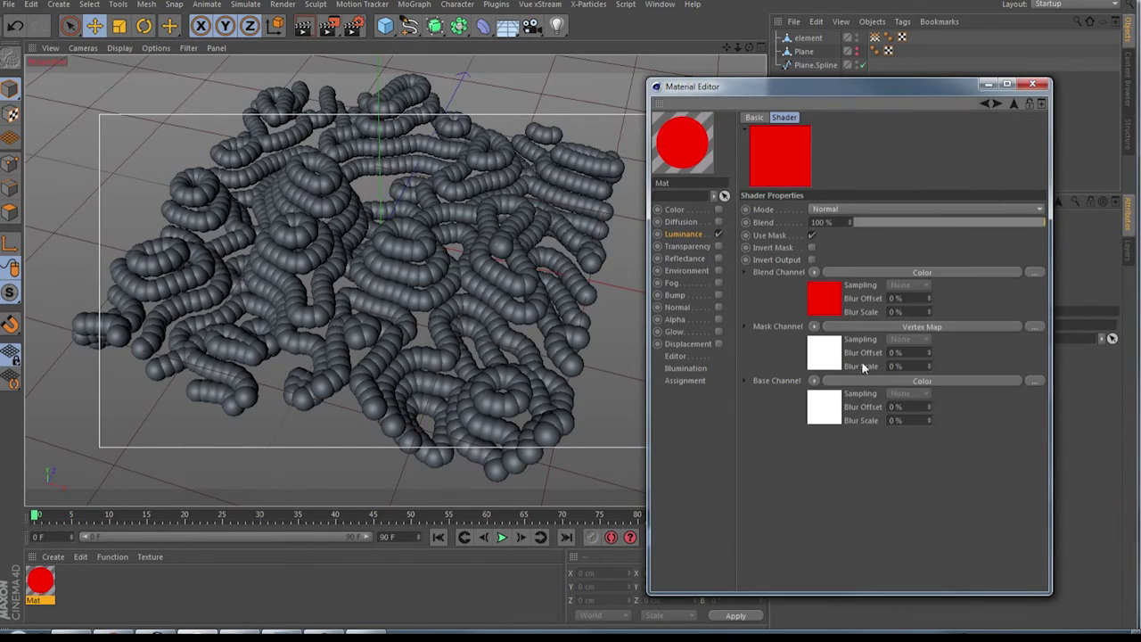
{"action": "left_click", "coordinate": [813, 416]}
{"action": "left_click", "coordinate": [802, 223]}
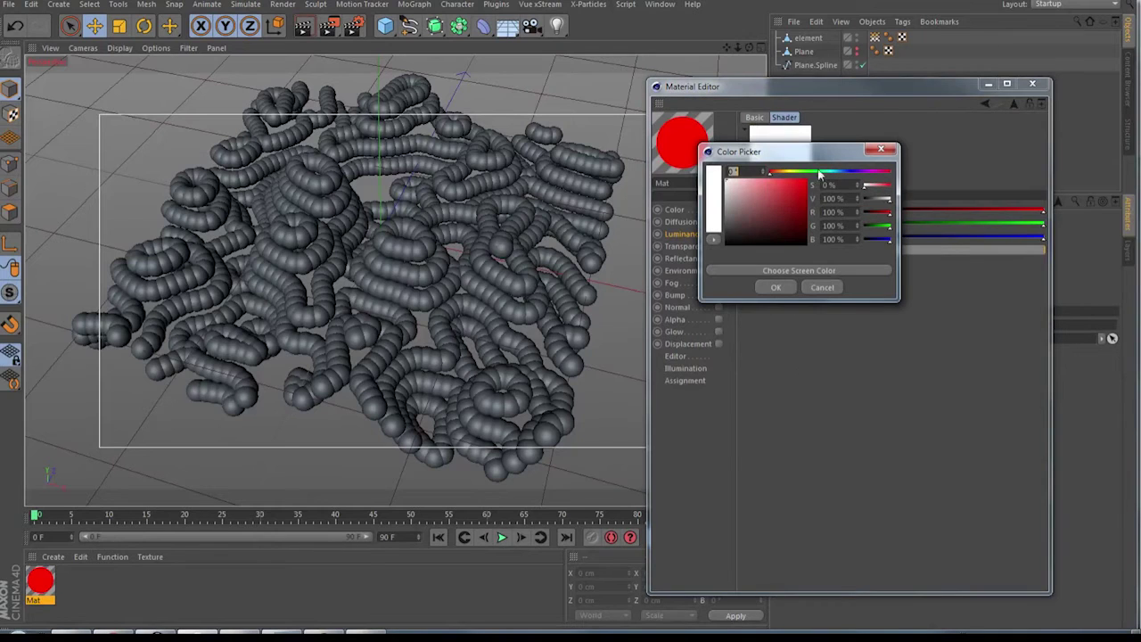
{"action": "left_click", "coordinate": [809, 171]}
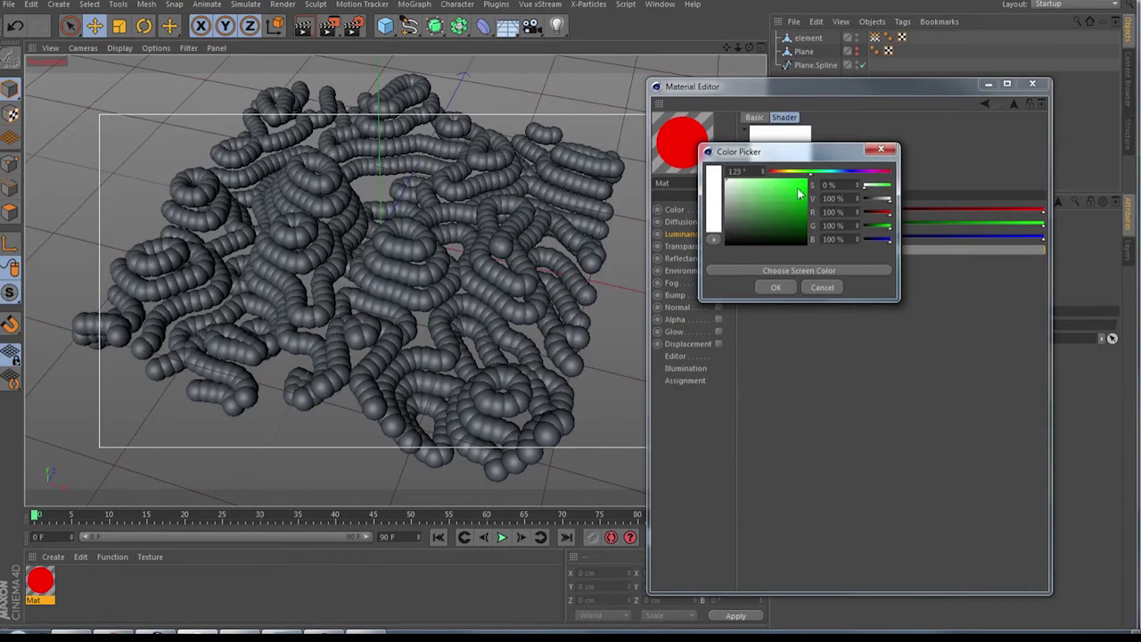
{"action": "left_click", "coordinate": [775, 287]}
{"action": "left_click", "coordinate": [984, 104]}
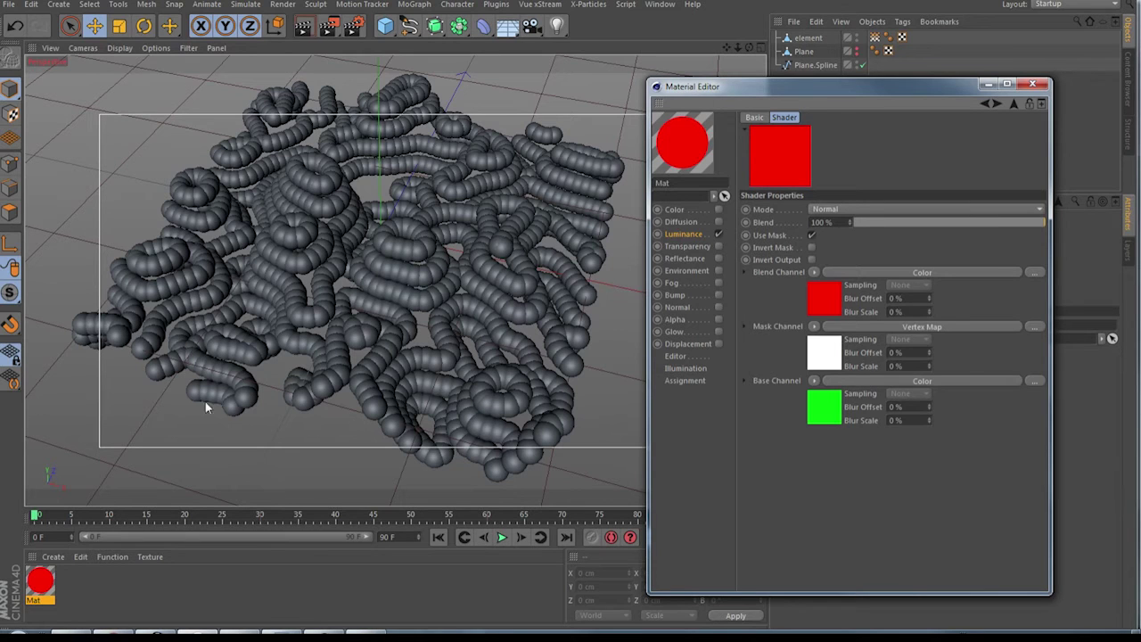
{"action": "left_click_drag", "start_coordinate": [40, 581], "coordinate": [831, 40]}
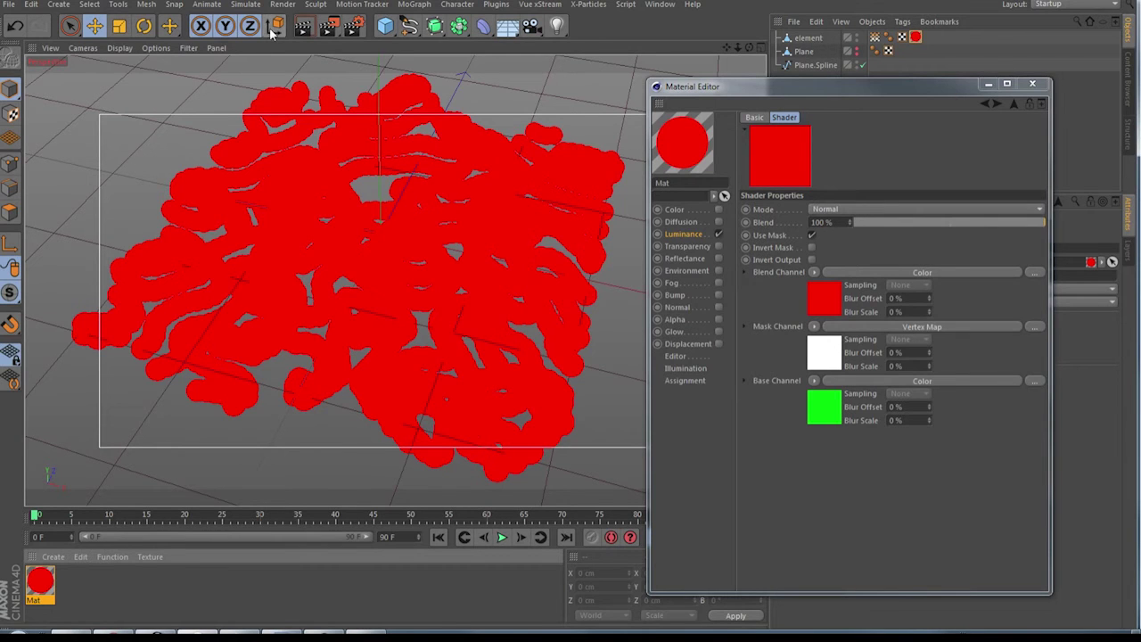
Preview the render, enable Reflectance on Mat, and open its Default Specular layer.
{"action": "left_click", "coordinate": [303, 25]}
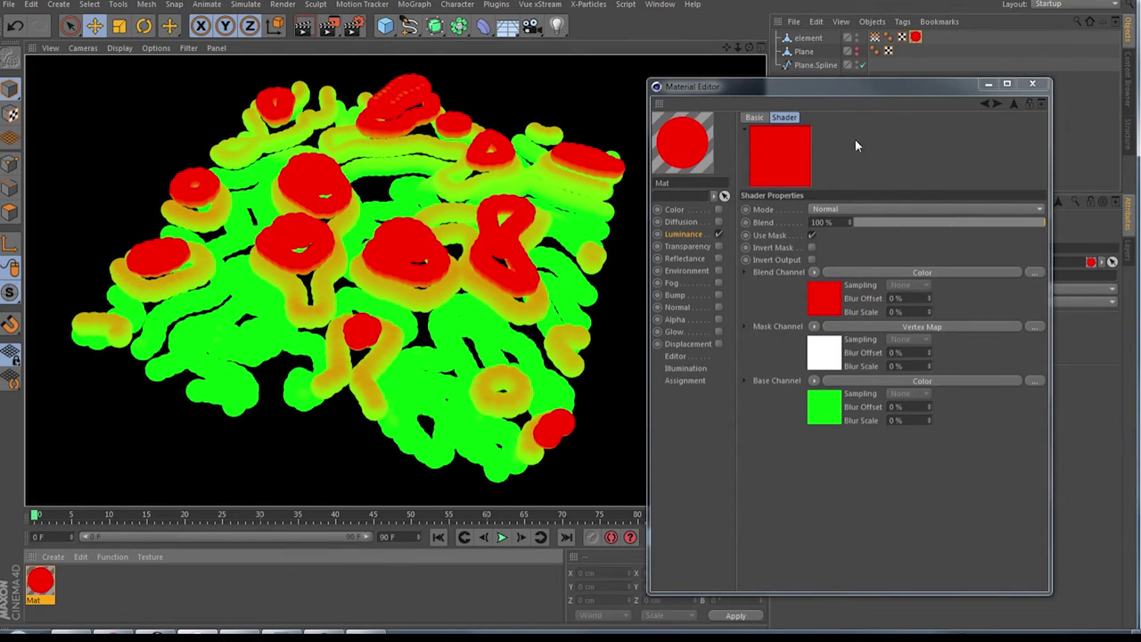
{"action": "left_click", "coordinate": [718, 257]}
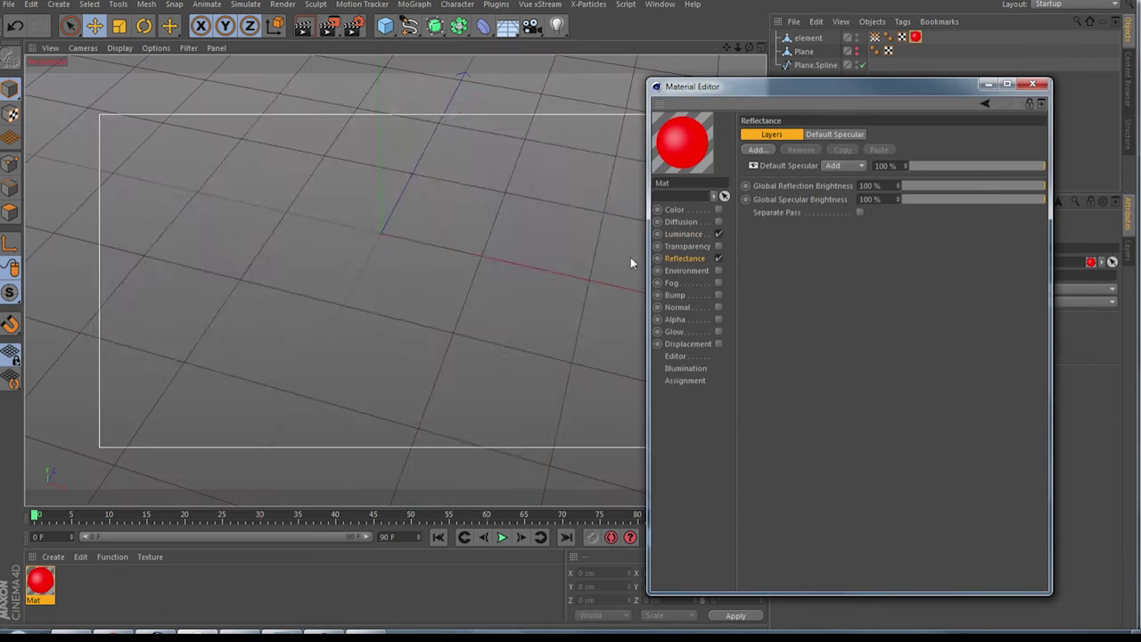
{"action": "left_click", "coordinate": [775, 165]}
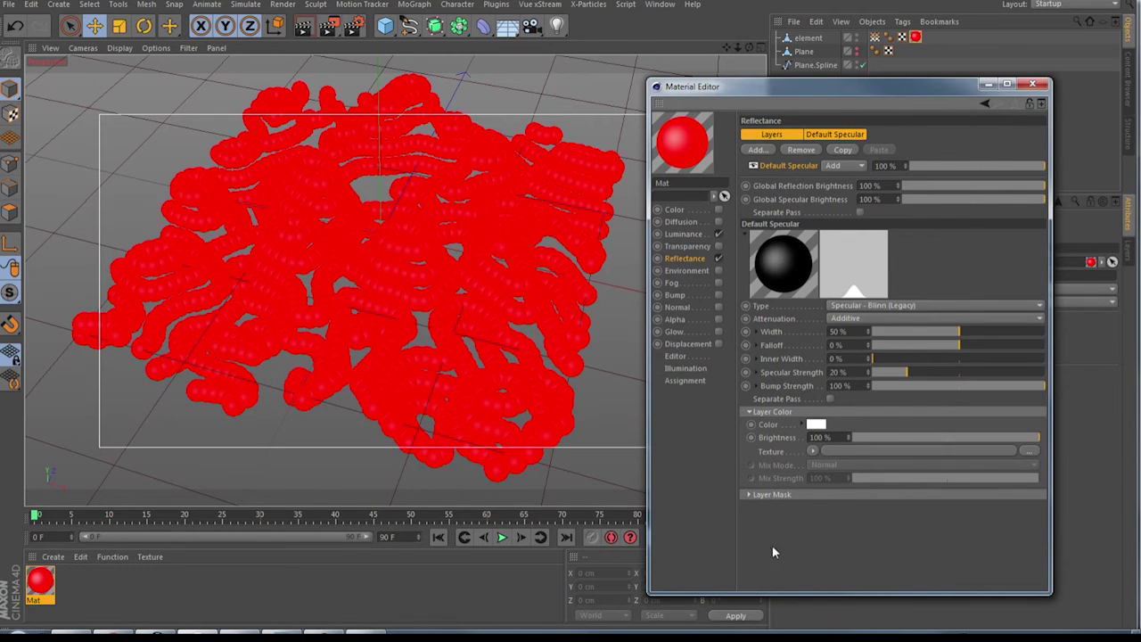
Mask the Default Specular layer with a Vertex Map shader linked to element's vertex map, then render a preview.
{"action": "left_click", "coordinate": [748, 495]}
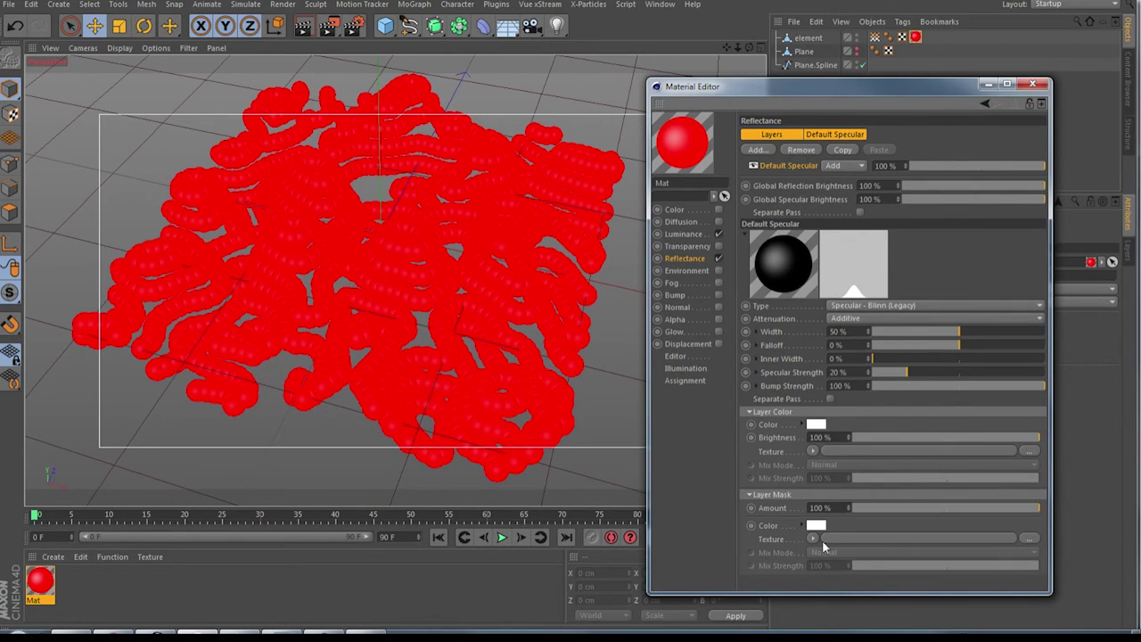
{"action": "left_click", "coordinate": [813, 540]}
{"action": "mouse_move", "coordinate": [870, 389]}
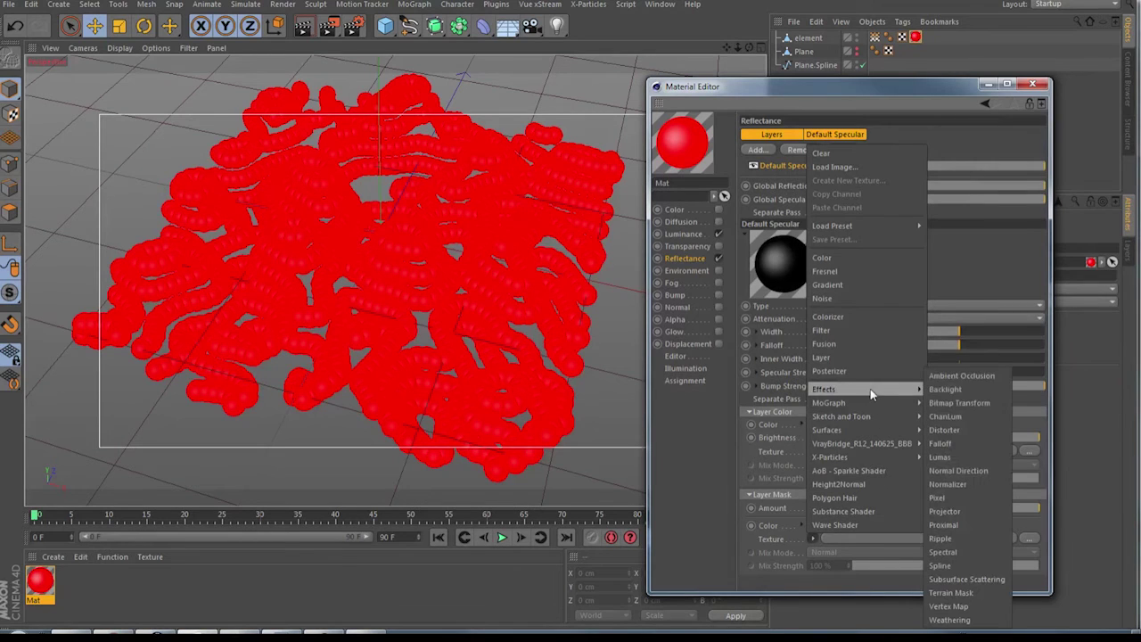
{"action": "left_click", "coordinate": [948, 606]}
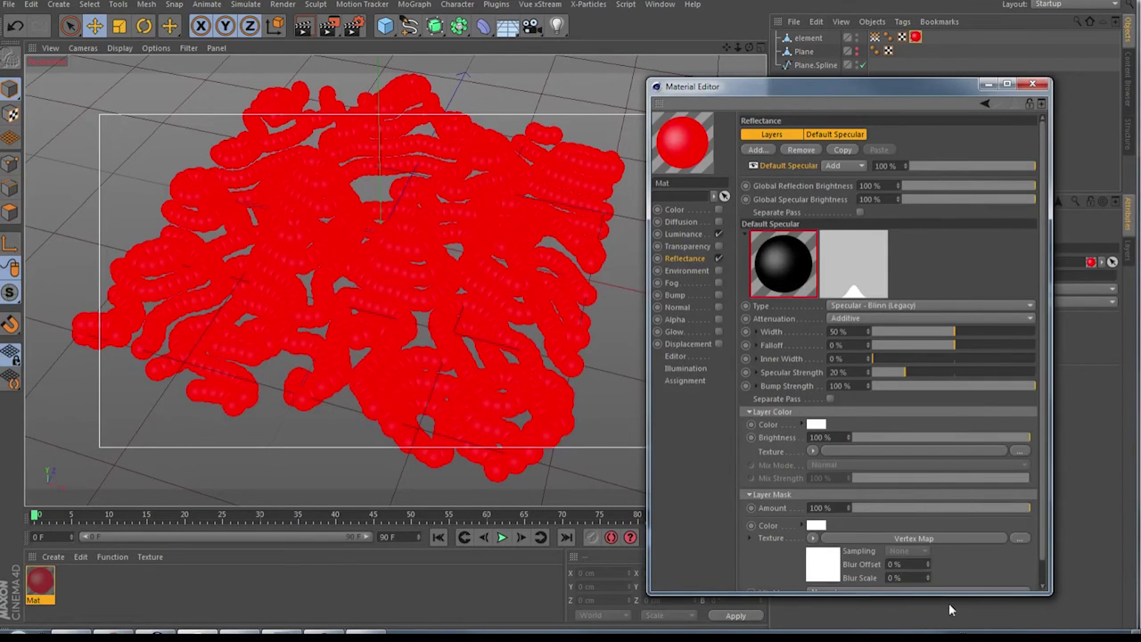
{"action": "left_click", "coordinate": [827, 570]}
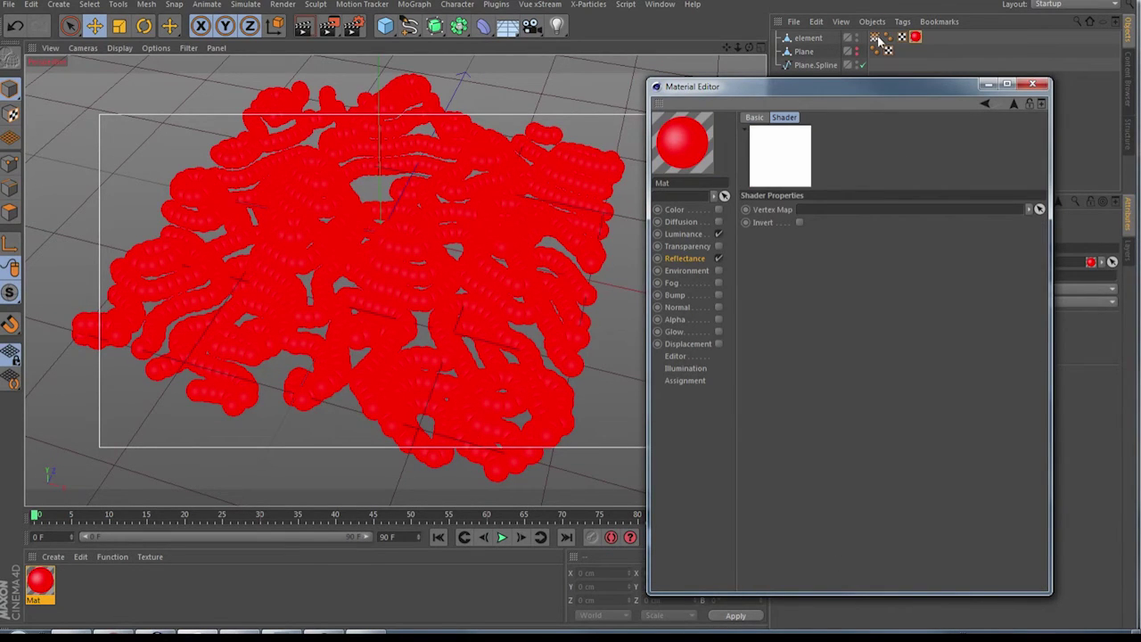
{"action": "left_click_drag", "start_coordinate": [877, 40], "coordinate": [829, 208]}
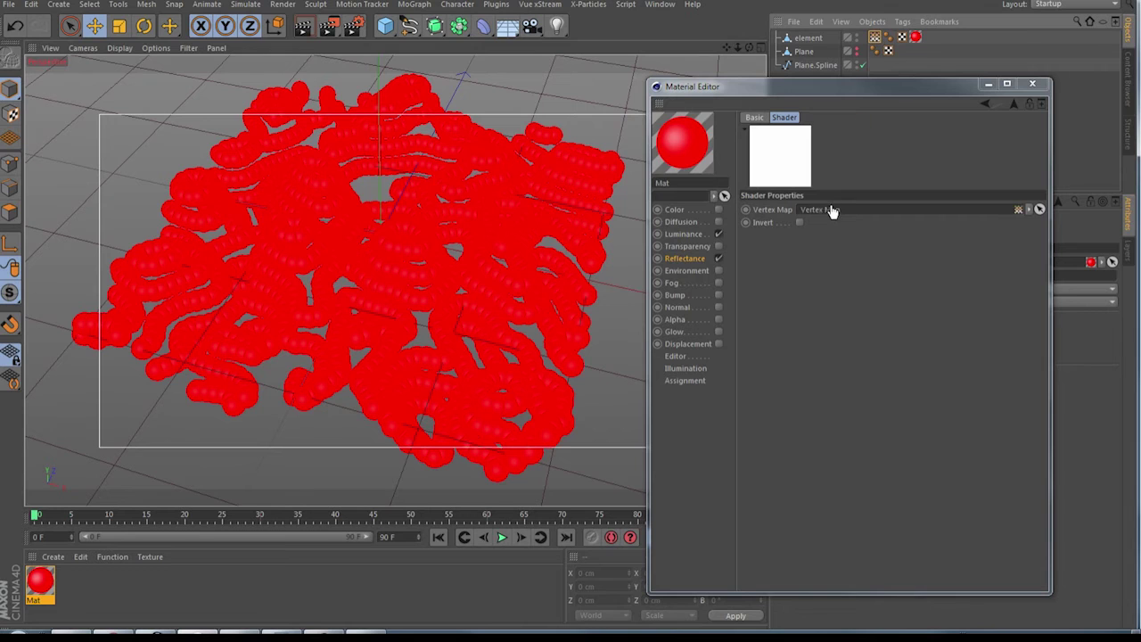
{"action": "left_click", "coordinate": [318, 27]}
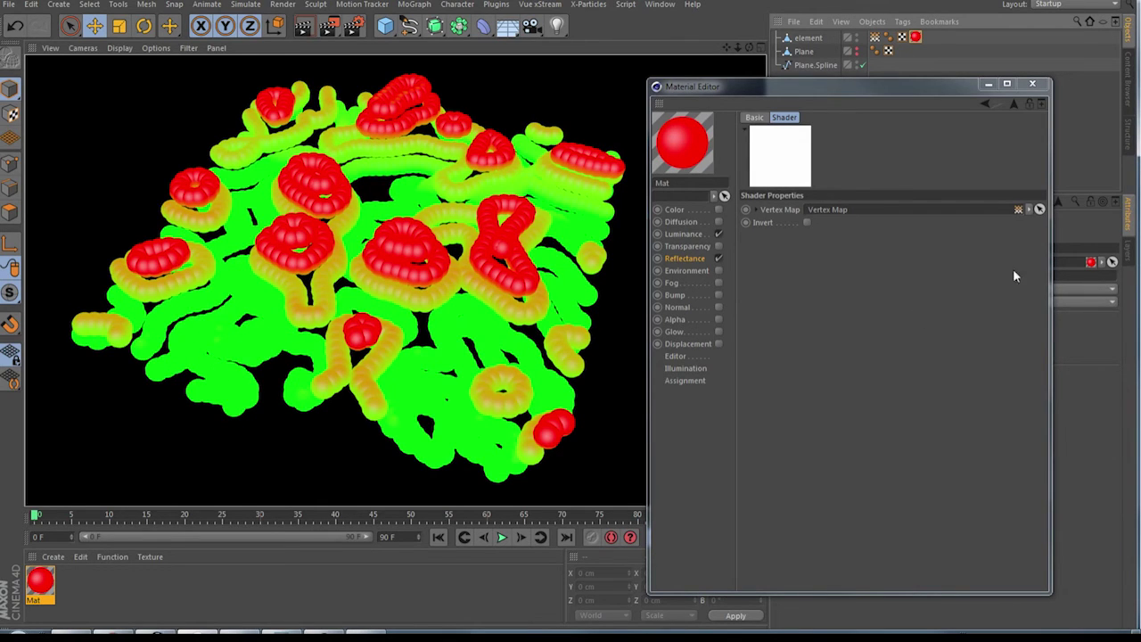
Invert the Vertex Map mask, re-render the preview, and open the Reflectance channel.
{"action": "left_click", "coordinate": [806, 221]}
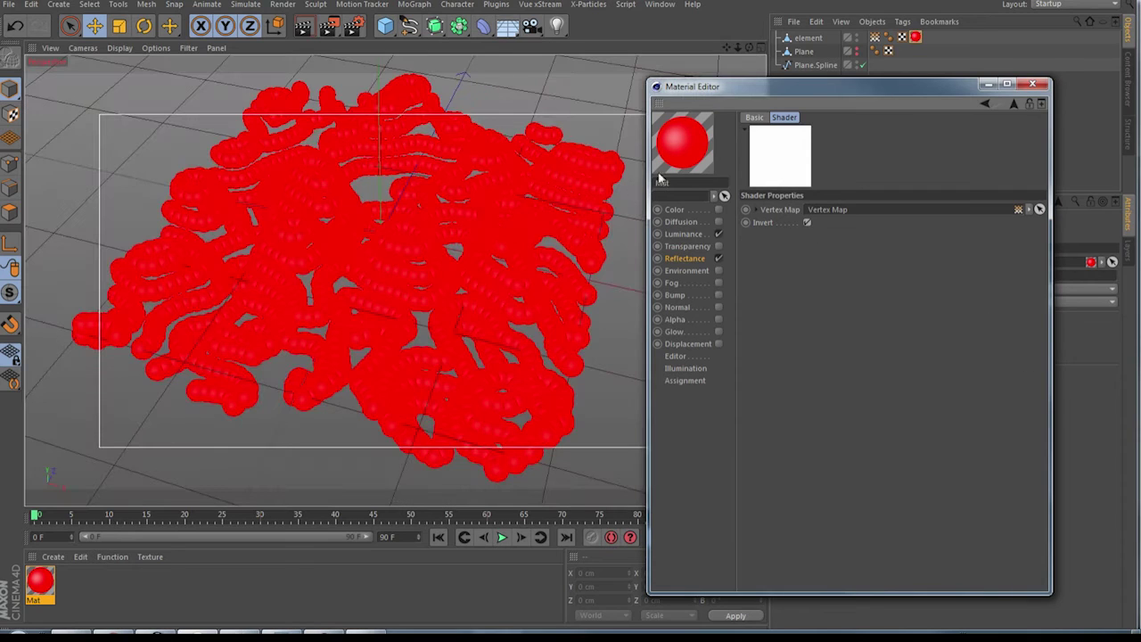
{"action": "left_click", "coordinate": [304, 27]}
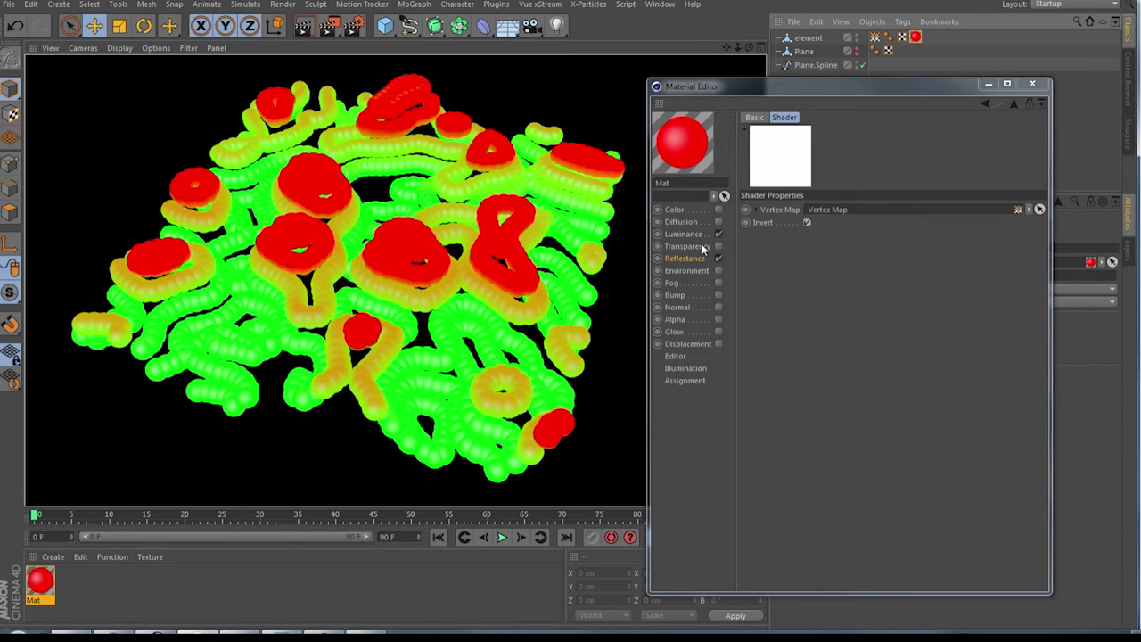
{"action": "left_click", "coordinate": [686, 258]}
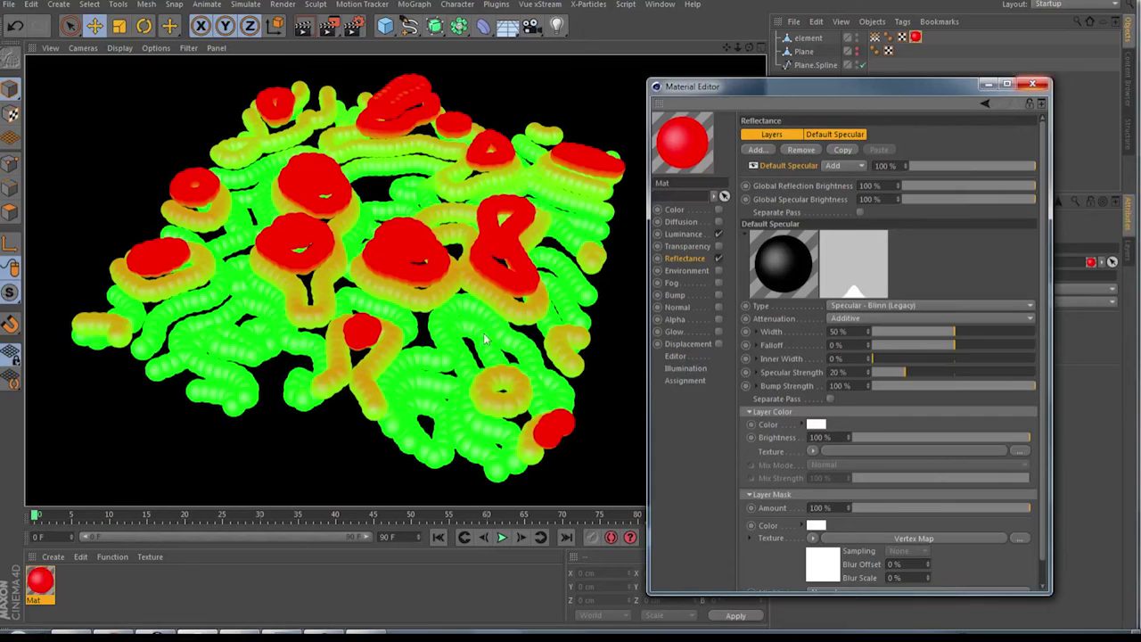
Close the Material Editor and delete the element and Plane objects, leaving the contour splines.
{"action": "left_click", "coordinate": [1031, 84]}
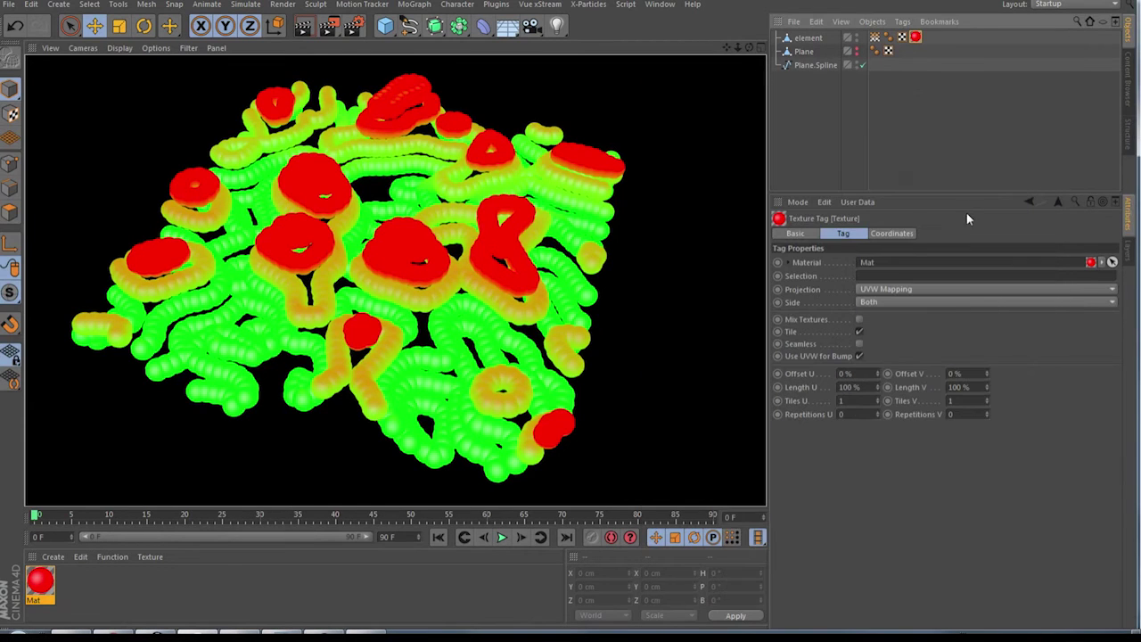
{"action": "left_click_drag", "start_coordinate": [749, 49], "coordinate": [749, 51]}
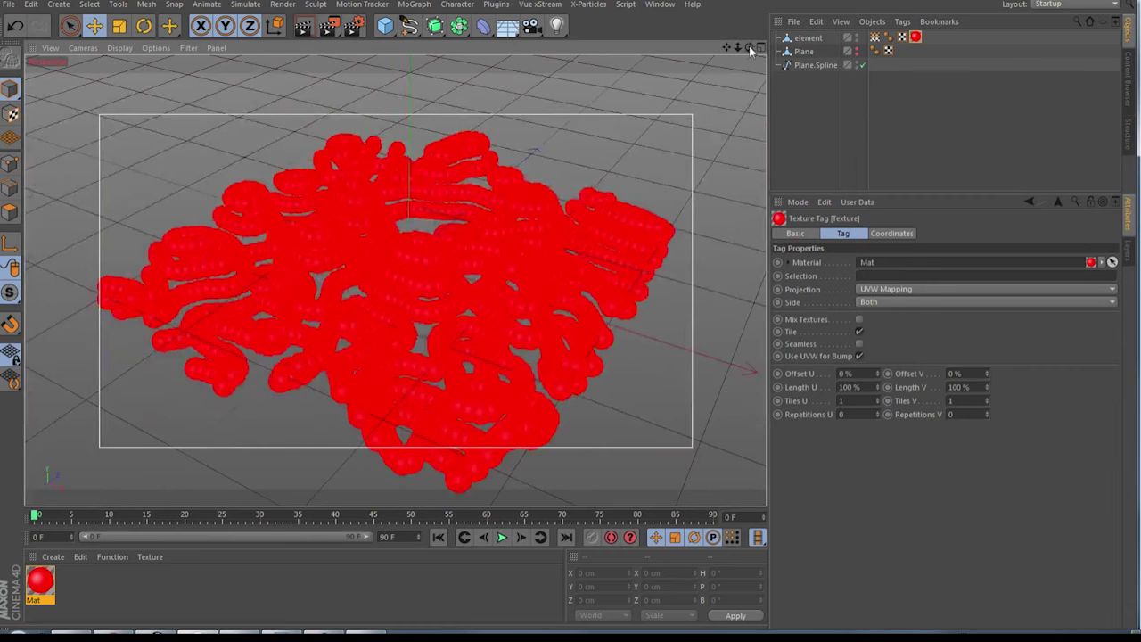
{"action": "left_click", "coordinate": [807, 52]}
{"action": "left_click", "coordinate": [811, 39], "text": "shift"}
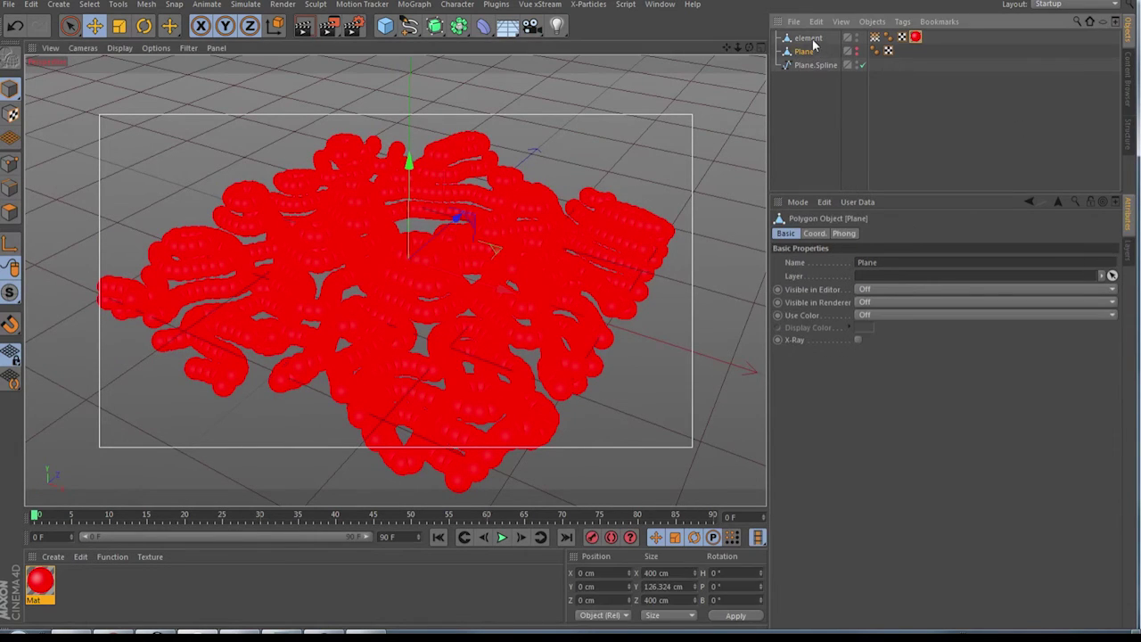
{"action": "key", "text": "Delete"}
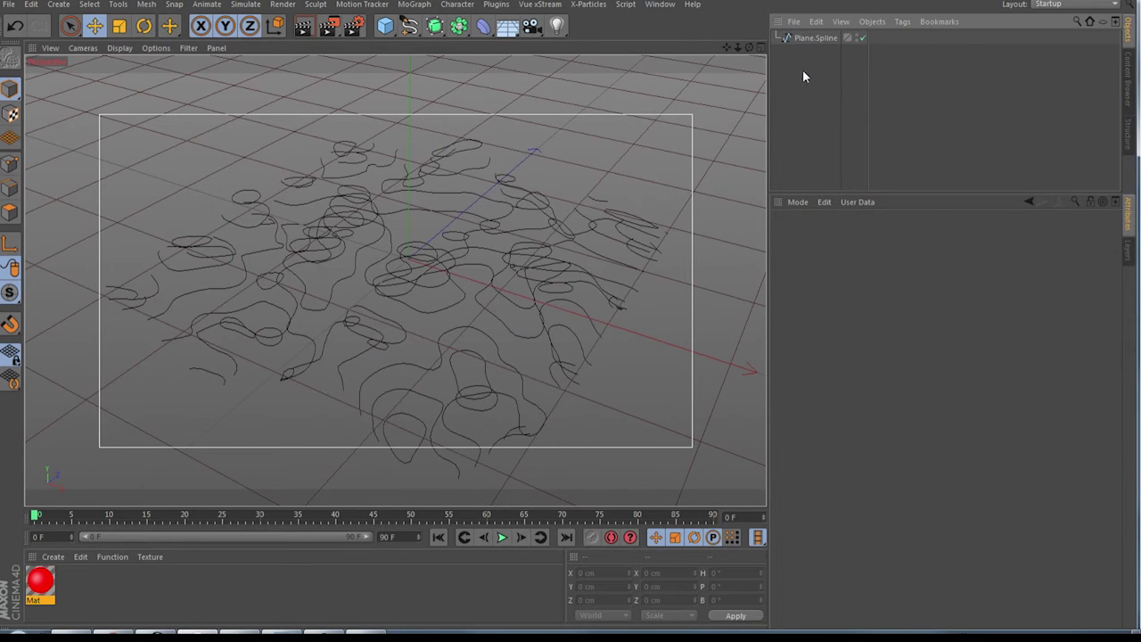
{"action": "left_click_drag", "start_coordinate": [749, 47], "coordinate": [648, 20]}
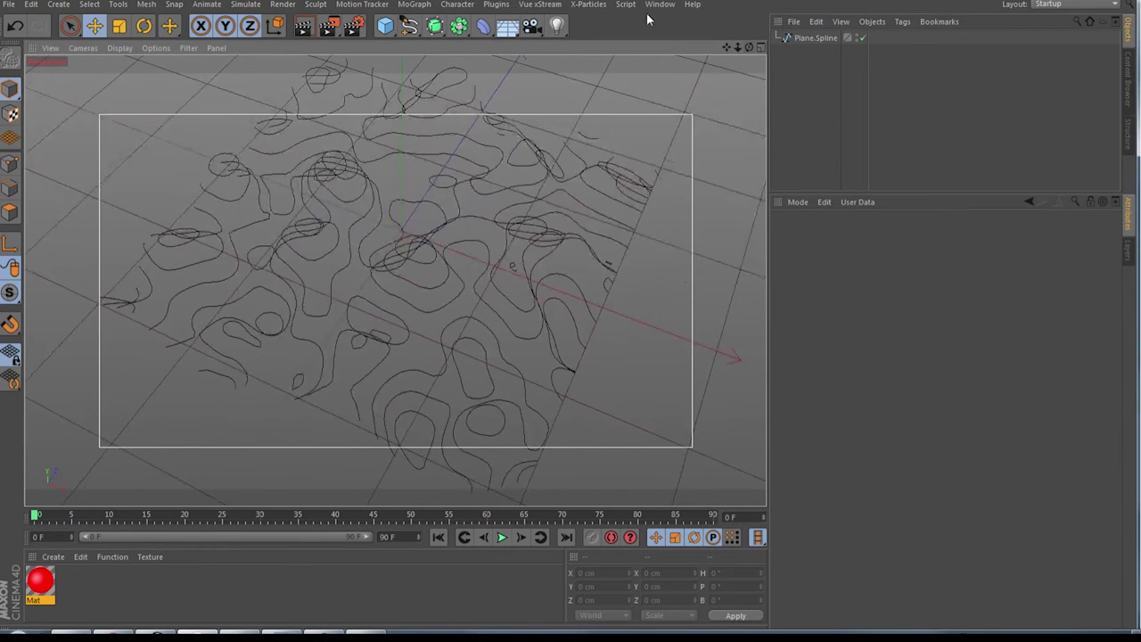
{"action": "left_click", "coordinate": [434, 25]}
Add a Sweep with Plane.Spline as its path, set to B-Spline type with Natural intermediate points.
{"action": "left_click", "coordinate": [487, 93]}
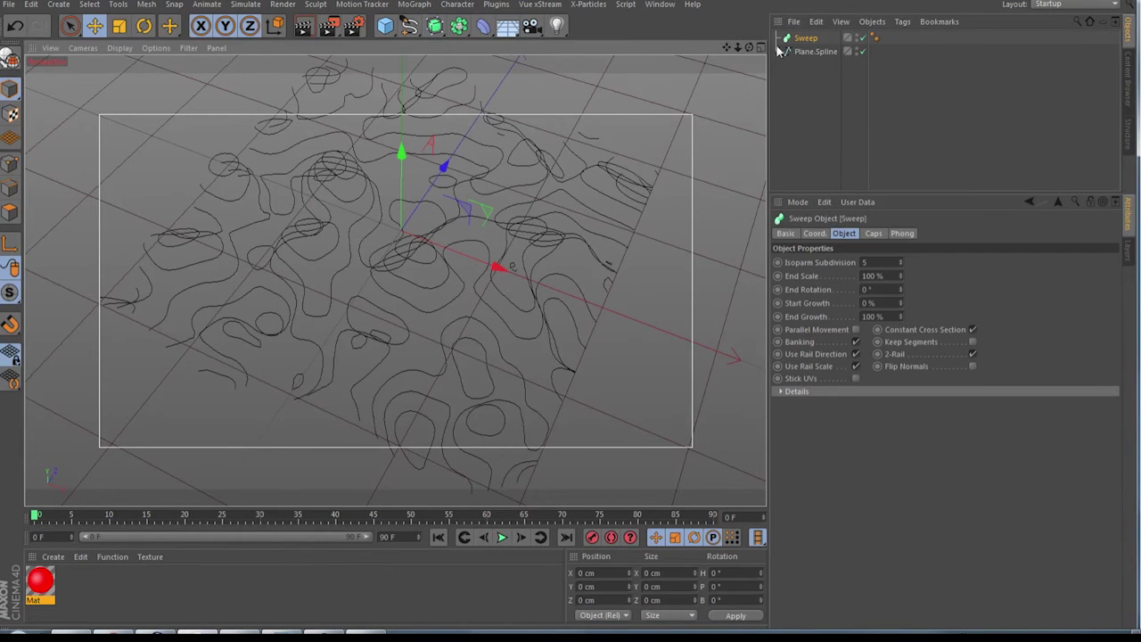
{"action": "left_click_drag", "start_coordinate": [800, 51], "coordinate": [803, 41]}
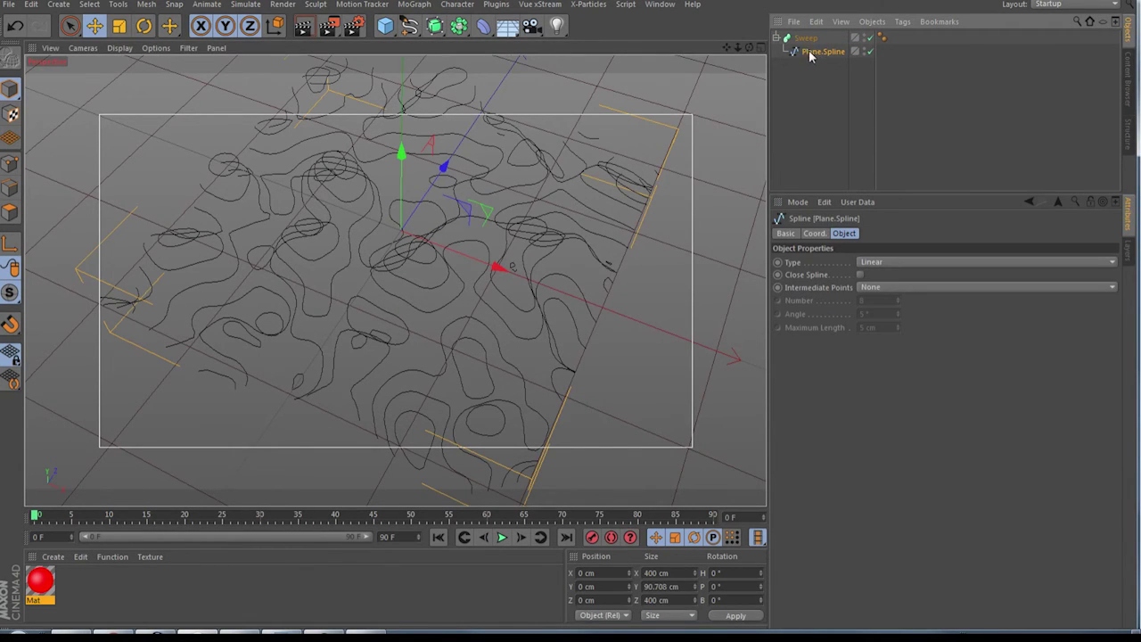
{"action": "left_click", "coordinate": [879, 261]}
{"action": "left_click", "coordinate": [897, 323]}
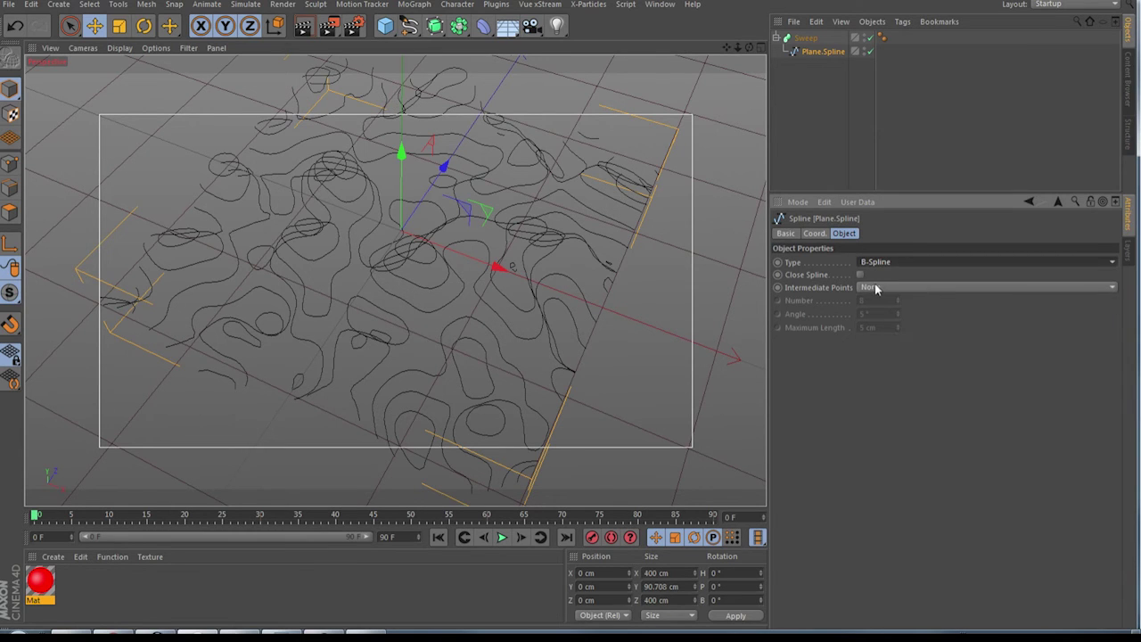
{"action": "left_click", "coordinate": [874, 287]}
{"action": "left_click", "coordinate": [892, 301]}
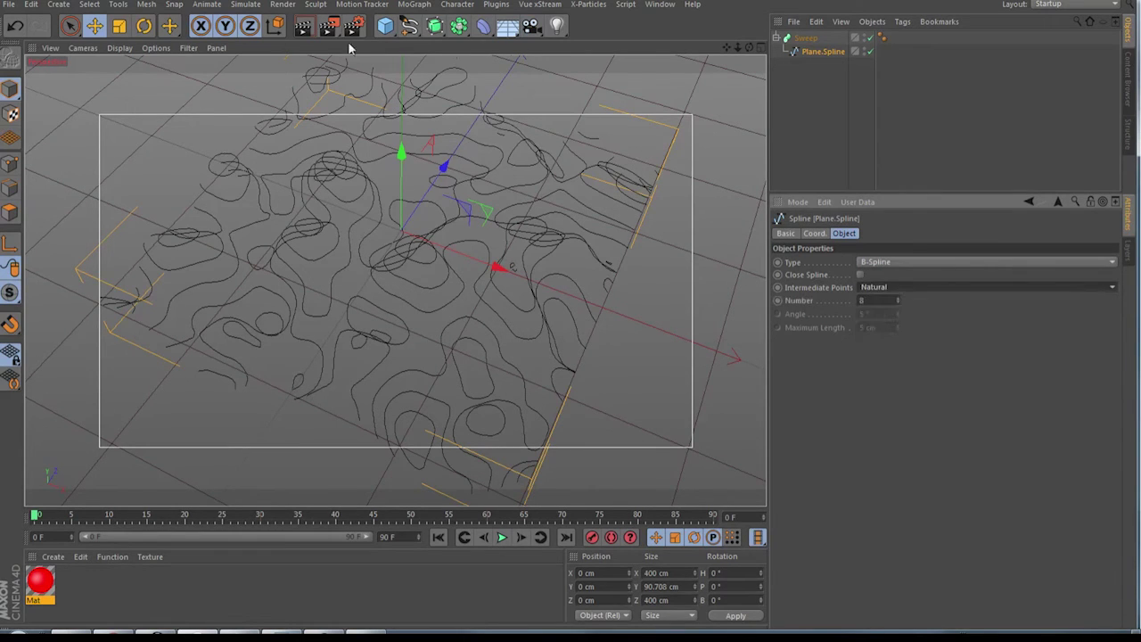
Add a 3 cm by 40 cm Rectangle and nest it in the Sweep as the profile.
{"action": "left_click", "coordinate": [409, 25]}
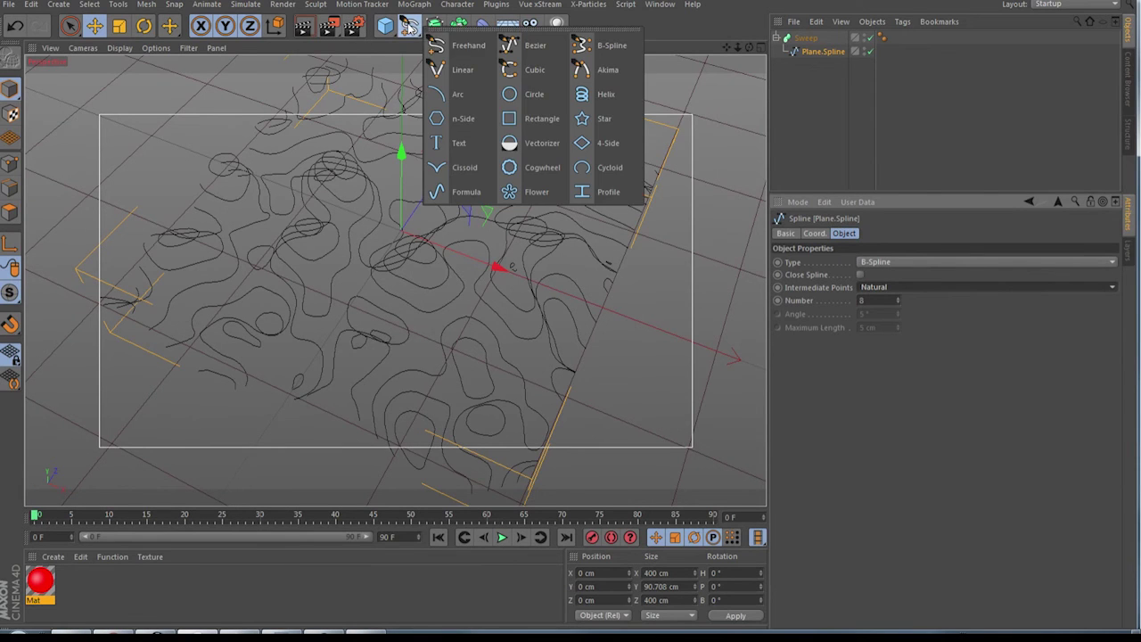
{"action": "left_click", "coordinate": [534, 119]}
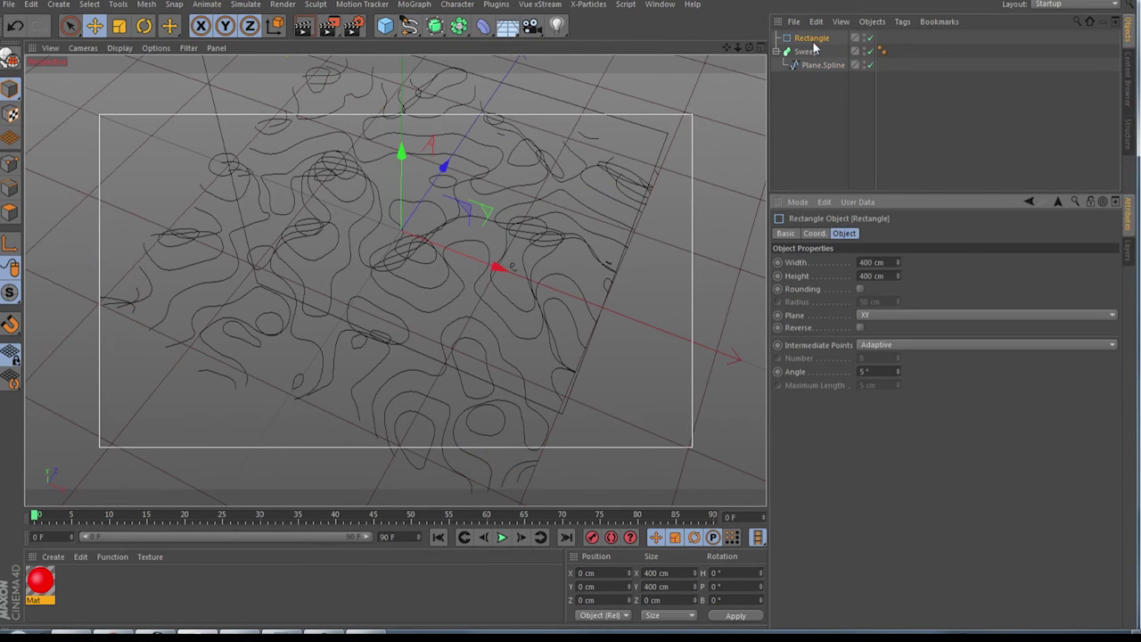
{"action": "left_click", "coordinate": [884, 262]}
{"action": "type", "text": "3"}
{"action": "key", "text": "Tab"}
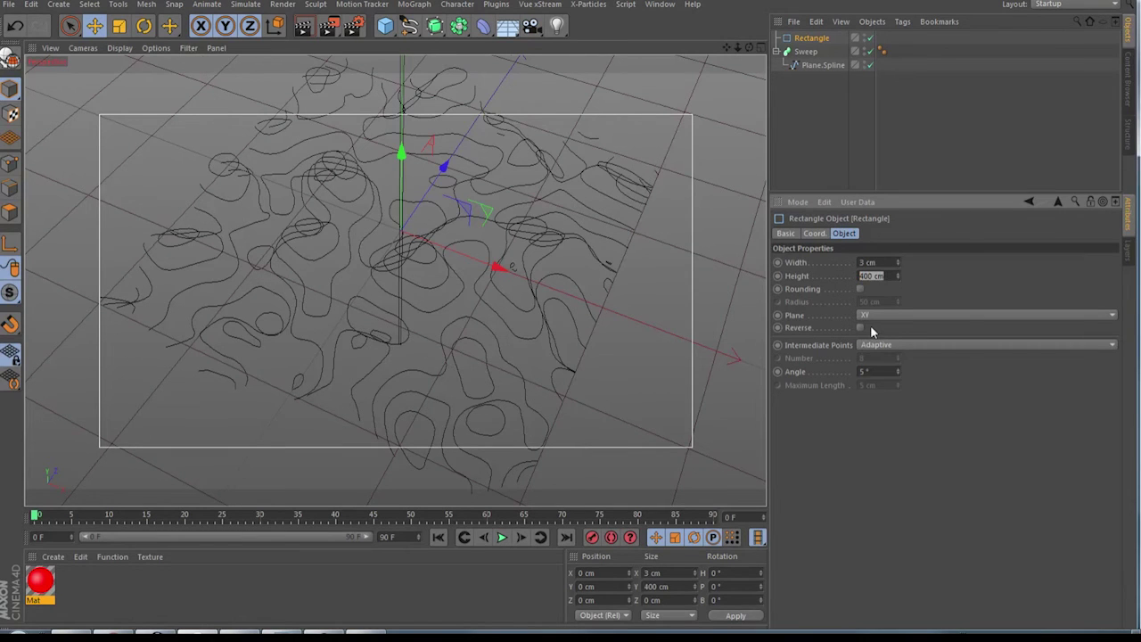
{"action": "type", "text": "40"}
{"action": "key", "text": "Return"}
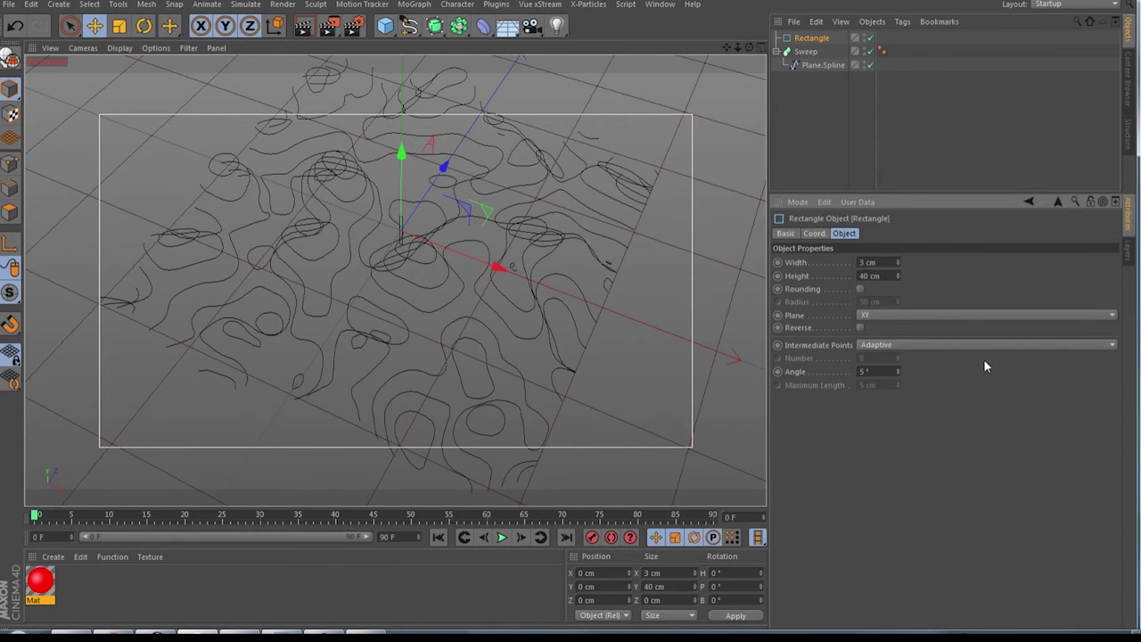
{"action": "left_click", "coordinate": [815, 40]}
{"action": "left_click_drag", "start_coordinate": [811, 39], "coordinate": [809, 60]}
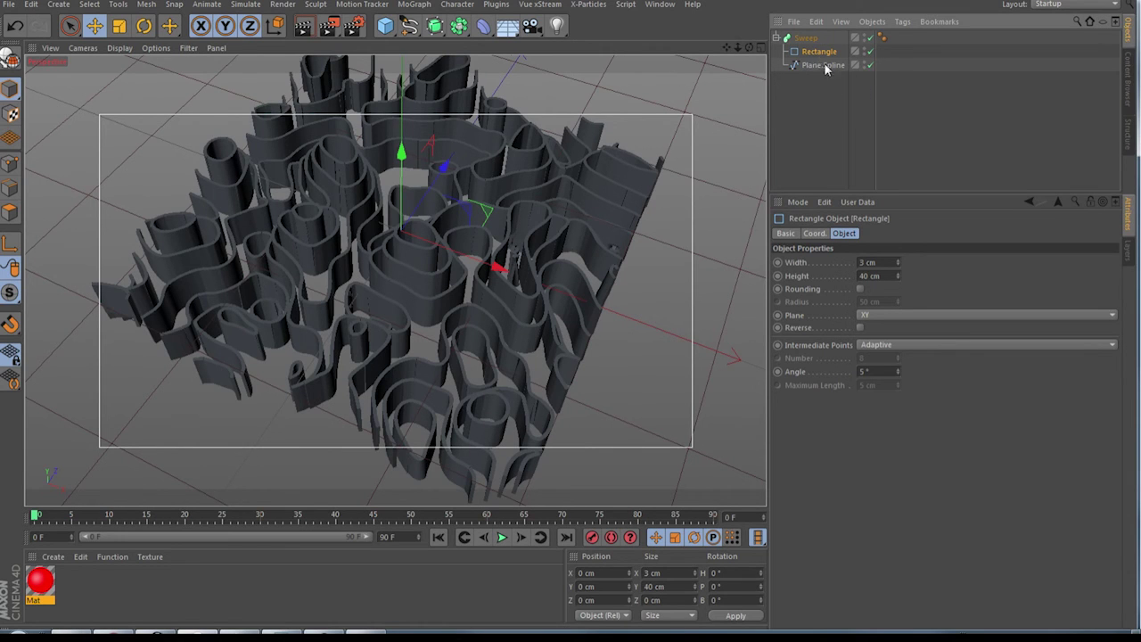
Raise the Rectangle height to 68 cm and set its intermediate points to Natural.
{"action": "left_click", "coordinate": [898, 275]}
{"action": "mouse_move", "coordinate": [898, 275]}
{"action": "left_mouse_down"}
{"action": "mouse_move", "coordinate": [898, 299]}
{"action": "mouse_move", "coordinate": [899, 250]}
{"action": "mouse_move", "coordinate": [897, 293]}
{"action": "left_mouse_up"}
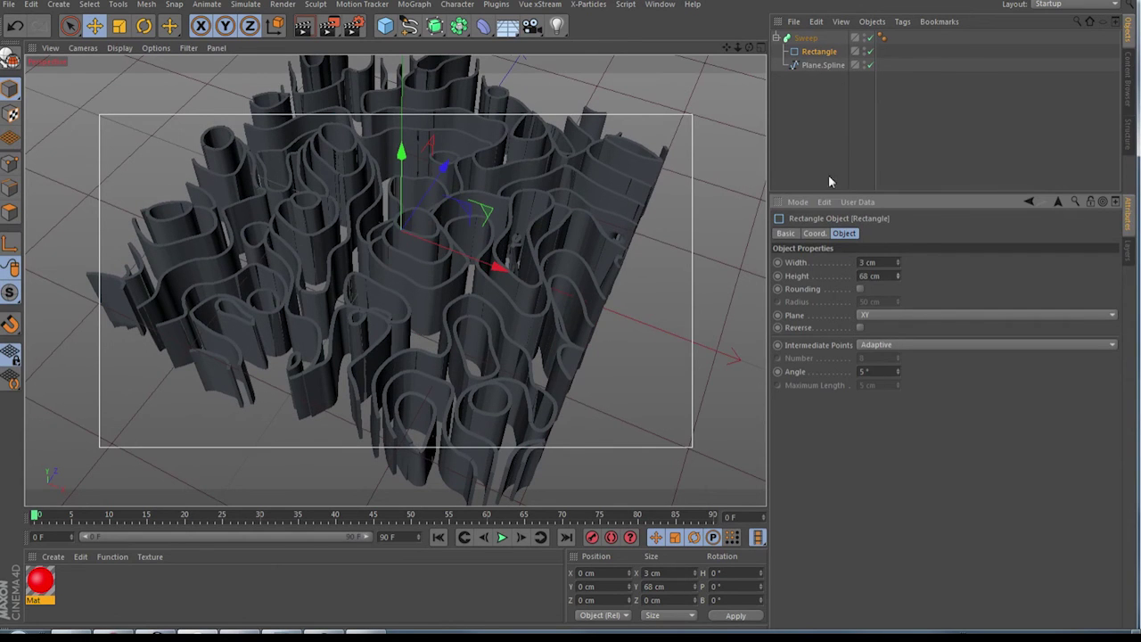
{"action": "left_click", "coordinate": [892, 346]}
{"action": "left_click", "coordinate": [884, 375]}
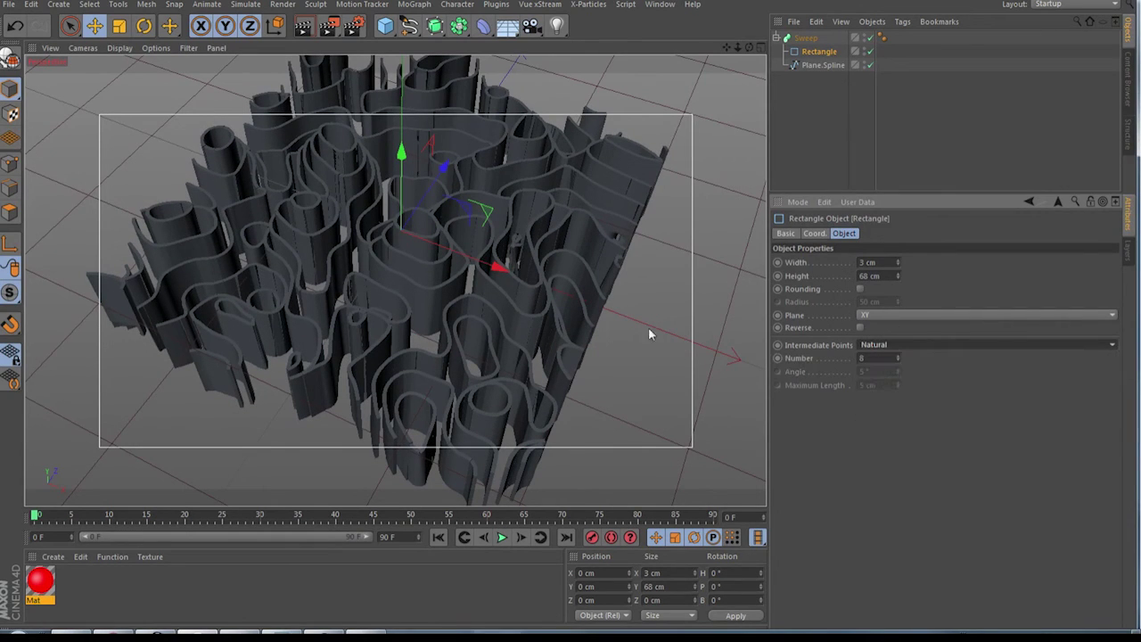
Compare Adaptive and Subdivided intermediate points, settle on Natural, and view the walls from a low side angle.
{"action": "left_click", "coordinate": [887, 348]}
{"action": "left_click", "coordinate": [897, 401]}
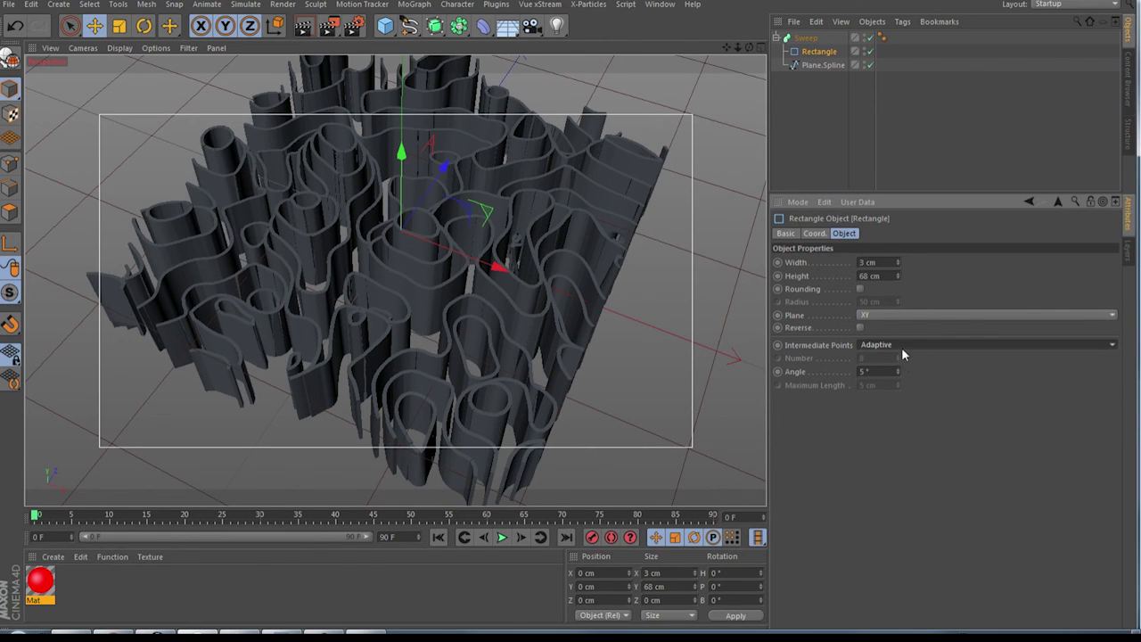
{"action": "left_click", "coordinate": [901, 348]}
{"action": "left_click", "coordinate": [900, 410]}
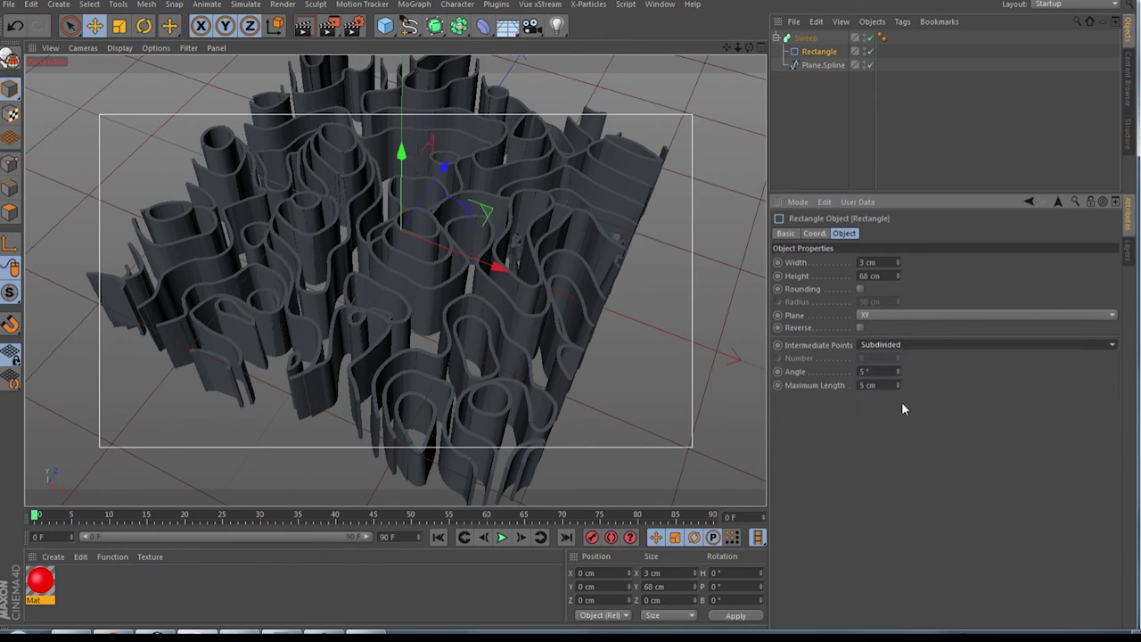
{"action": "left_click", "coordinate": [883, 346]}
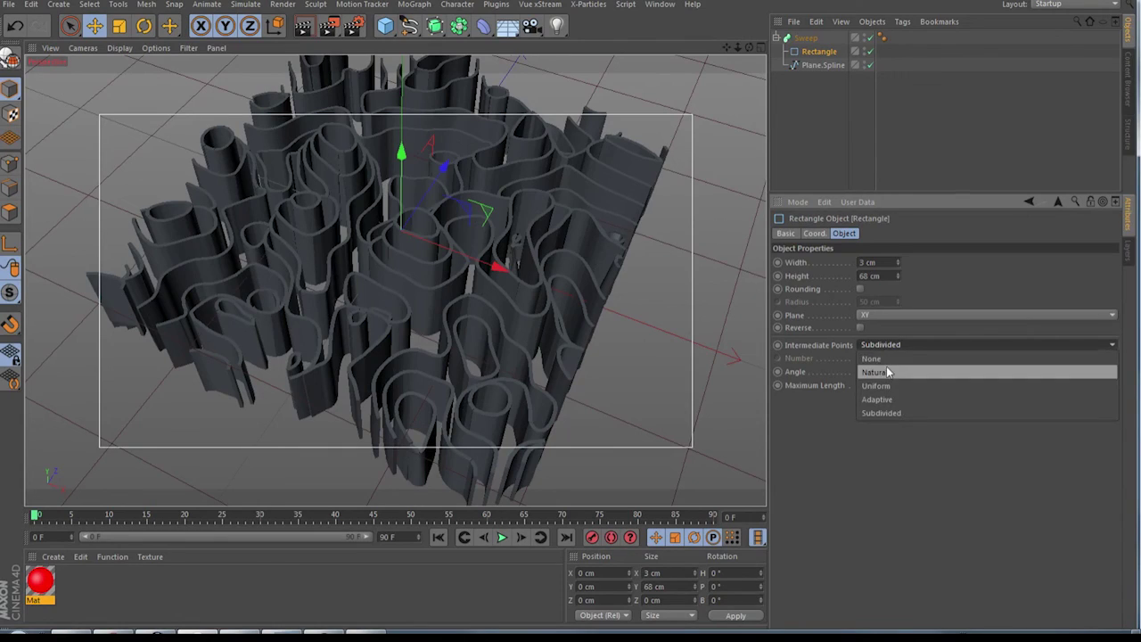
{"action": "left_click", "coordinate": [887, 370]}
{"action": "left_click_drag", "start_coordinate": [749, 48], "coordinate": [455, 151]}
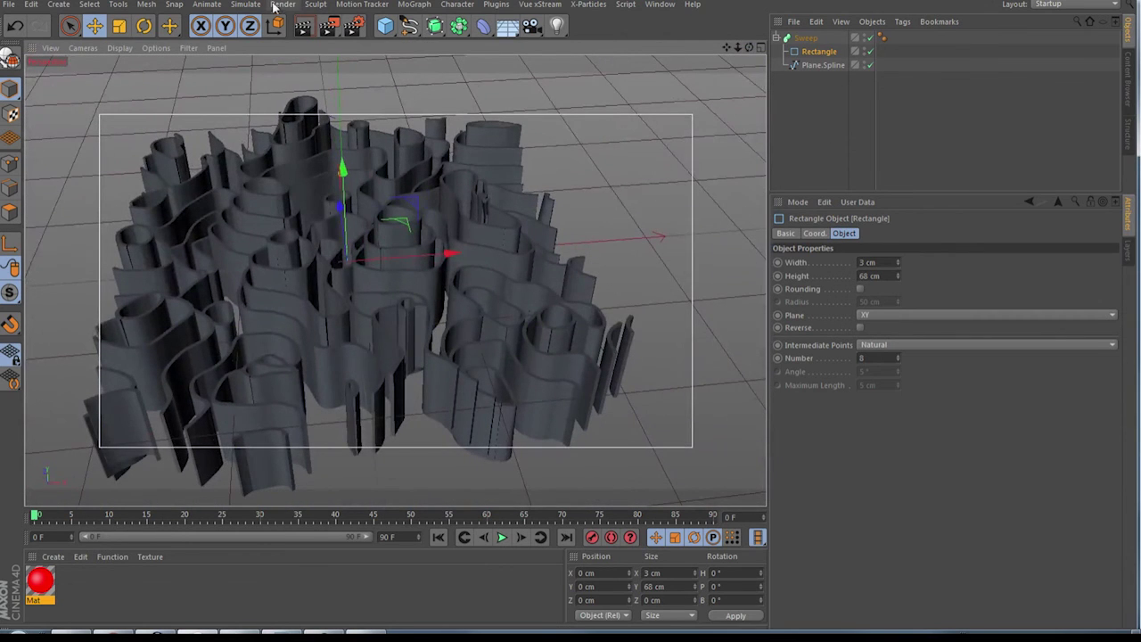
{"action": "left_click", "coordinate": [409, 25]}
Pull Plane.Spline out of the Sweep, delete the Sweep and Rectangle, and switch to the browser.
{"action": "left_click_drag", "start_coordinate": [820, 66], "coordinate": [811, 140]}
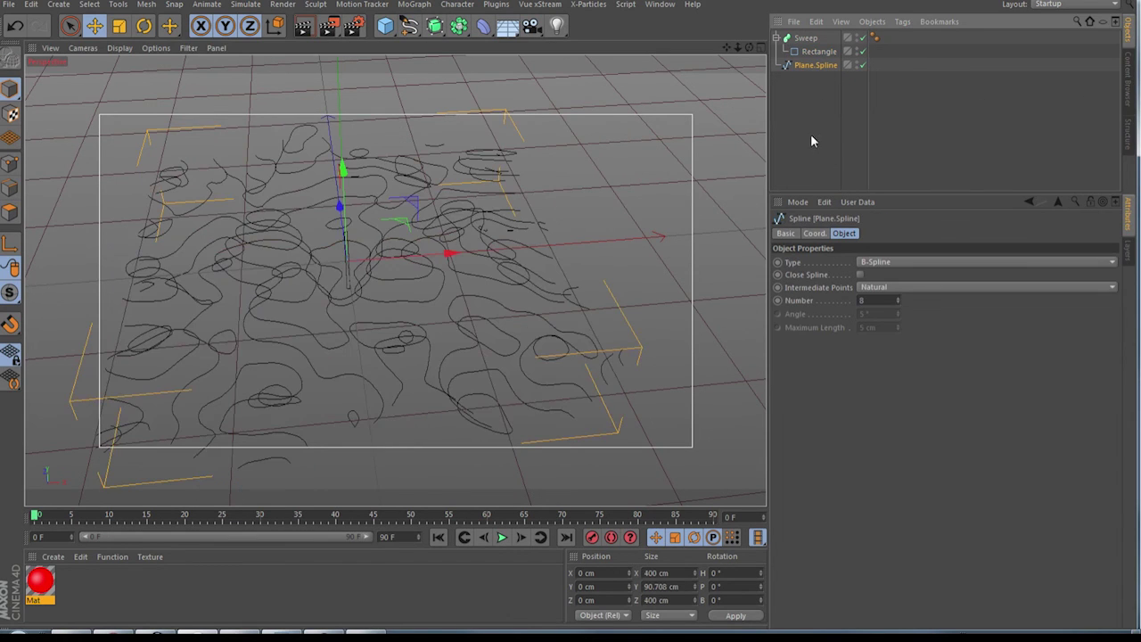
{"action": "left_click", "coordinate": [792, 38]}
{"action": "key", "text": "Delete"}
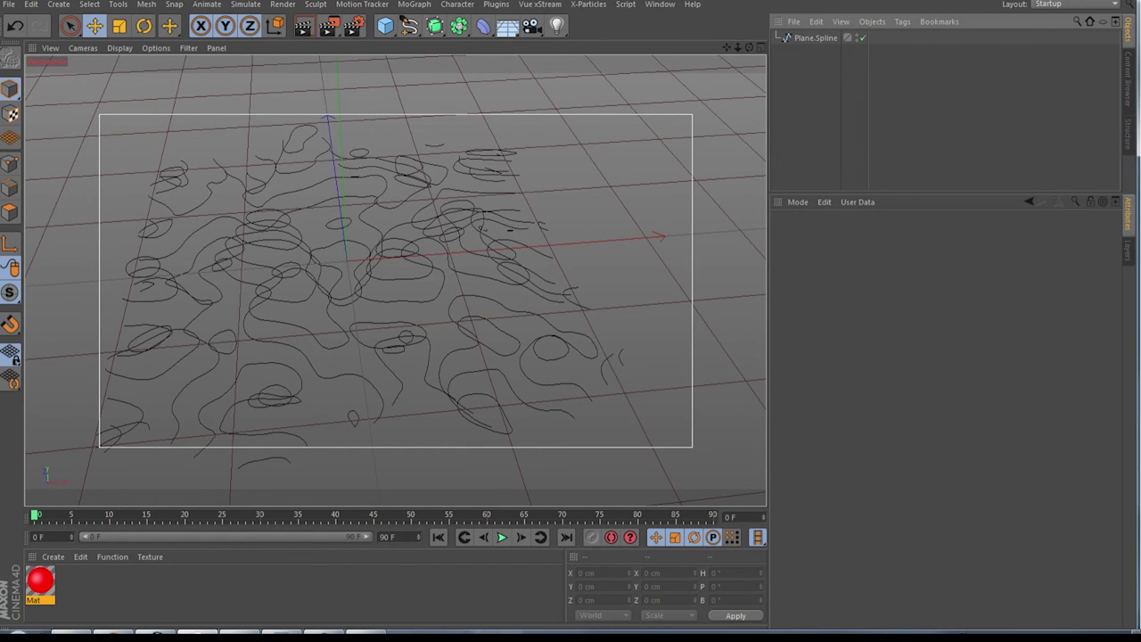
{"action": "left_click", "coordinate": [116, 631]}
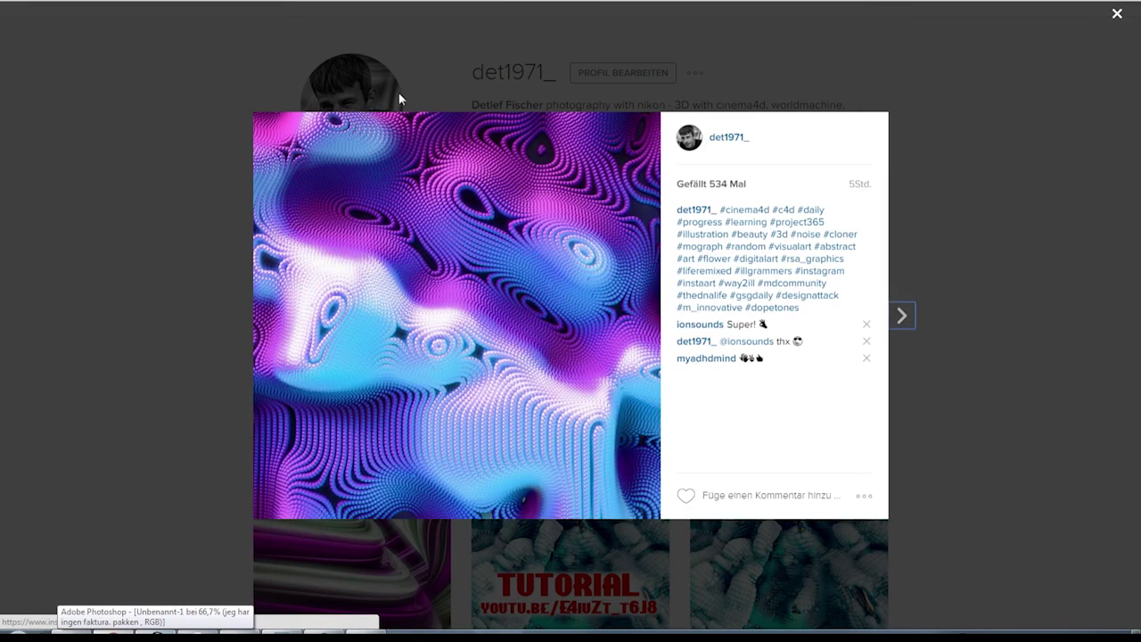
Glance at the Facebook page's messaging options, then close the Instagram post to show the profile grid.
{"action": "key", "text": "ctrl+Tab"}
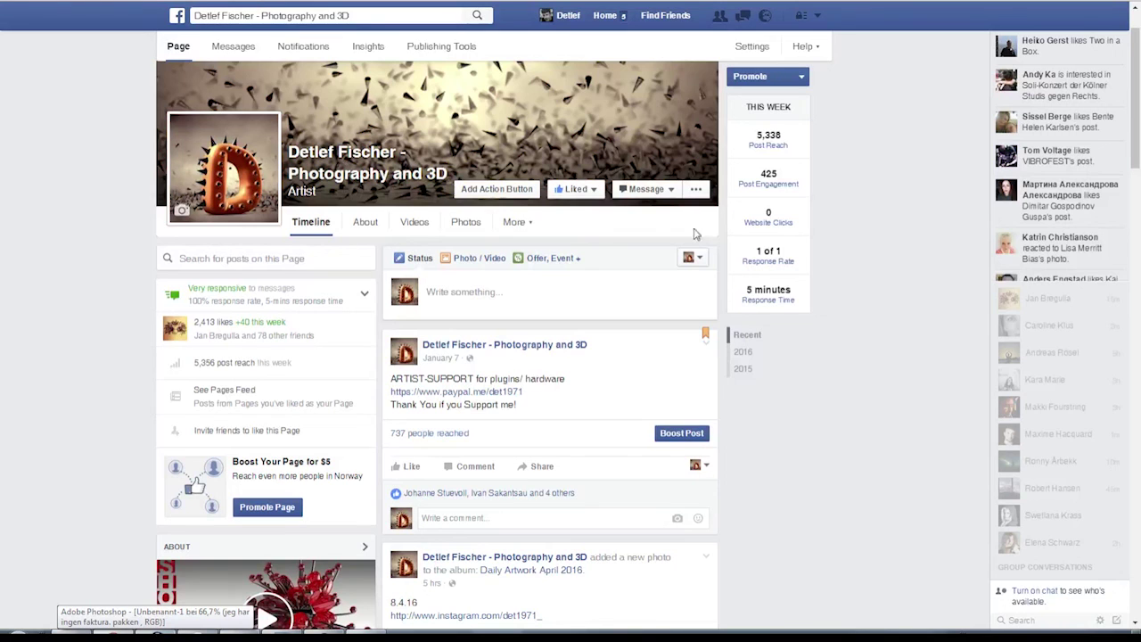
{"action": "left_click", "coordinate": [657, 191]}
{"action": "left_click", "coordinate": [181, 96]}
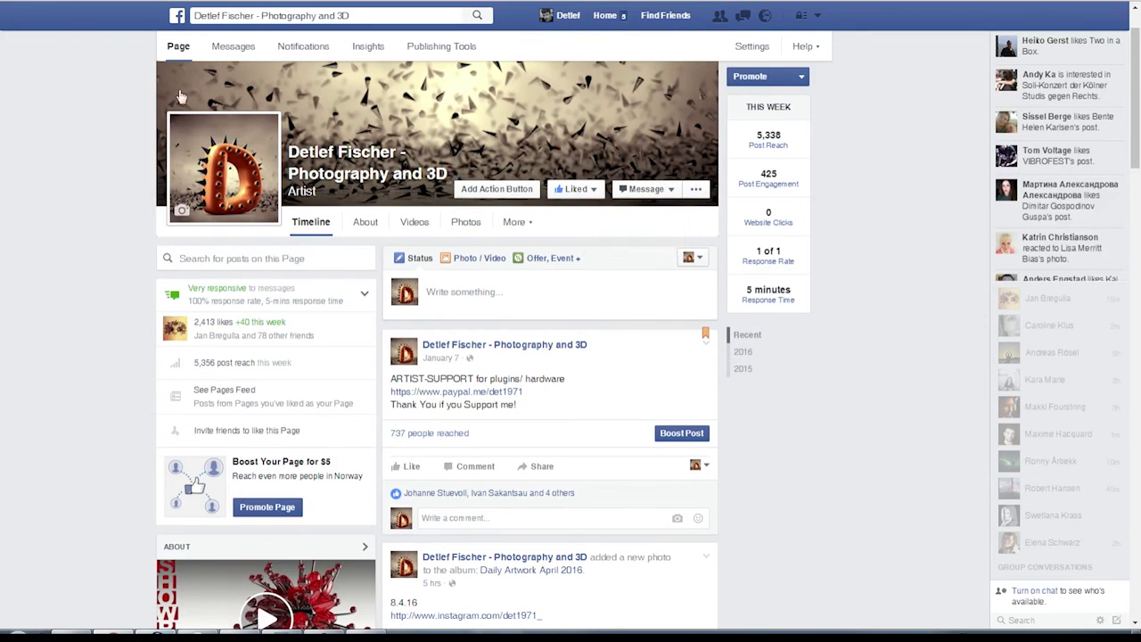
{"action": "key", "text": "ctrl+Tab"}
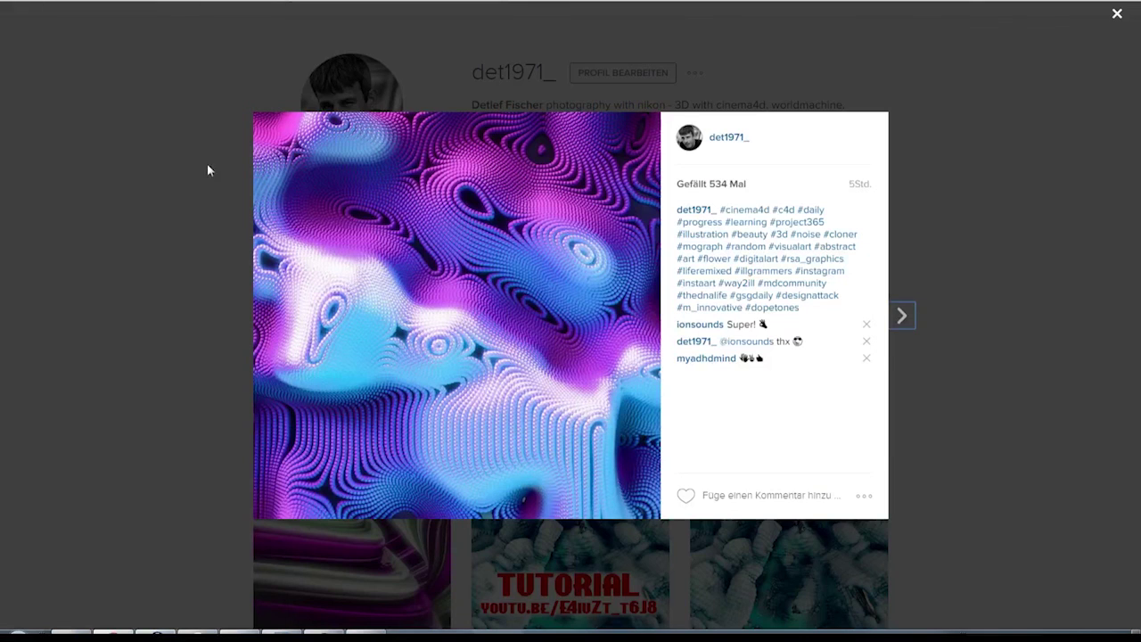
{"action": "left_click", "coordinate": [109, 242]}
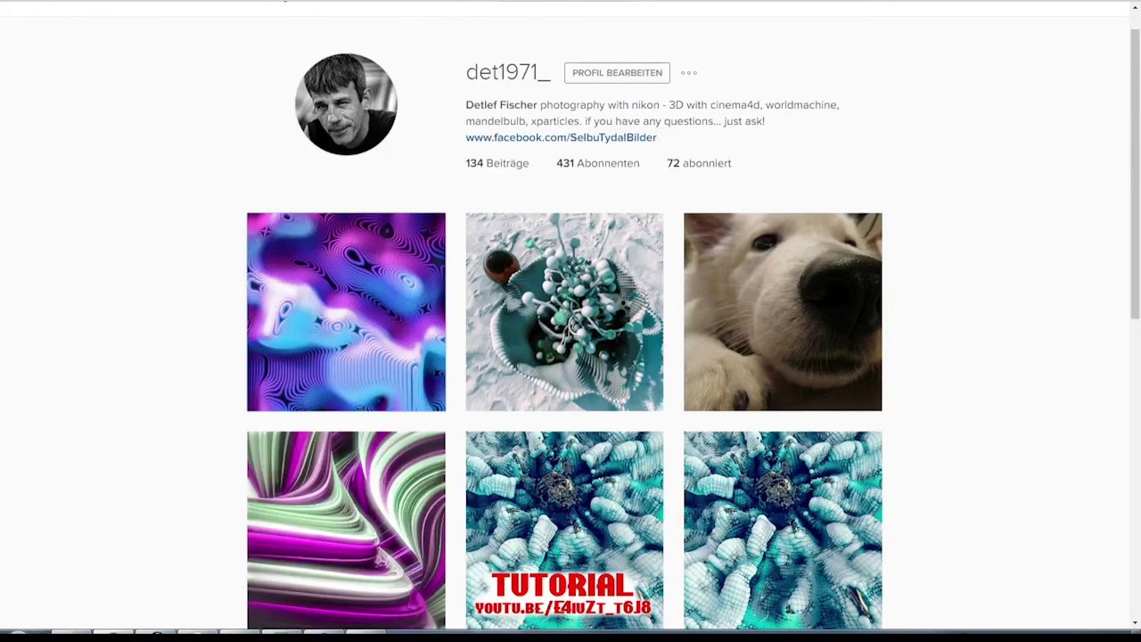